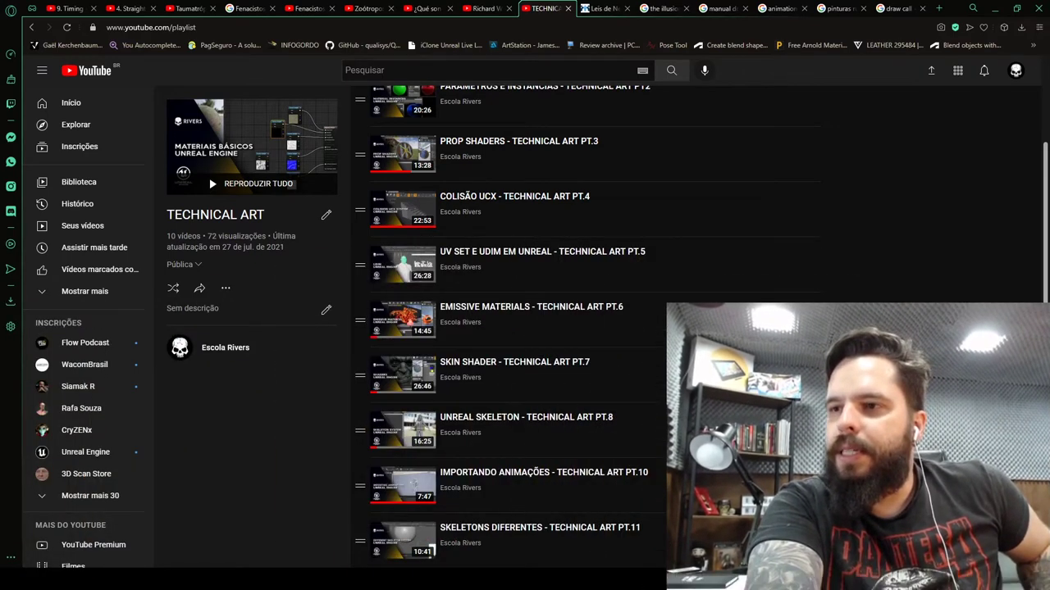
Scroll up and down through the TECHNICAL ART playlist of Unreal tutorials on YouTube
scroll(879, 294, "up", 2)
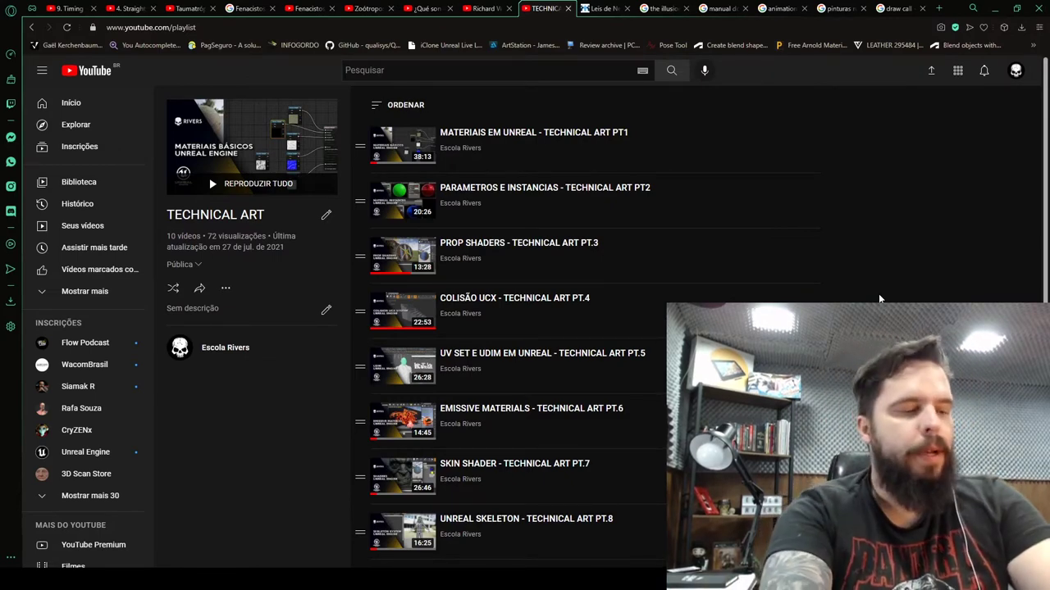
scroll(873, 246, "down", 1)
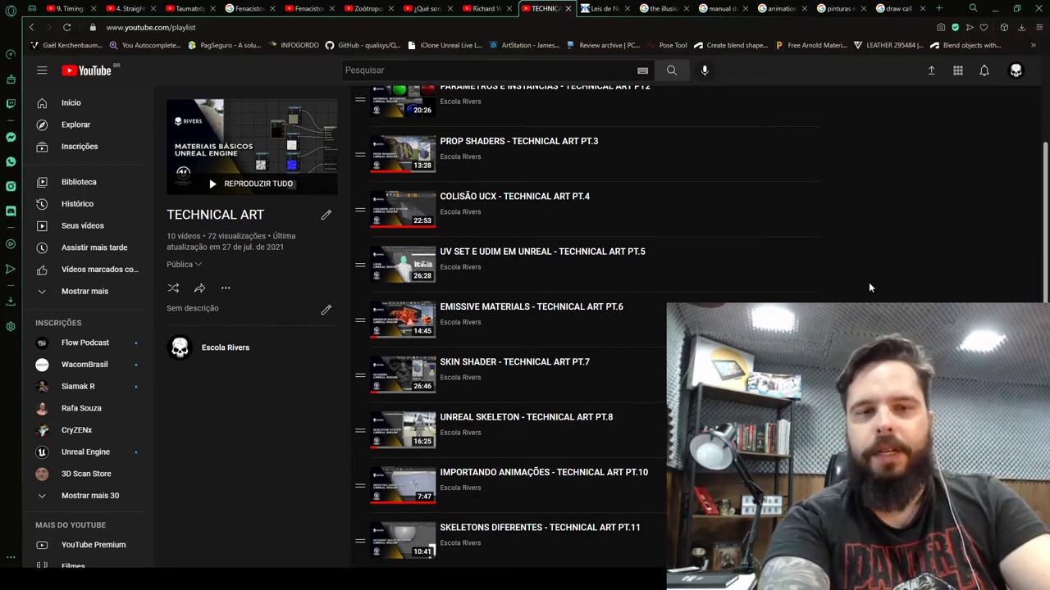
scroll(878, 287, "up", 2)
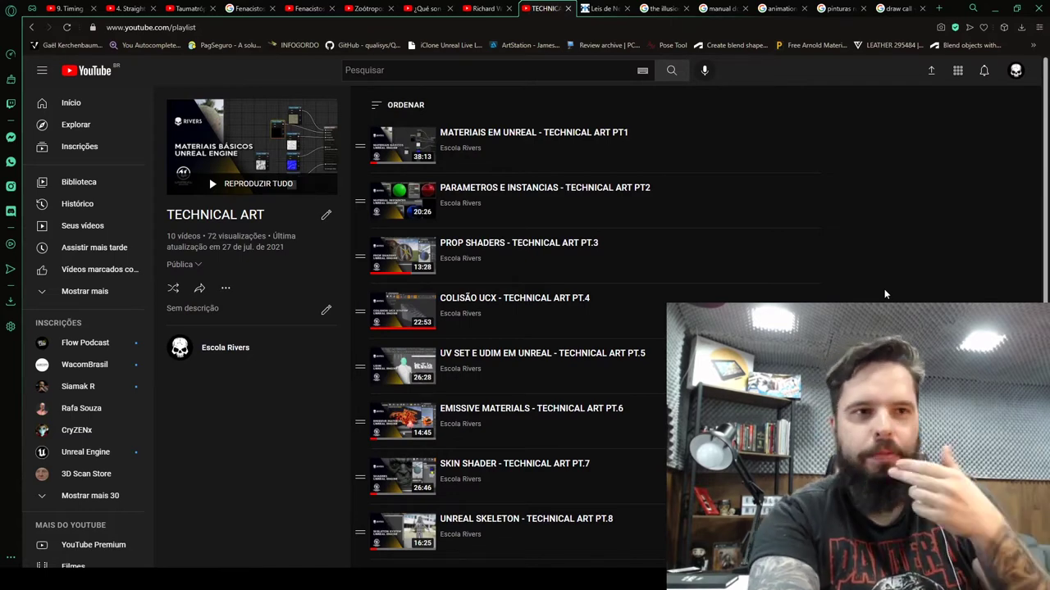
scroll(861, 292, "down", 2)
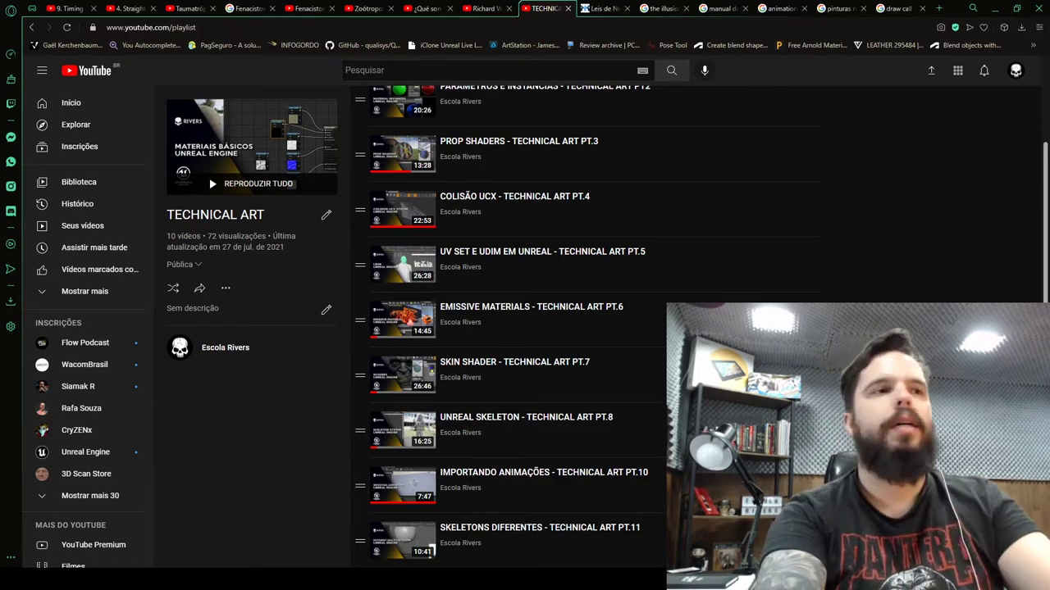
scroll(594, 328, "up", 2)
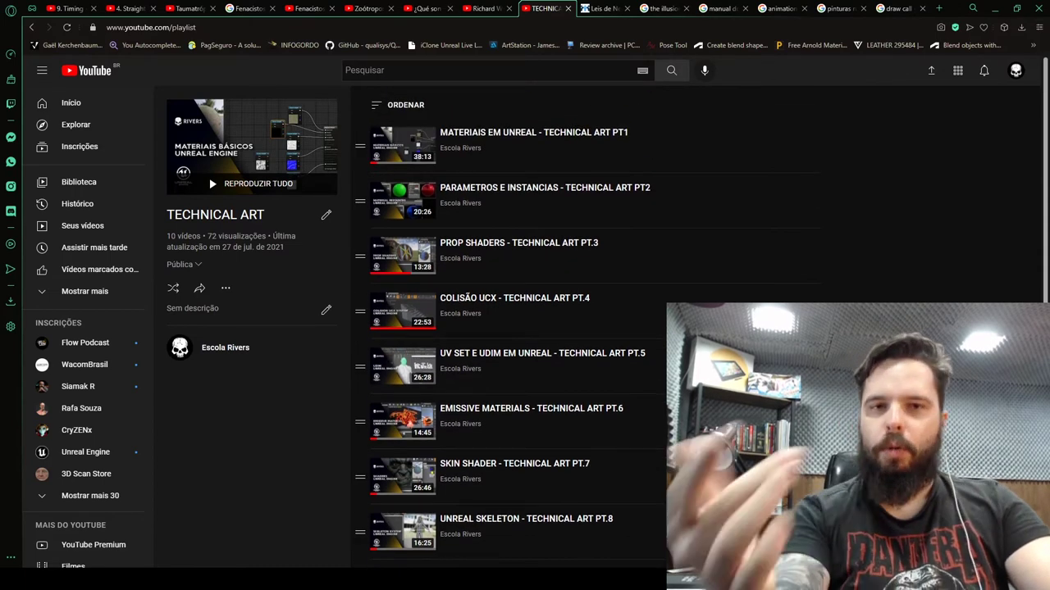
scroll(595, 328, "down", 2)
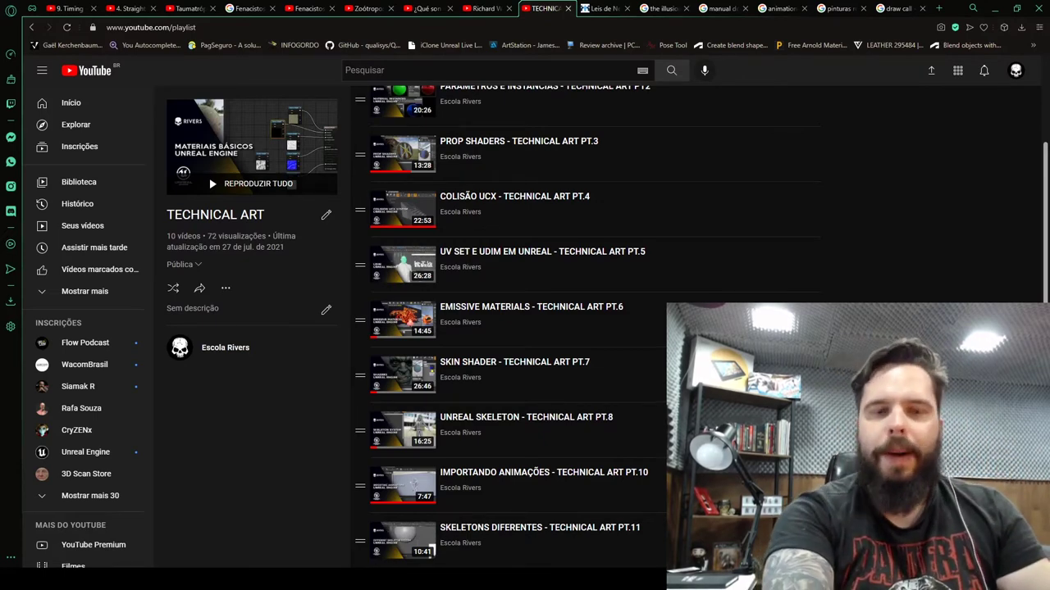
Return to the Unreal editor, look around ThirdPersonExampleMap and select the RightArm_StaticMesh block
key("alt+Tab")
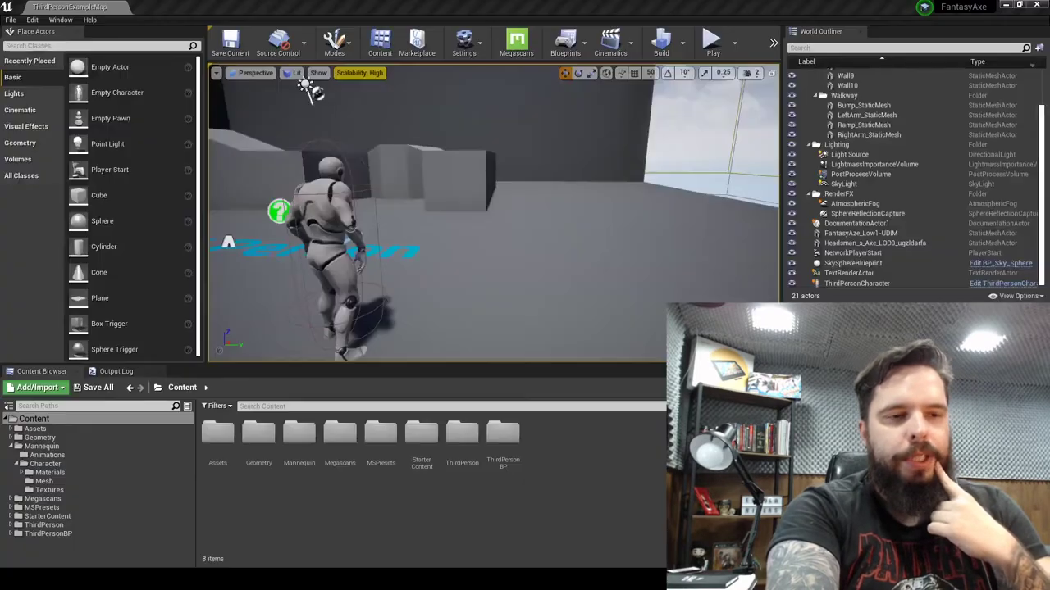
right_click_drag(533, 131, 460, 135)
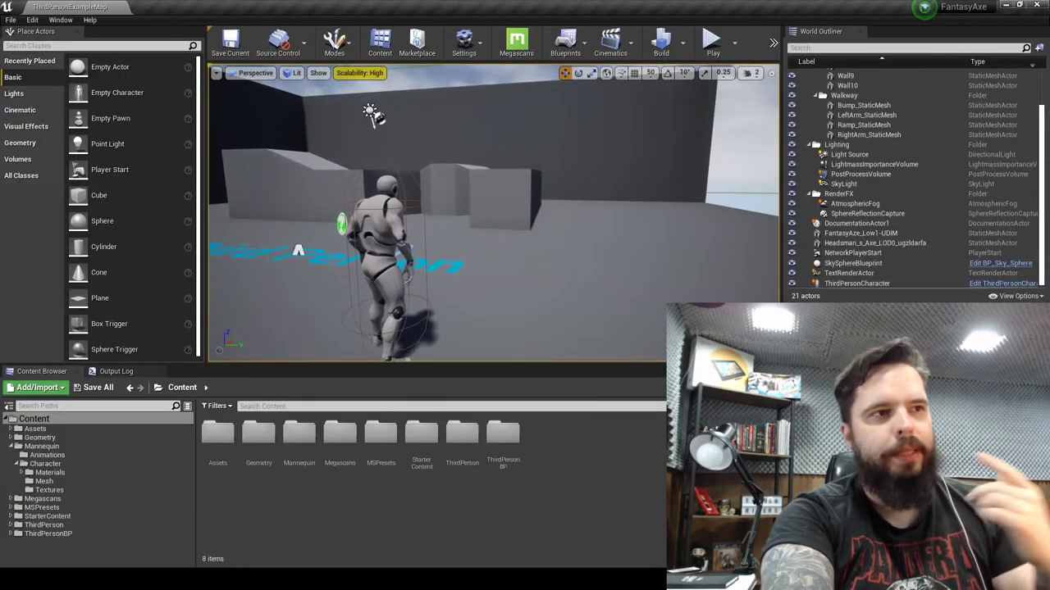
mouse_move(492, 214)
right_mouse_down()
mouse_move(459, 214)
mouse_move(490, 219)
right_mouse_up()
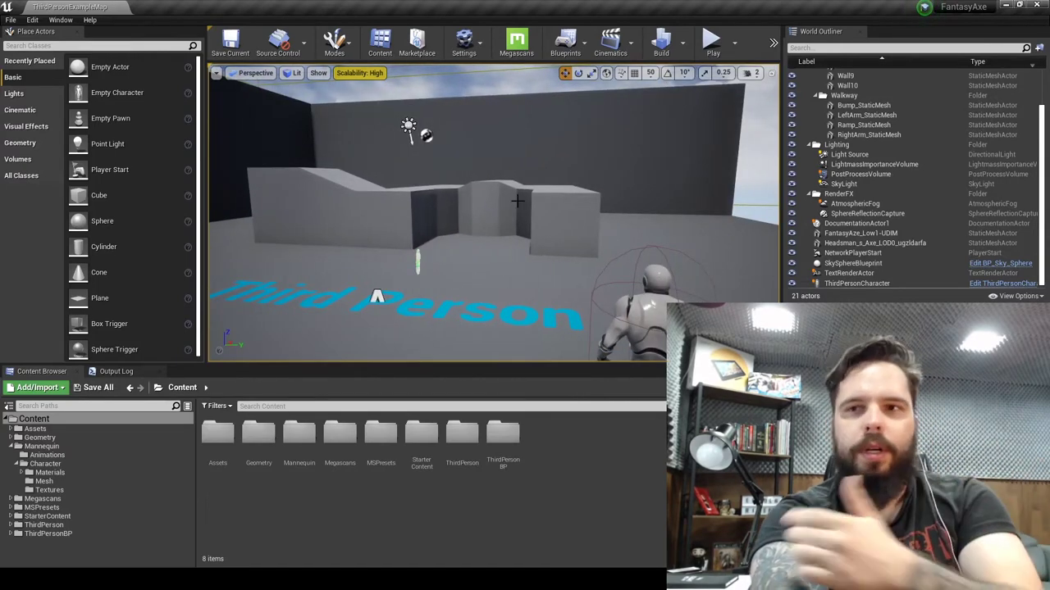
left_click(518, 200)
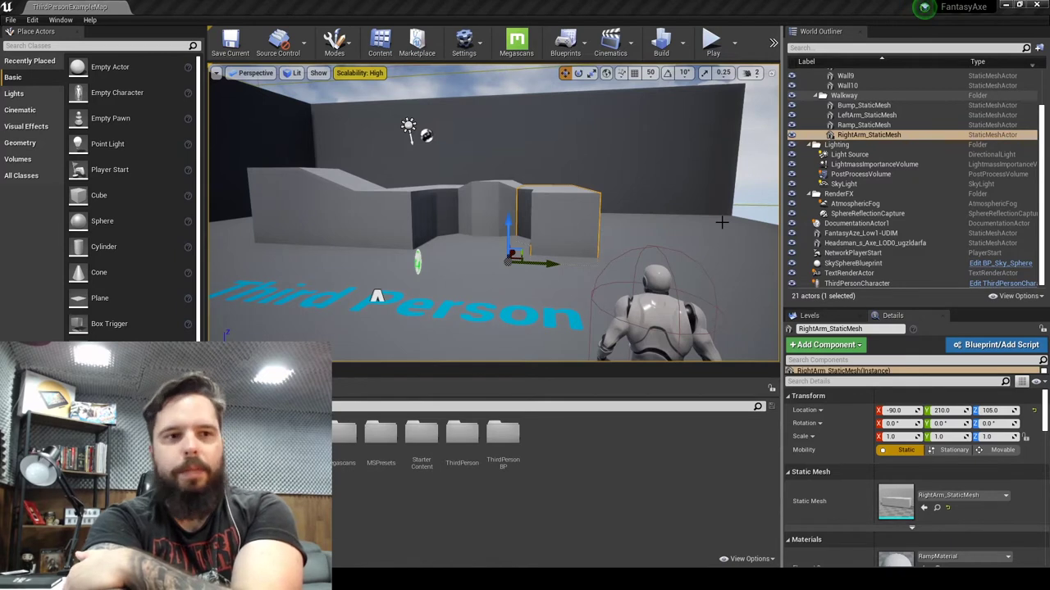
Scroll Details to Materials, then select the LeftArm and Ramp meshes, showing RampMaterial
scroll(924, 498, "down", 1)
scroll(924, 498, "down", 1)
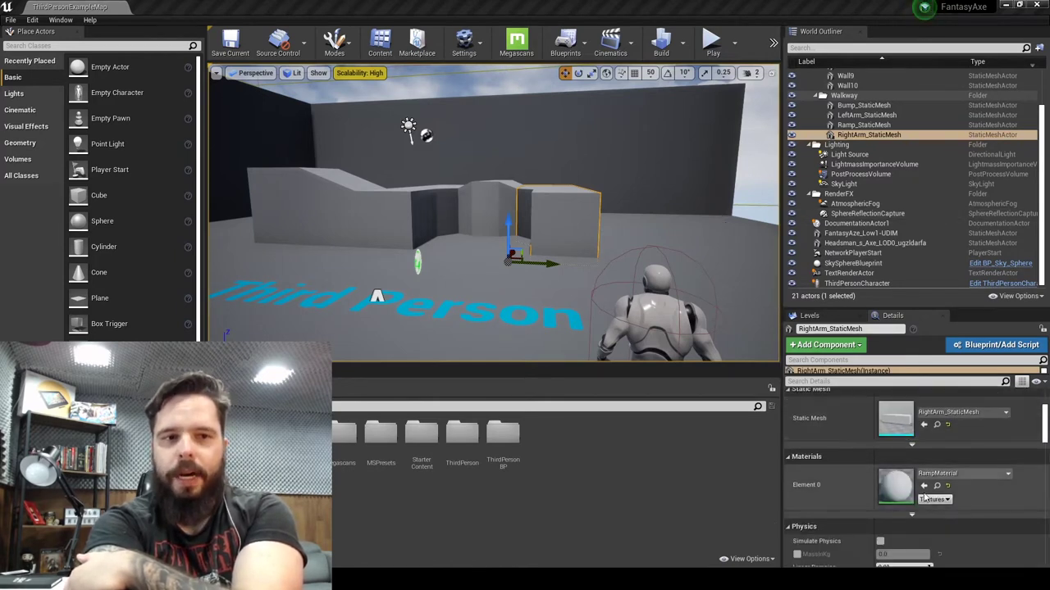
scroll(927, 482, "down", 1)
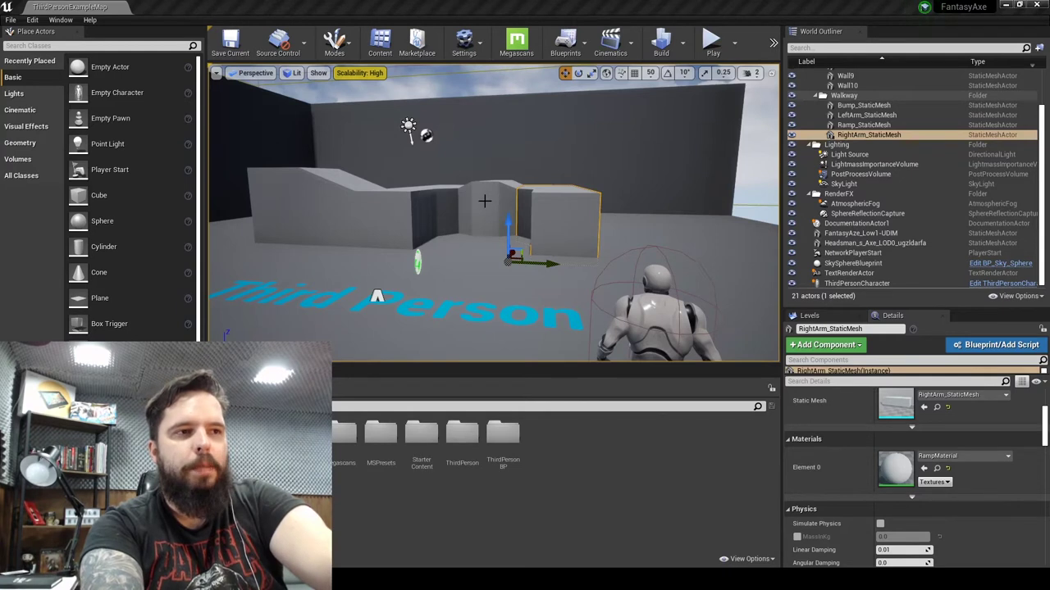
left_click(484, 201)
left_click(403, 210)
left_click(303, 202)
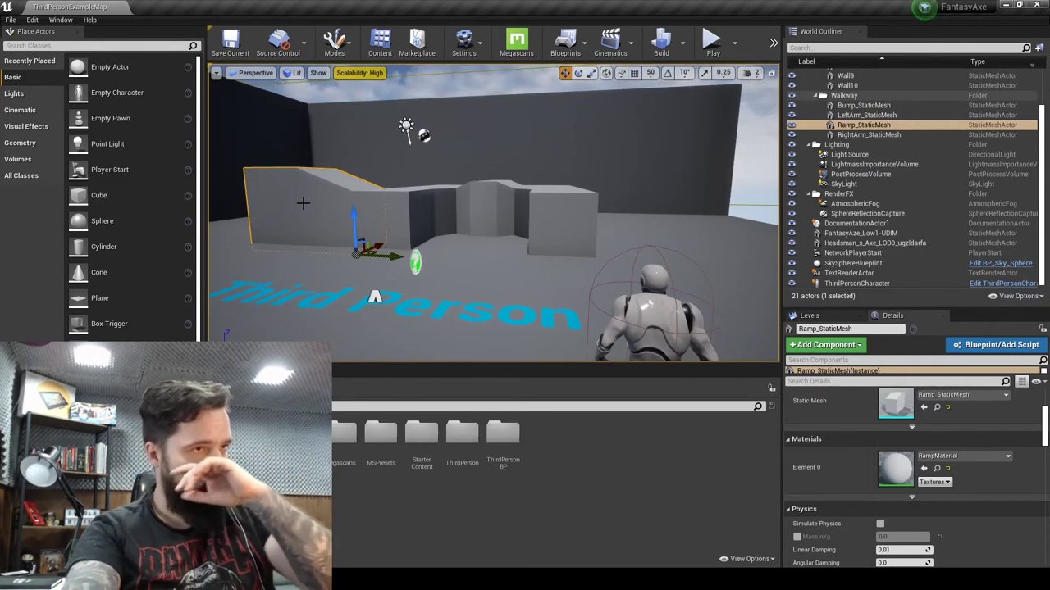
Select Wall7 to confirm its CubeMaterial, then pull the view back over the map
left_click(632, 141)
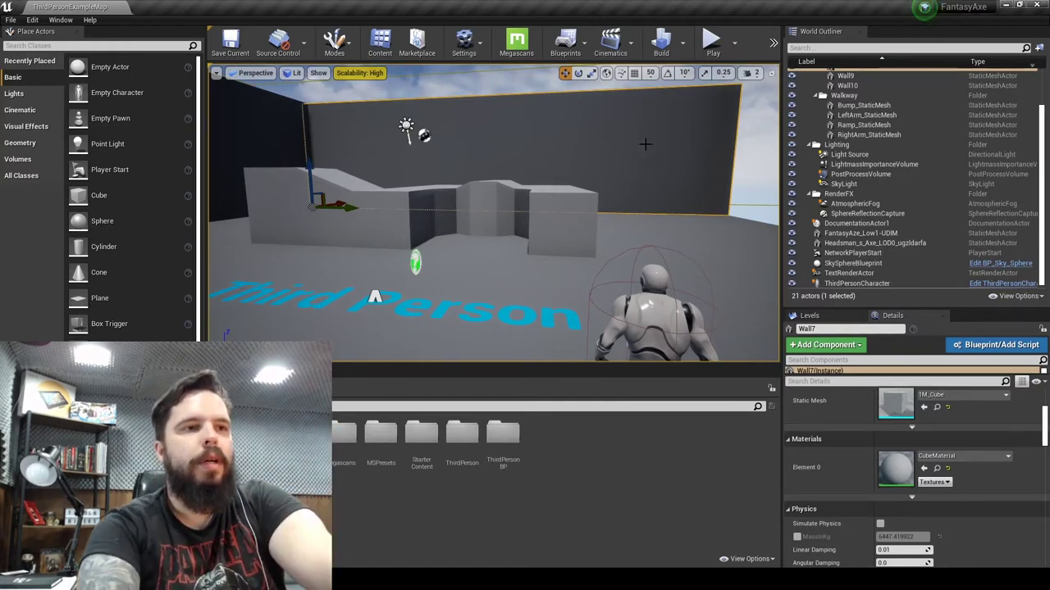
right_click_drag(645, 144, 645, 144)
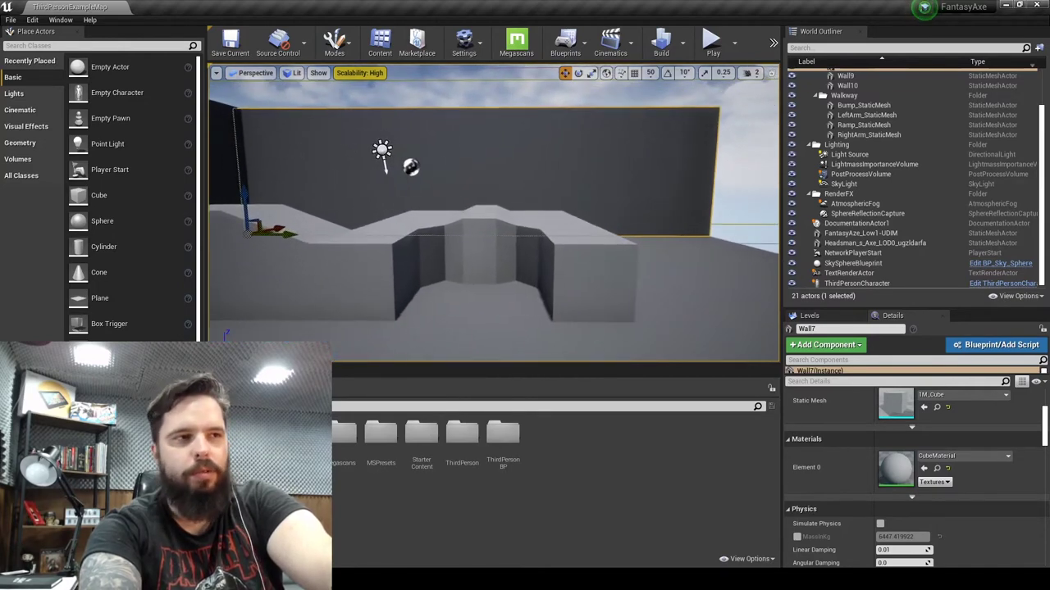
right_click_drag(636, 167, 636, 168)
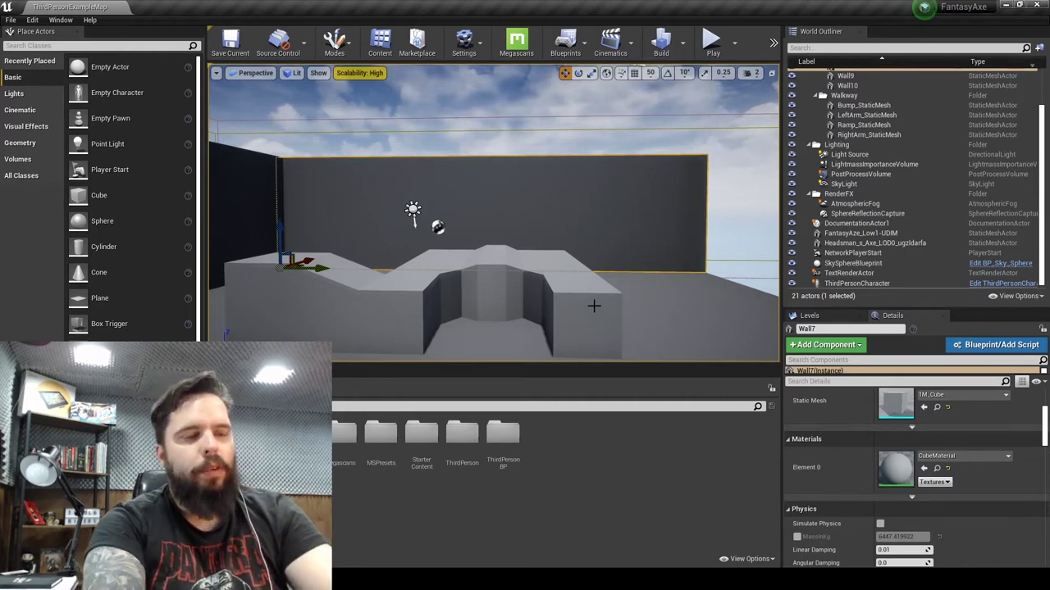
Select RightArm_StaticMesh, focus the view on it and orbit in close
left_click(593, 305)
key("f")
left_click_drag(492, 213, 656, 221, "alt")
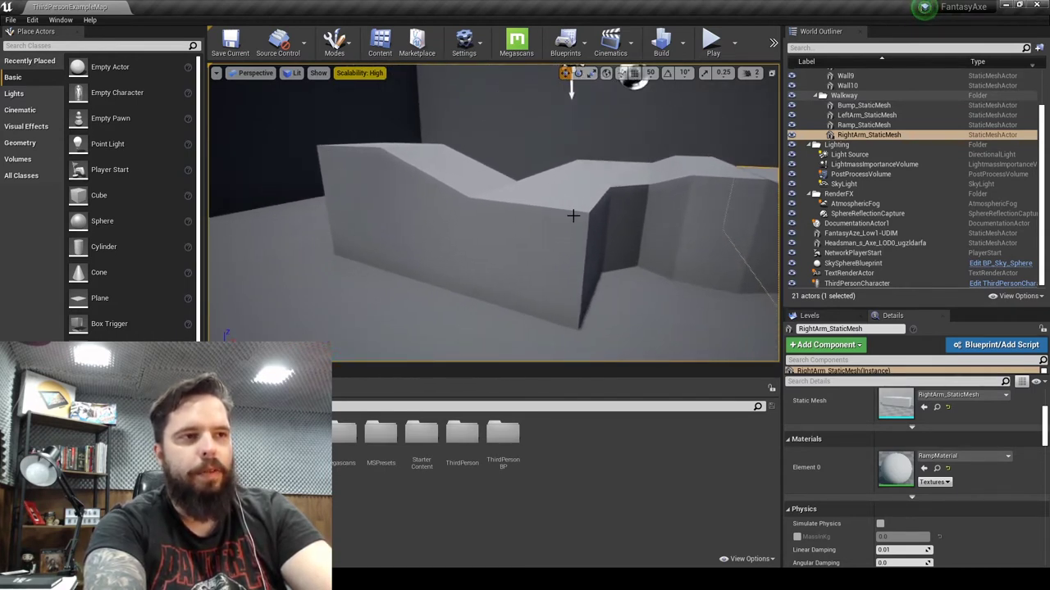
Check materials of the LeftArm, Ramp and Bump blocks, then Wall7, Wall10 and the Floor
left_click(553, 216)
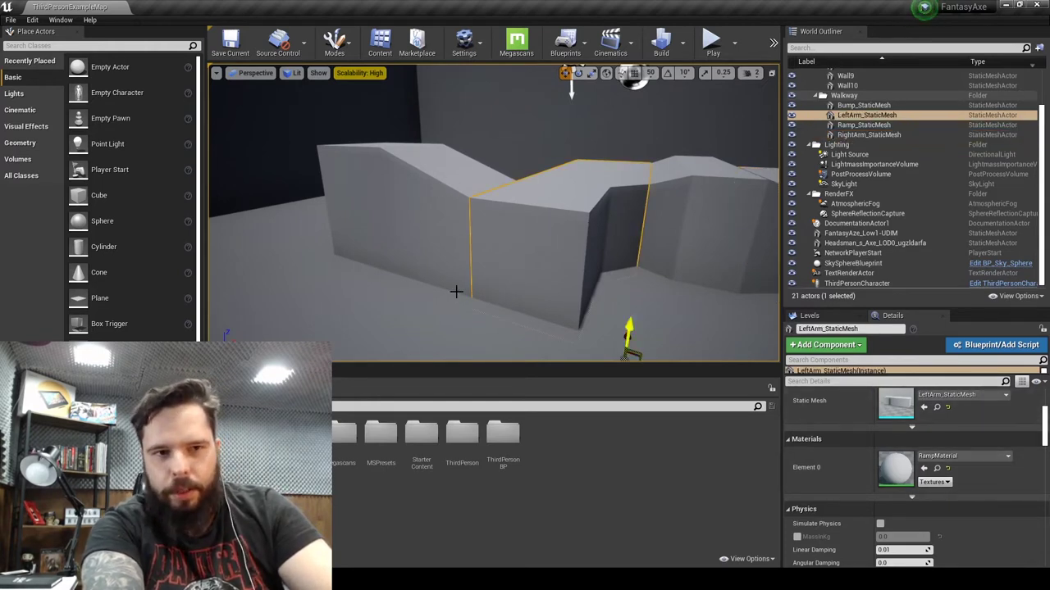
left_click(440, 204)
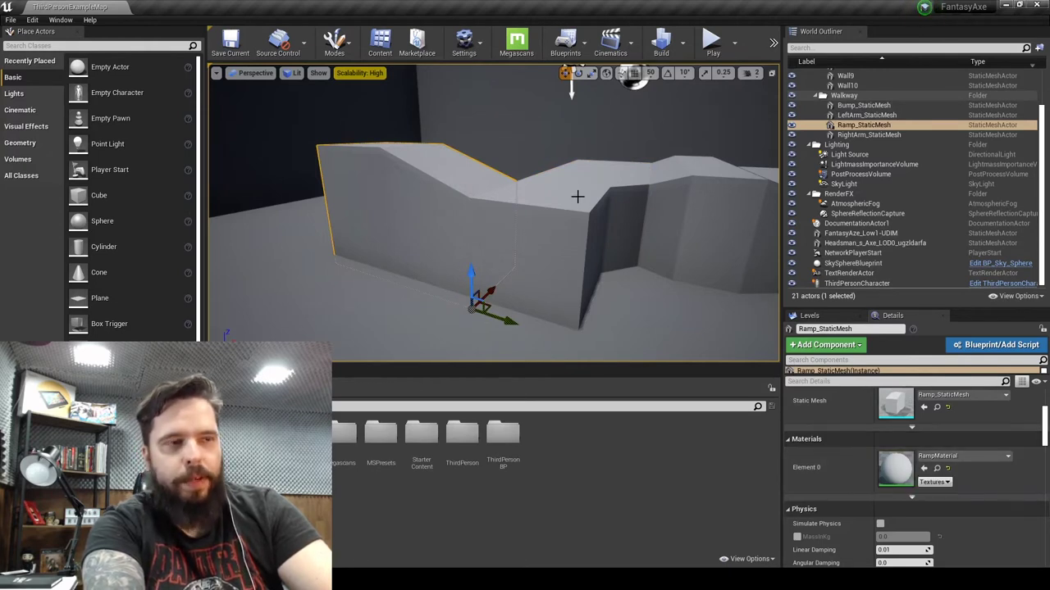
left_click(667, 202)
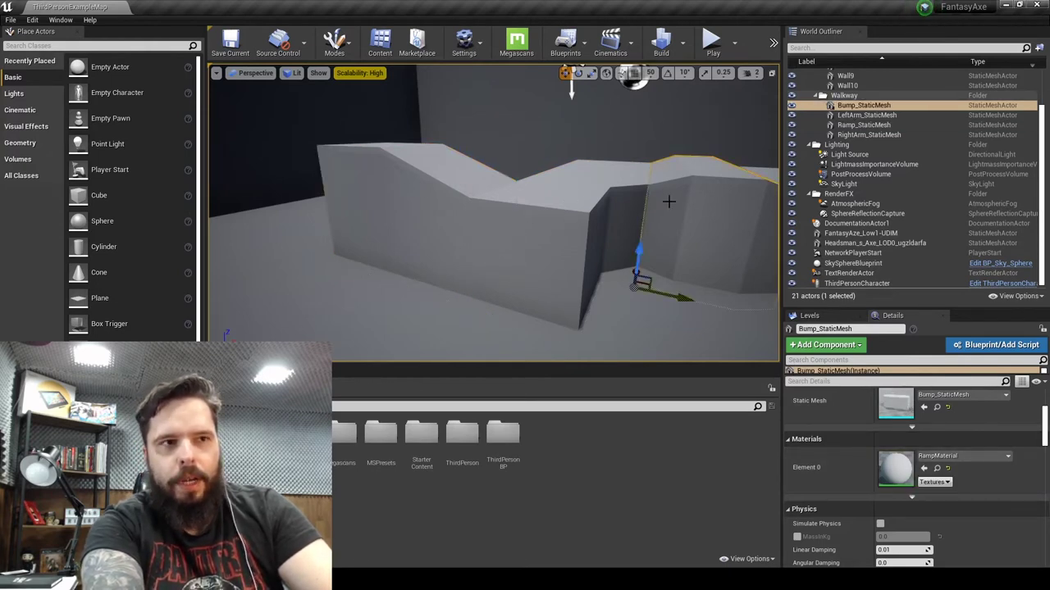
left_click(529, 136)
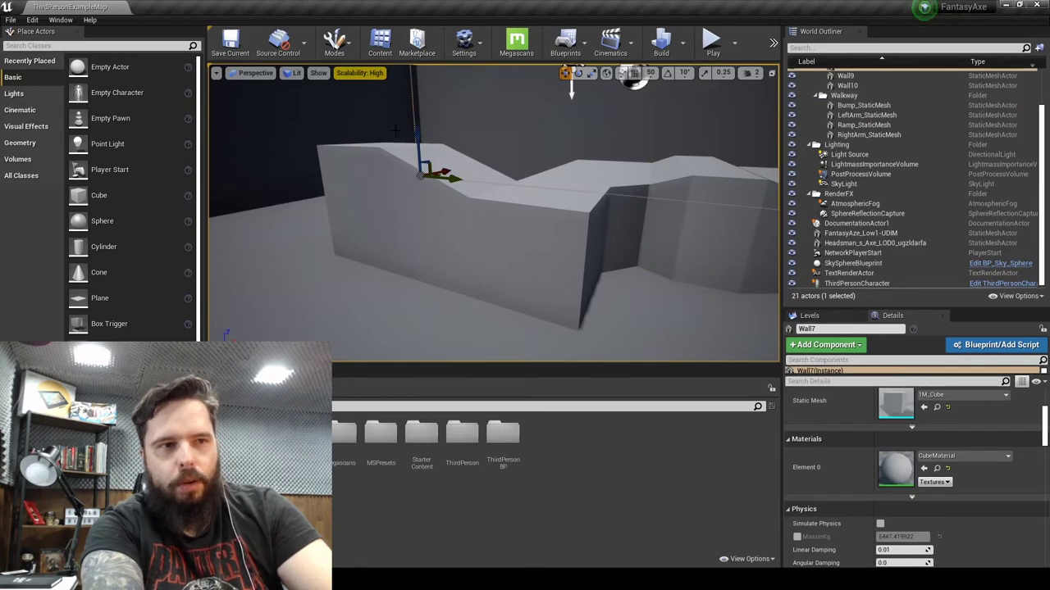
left_click(821, 86)
left_click(652, 309)
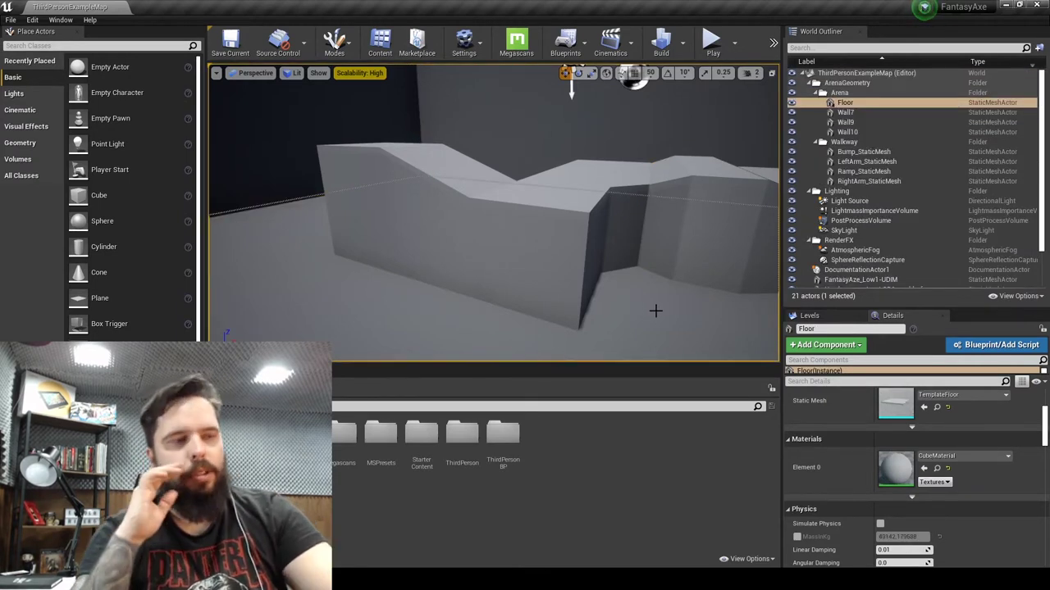
Recheck Wall7 and the Ramp, LeftArm, Bump and RightArm blocks to compare RampMaterial versus CubeMaterial
left_click(492, 197)
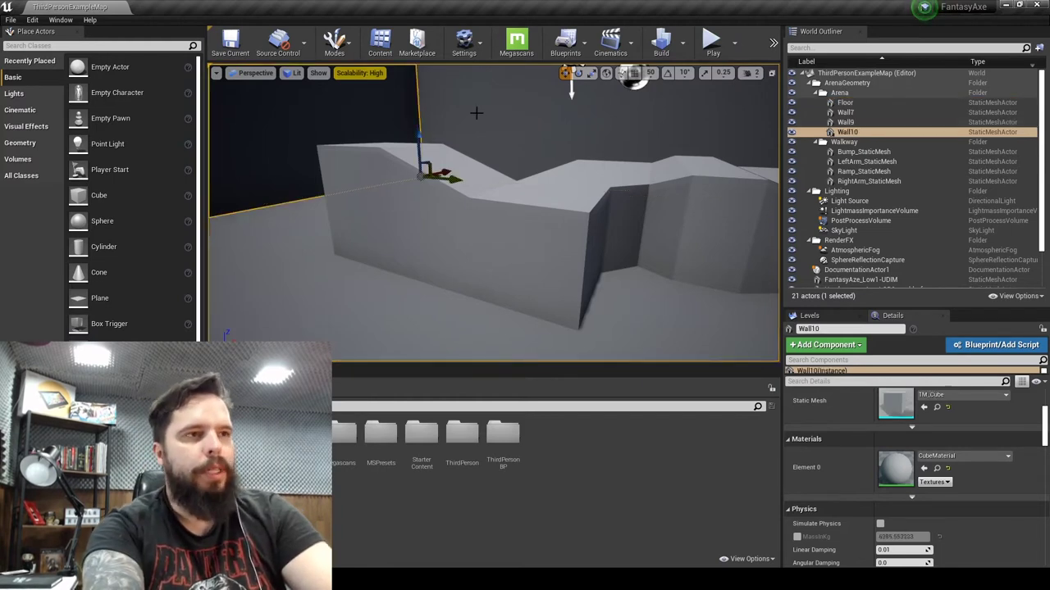
left_click(378, 167)
left_click(573, 220)
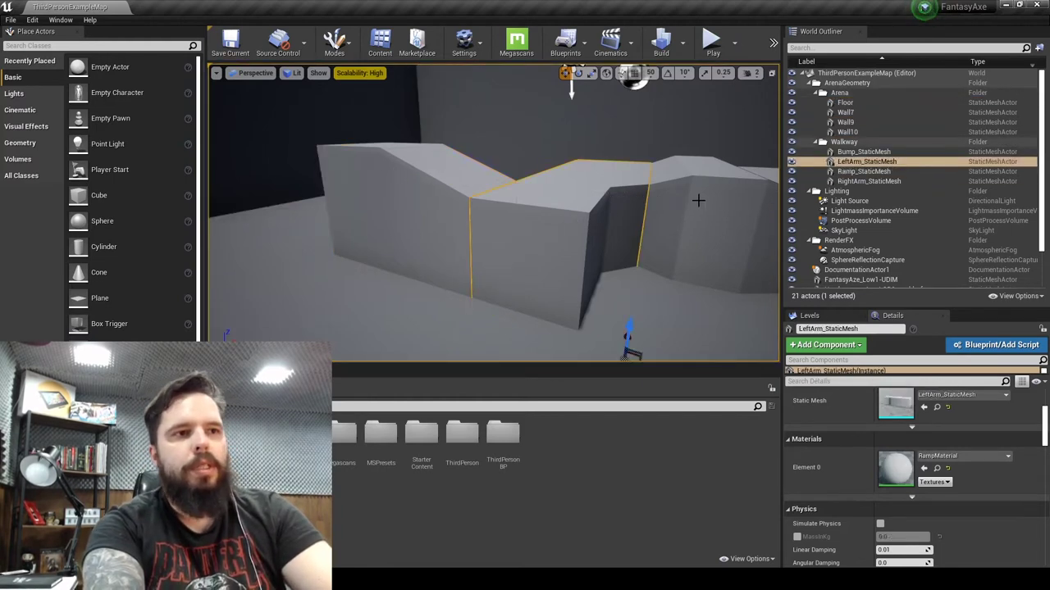
left_click(695, 196)
left_click(765, 173)
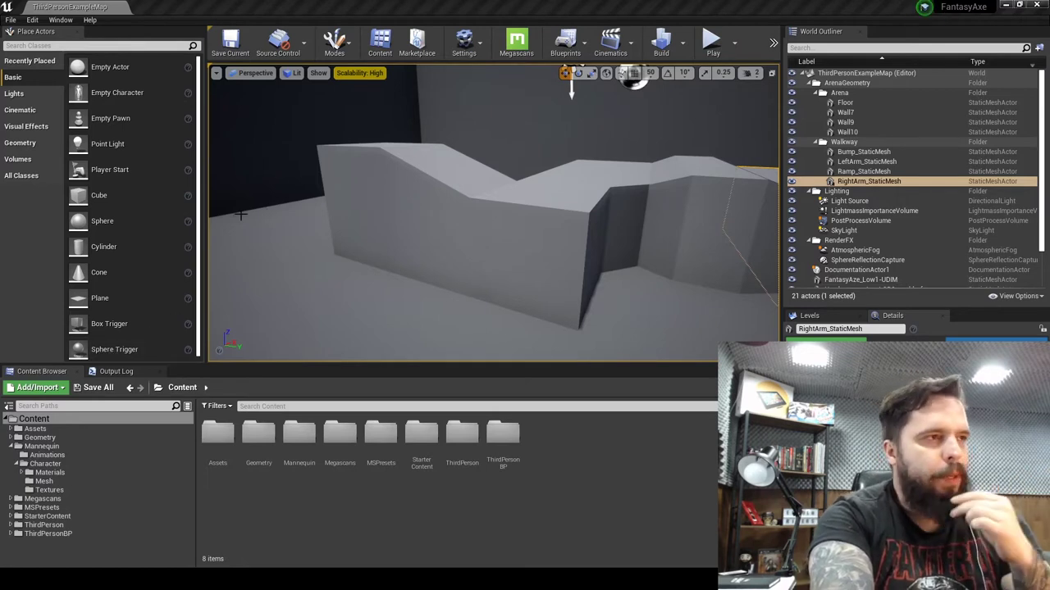
Show the Output Log in the editor's bottom panel
left_click(55, 21)
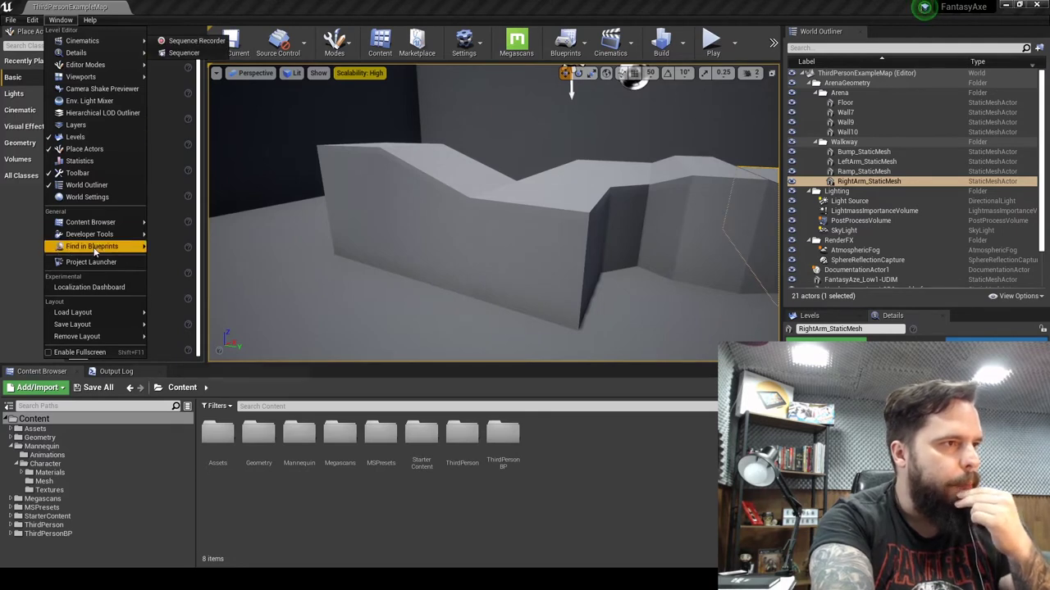
mouse_move(94, 238)
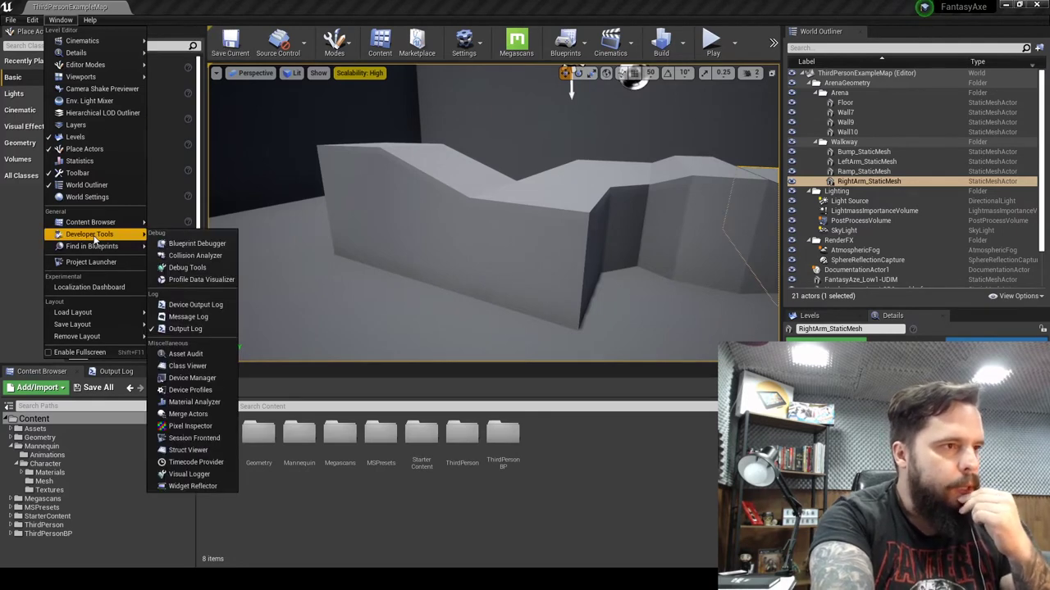
left_click(196, 329)
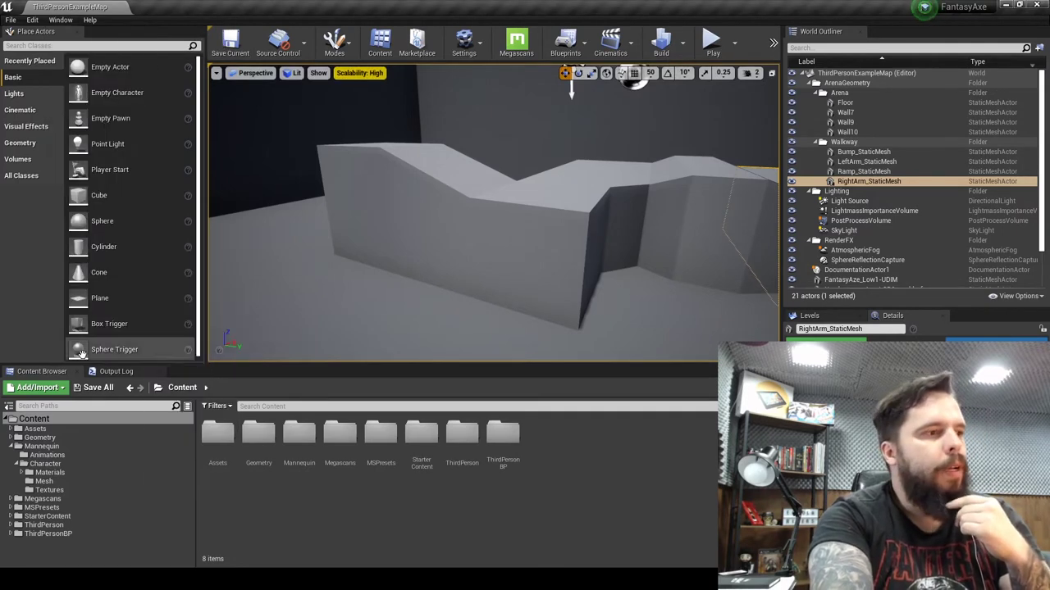
left_click(133, 372)
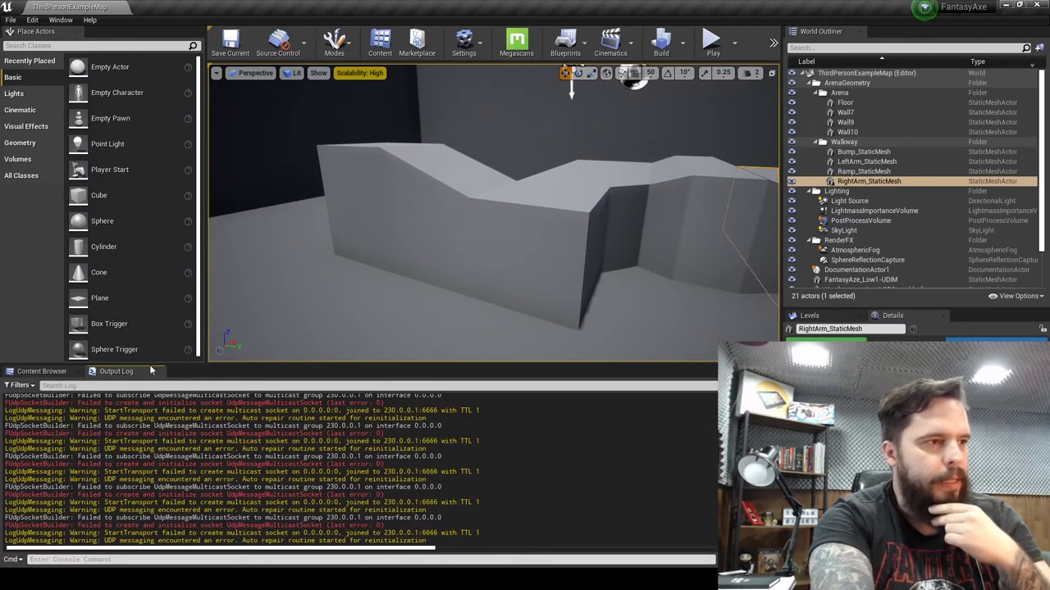
Run 'stat scenerendering' in the Cmd console to overlay Scene Rendering stats on the viewport
left_click(57, 559)
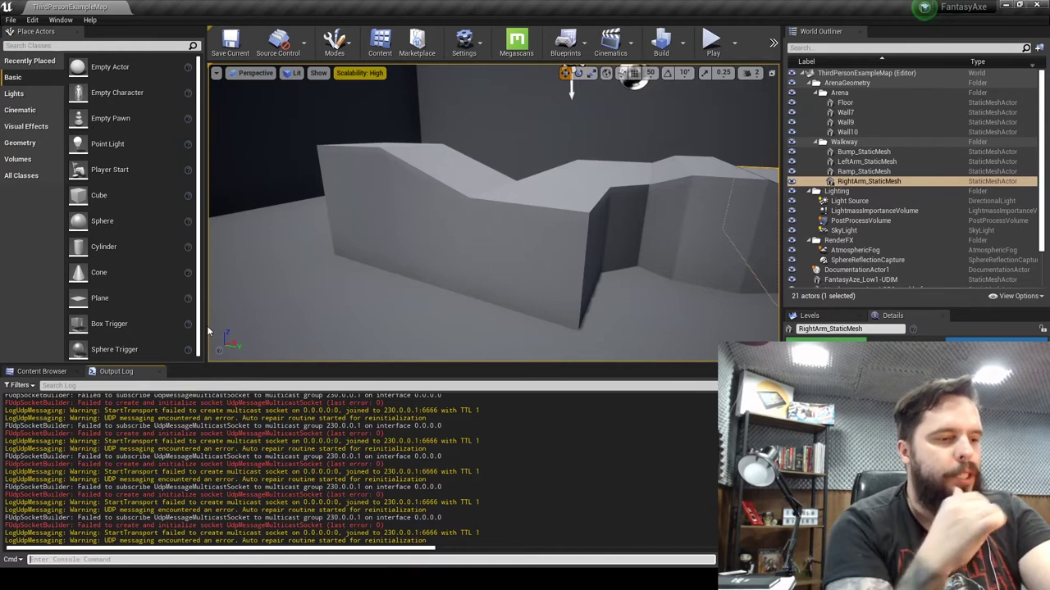
key("Up")
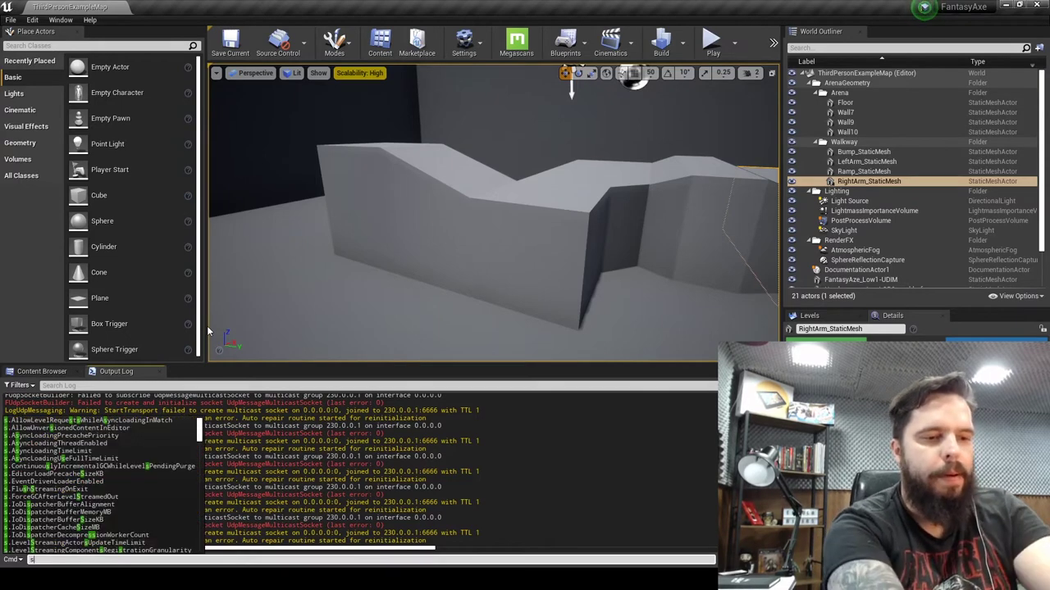
key("Escape")
key("Up")
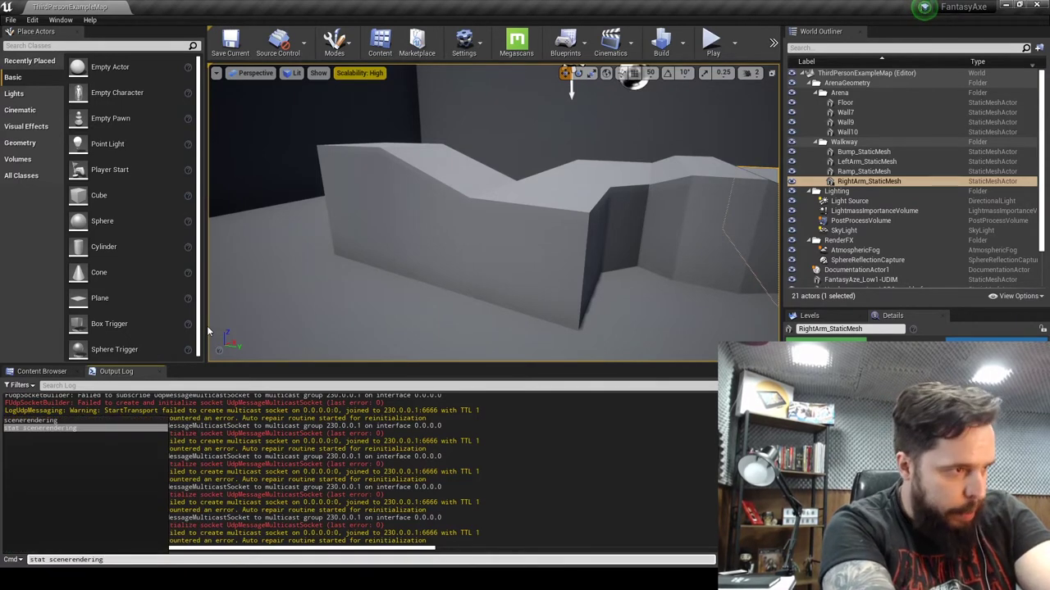
key("Up")
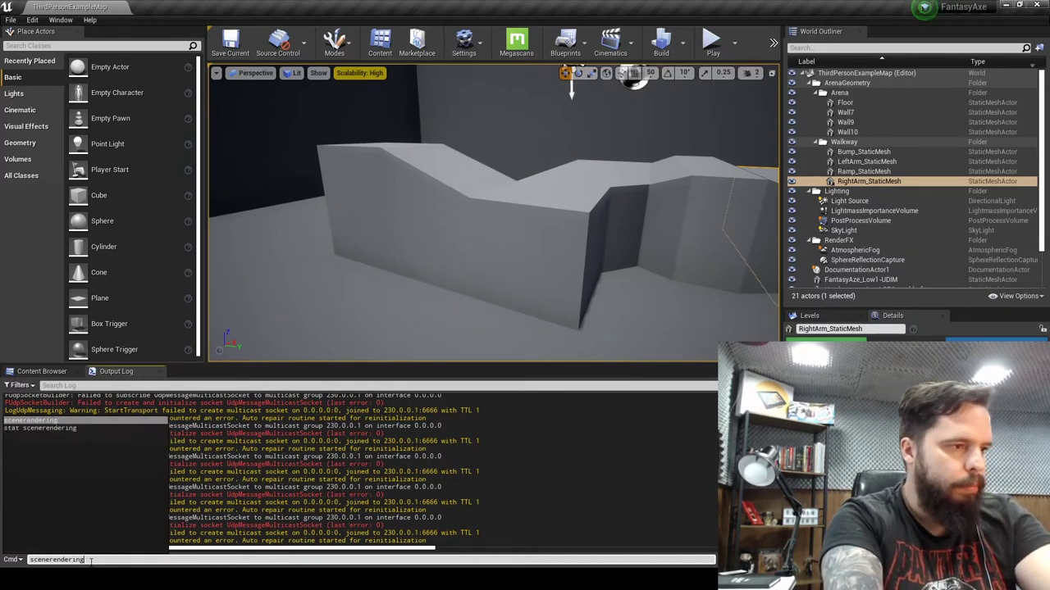
key("shift+Left")
key("shift+Left")
key("shift+Left")
type("st")
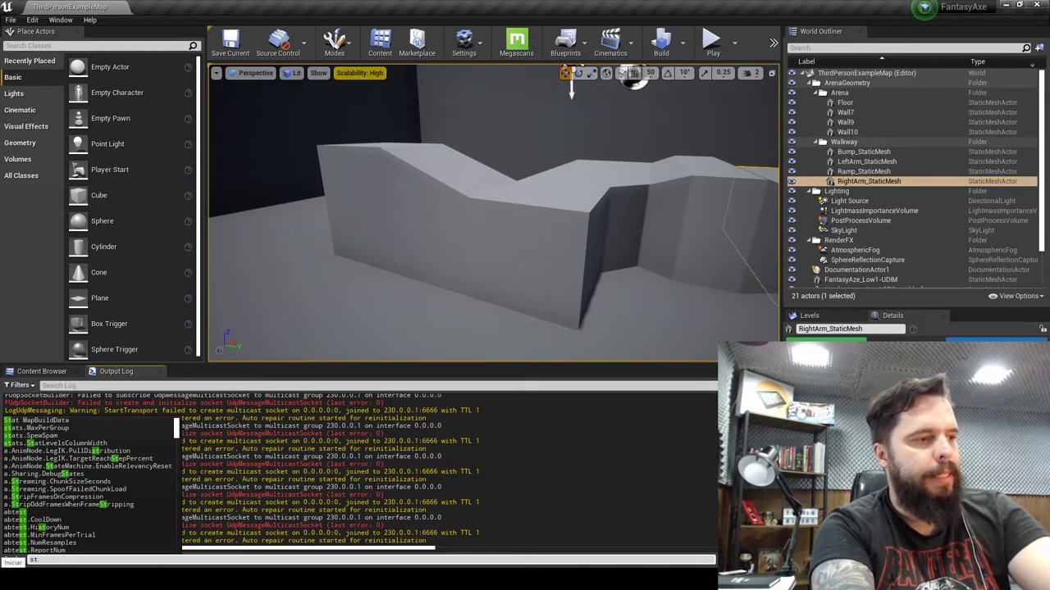
type("at")
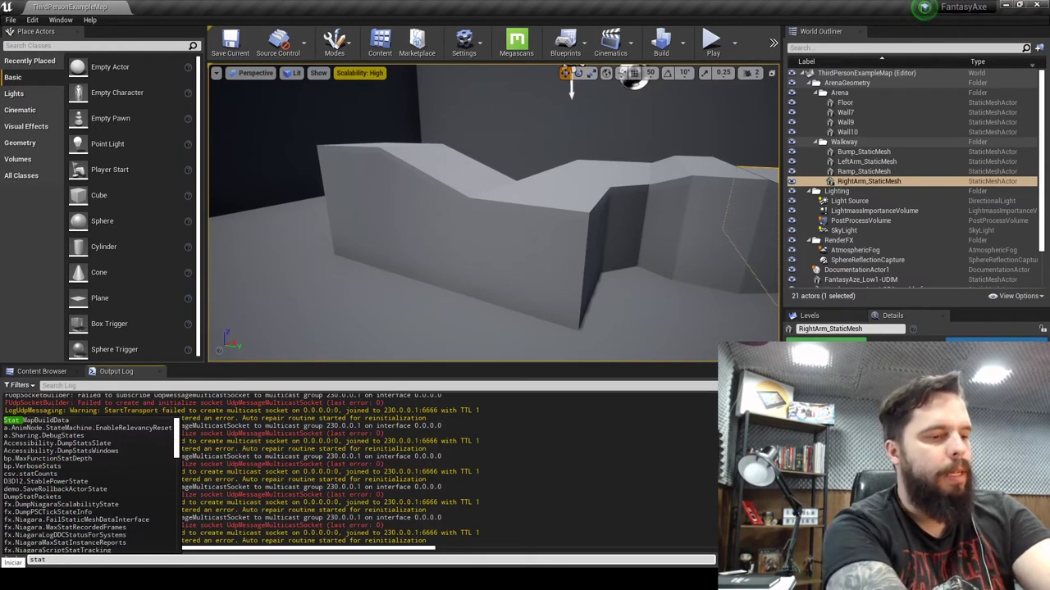
type(" scene")
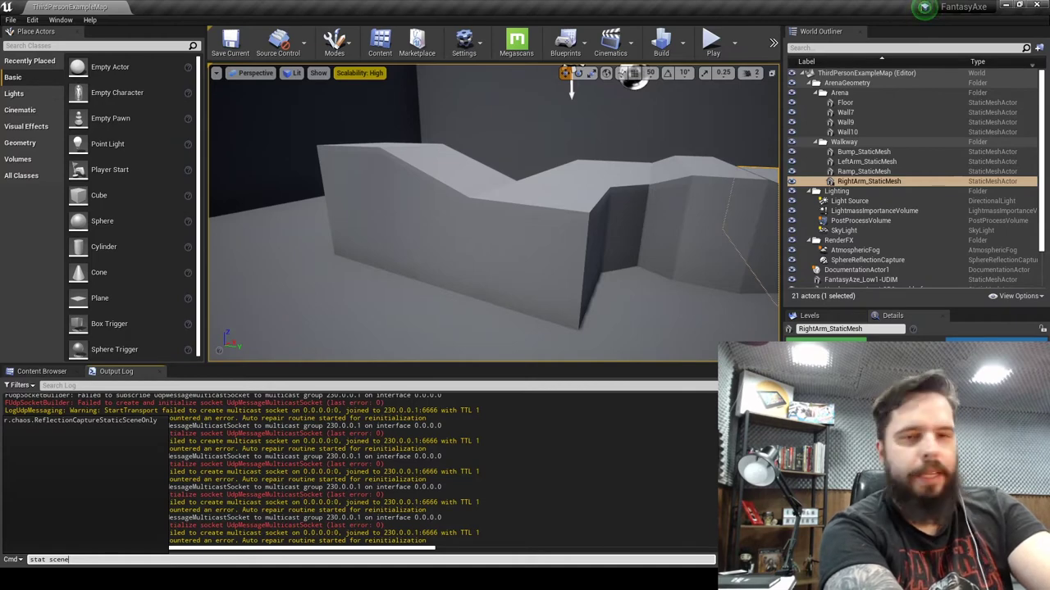
type("rende")
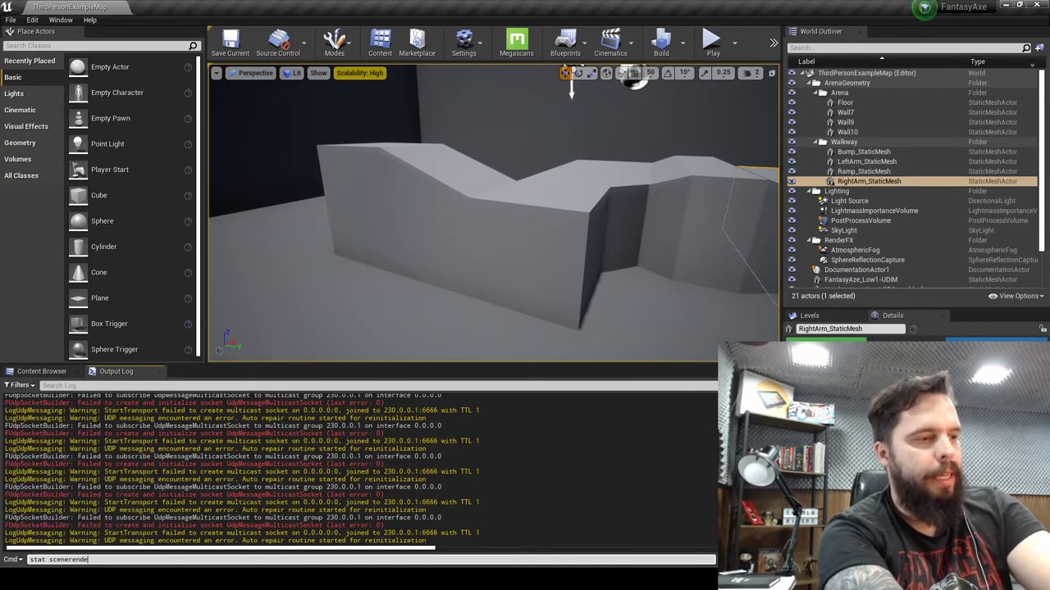
type("ring")
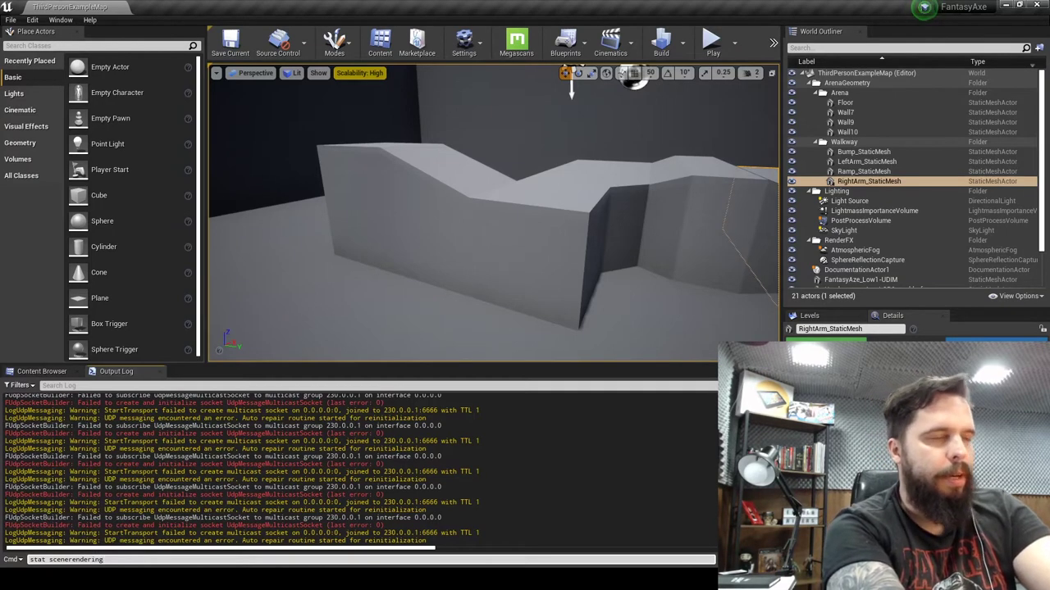
key("Return")
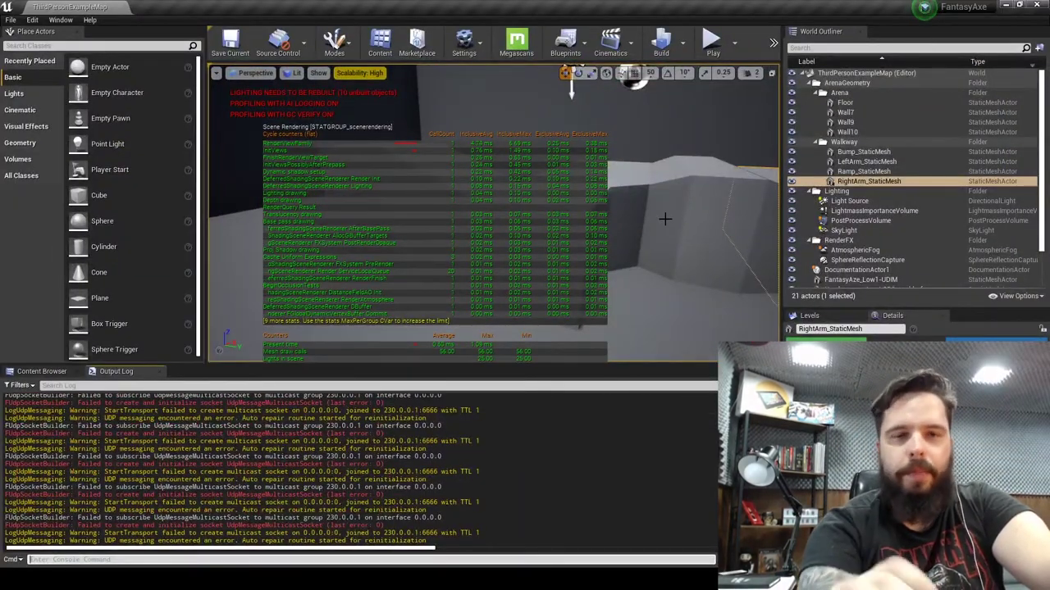
mouse_move(664, 219)
right_mouse_down()
mouse_move(738, 205)
mouse_move(722, 164)
mouse_move(705, 196)
mouse_move(697, 156)
mouse_move(681, 197)
right_mouse_up()
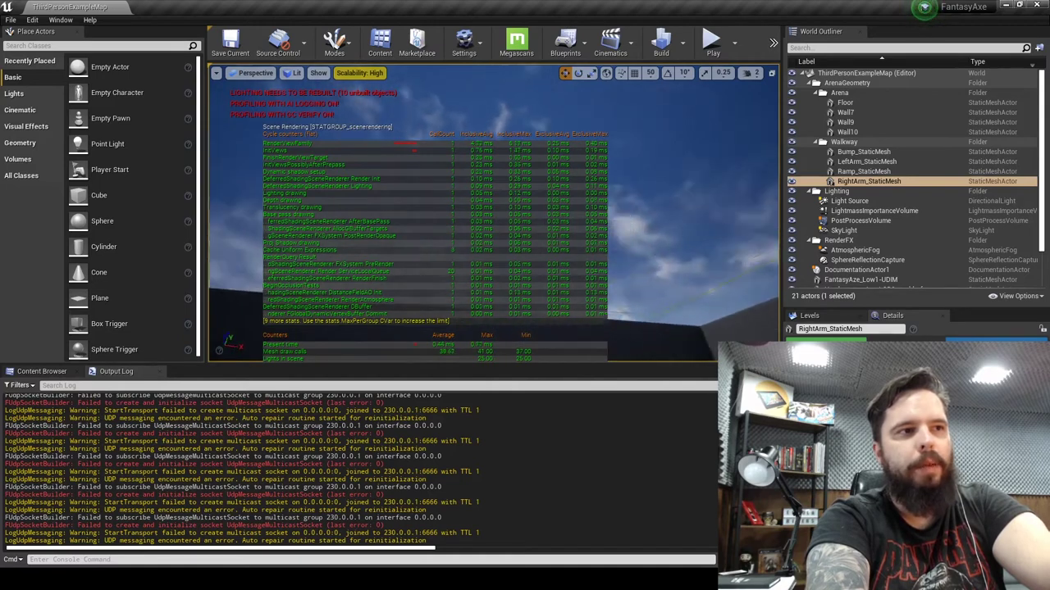
right_click_drag(681, 196, 672, 205)
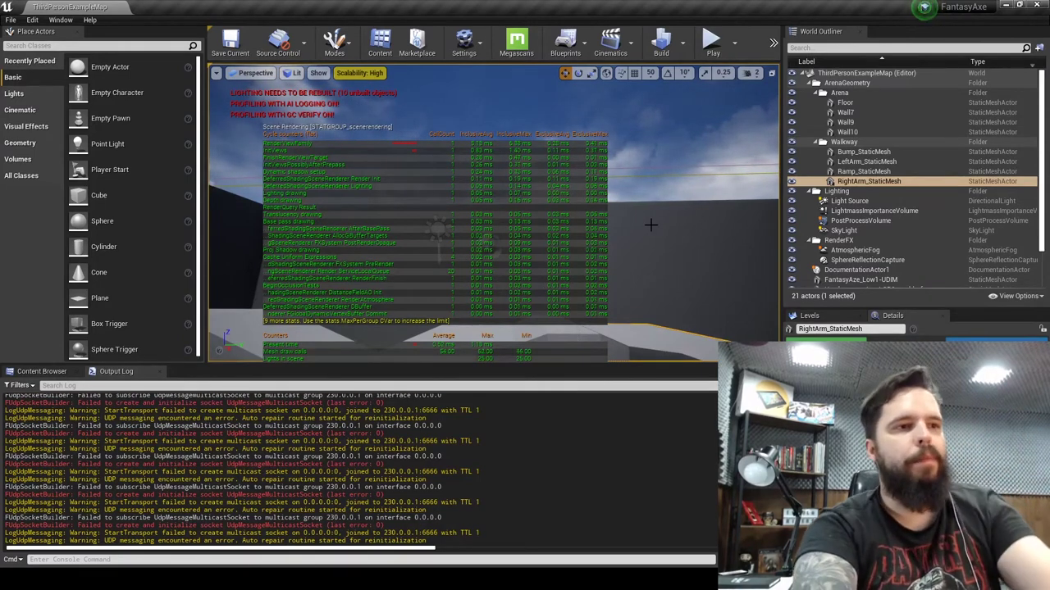
Bring the mannequin into view and rerun 'stat scenerendering' to hide the stats overlay
key("f")
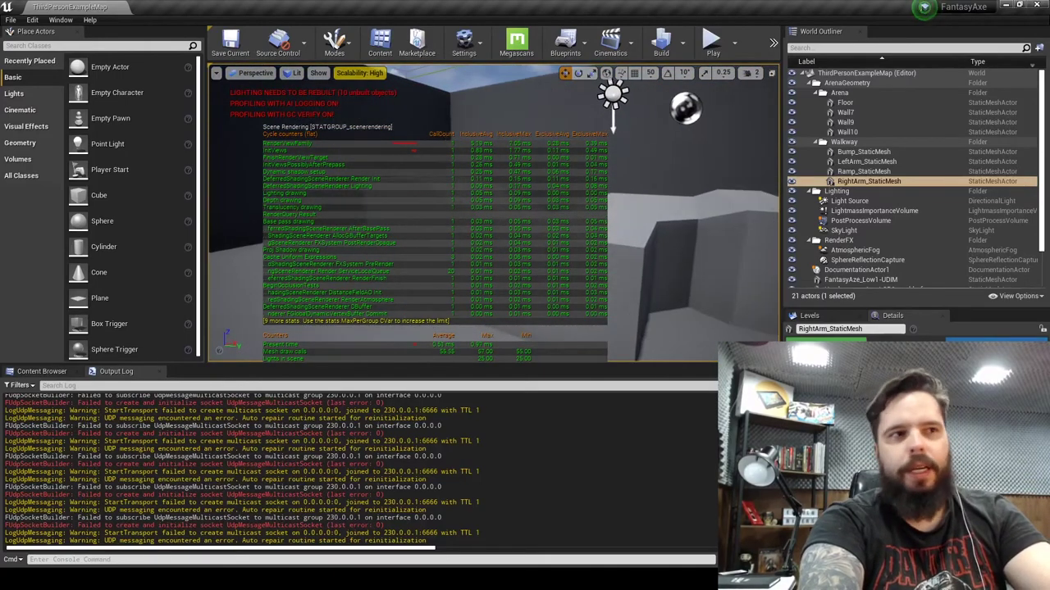
right_click_drag(541, 336, 339, 342)
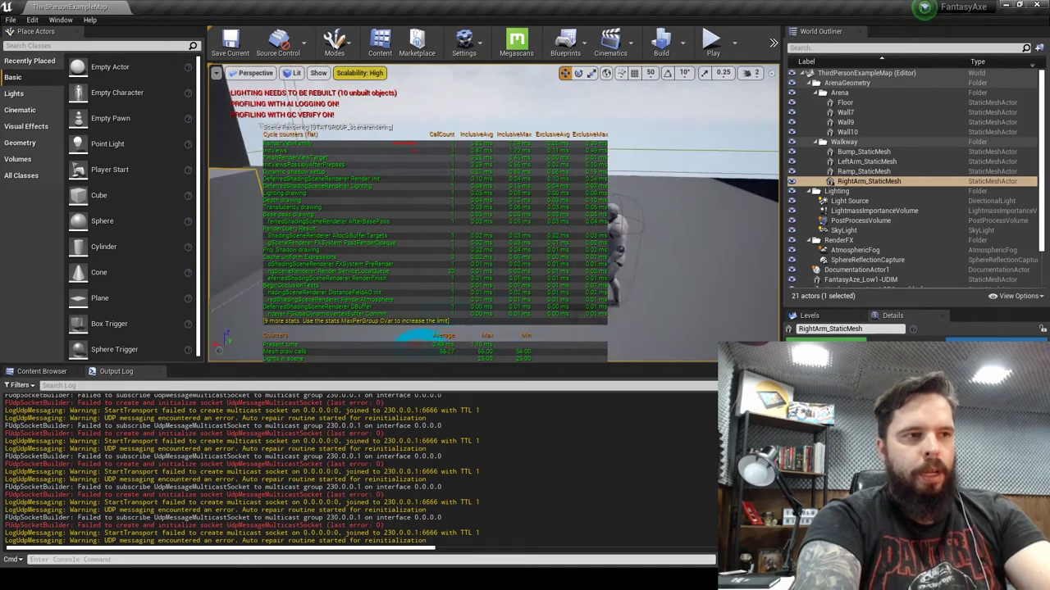
left_click(56, 559)
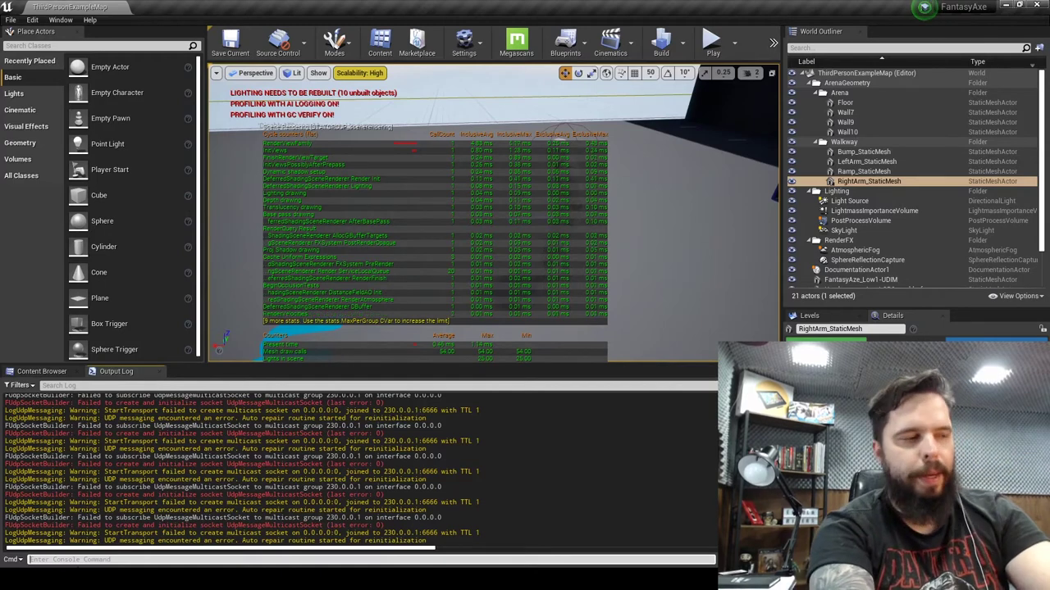
key("Up")
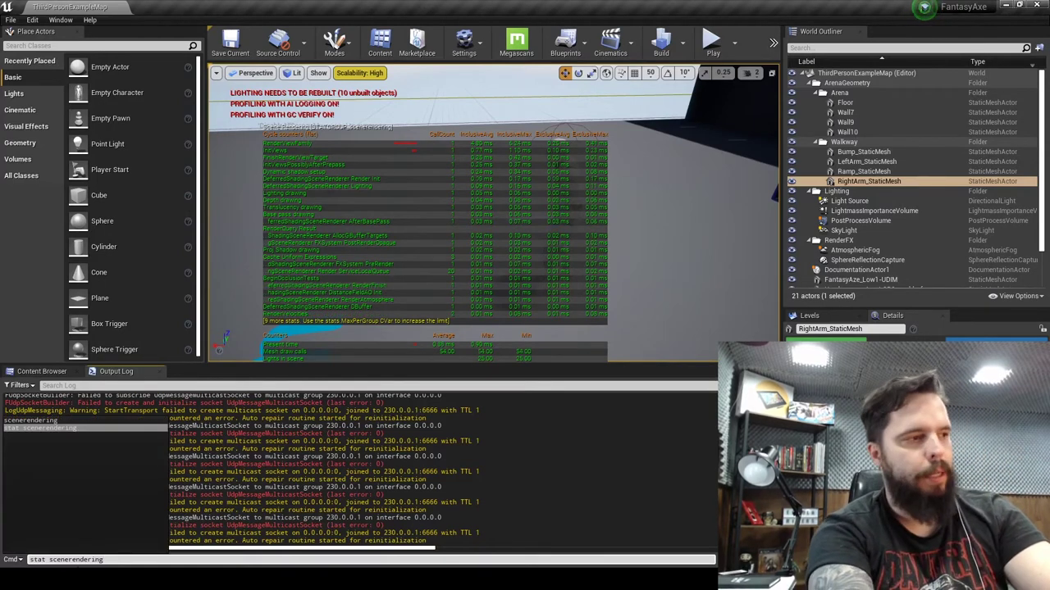
key("Return")
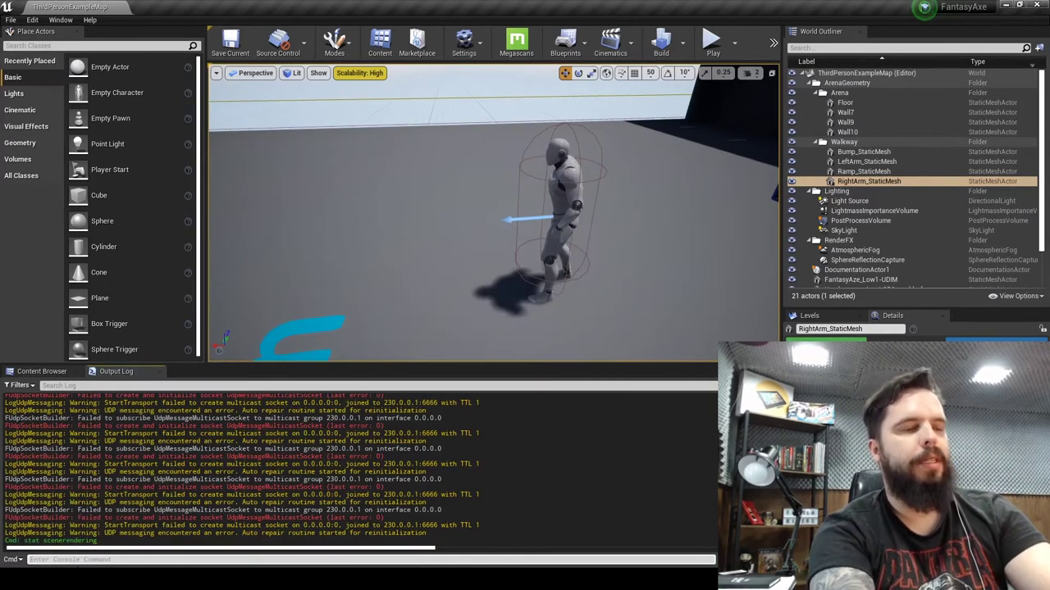
Zoom in and orbit the view around the mannequin character
scroll(492, 209, "up", 2)
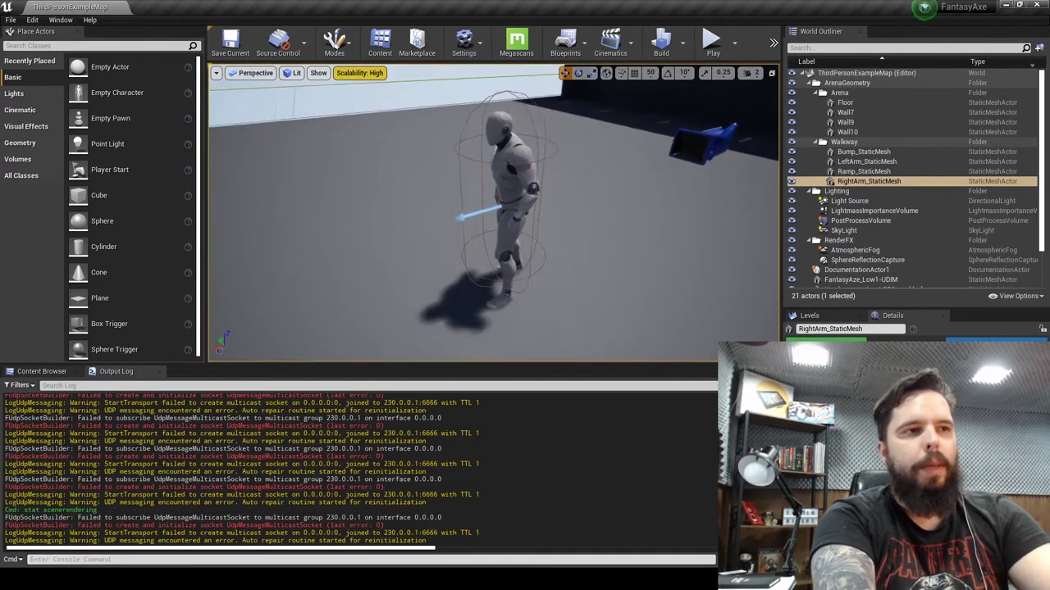
scroll(492, 209, "up", 2)
scroll(492, 209, "up", 2)
scroll(492, 210, "up", 1)
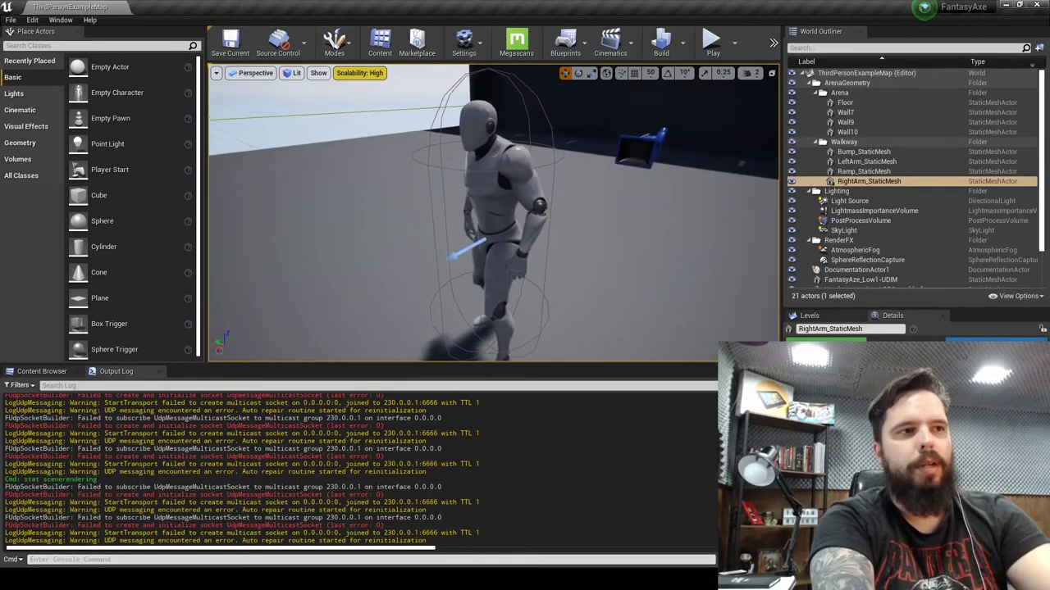
left_click_drag(567, 207, 492, 206, "alt")
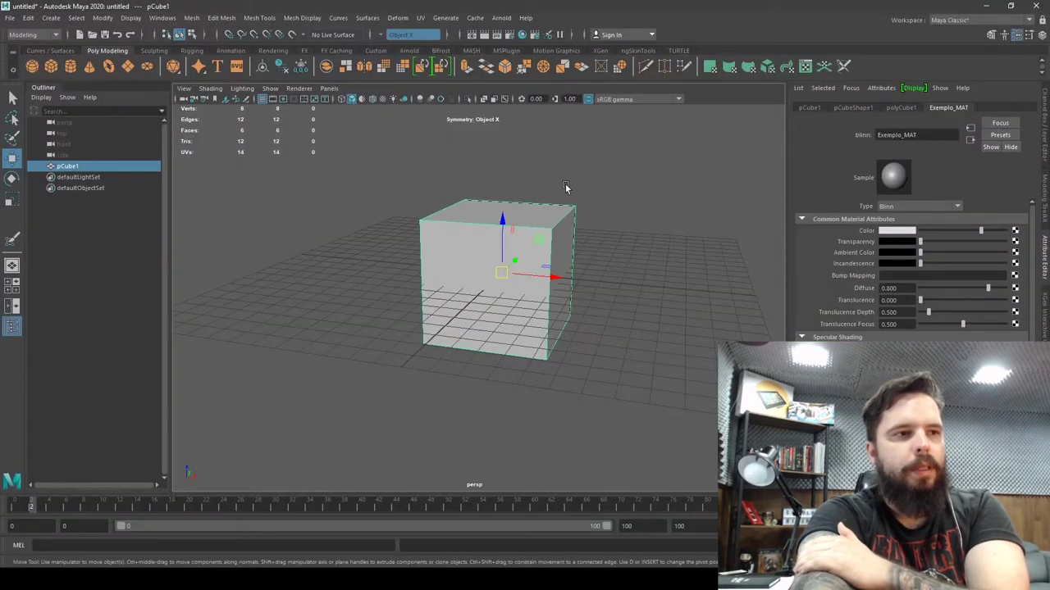
Delete the old cube and create a new, scaled-up polygon cube
left_click_drag(589, 152, 544, 209)
left_click(517, 228)
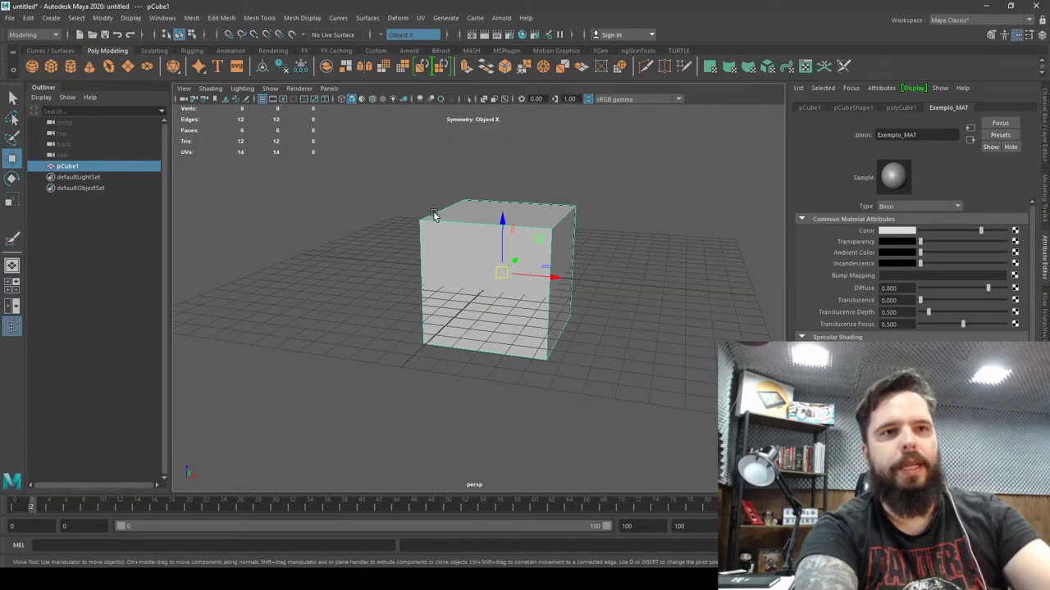
key("Delete")
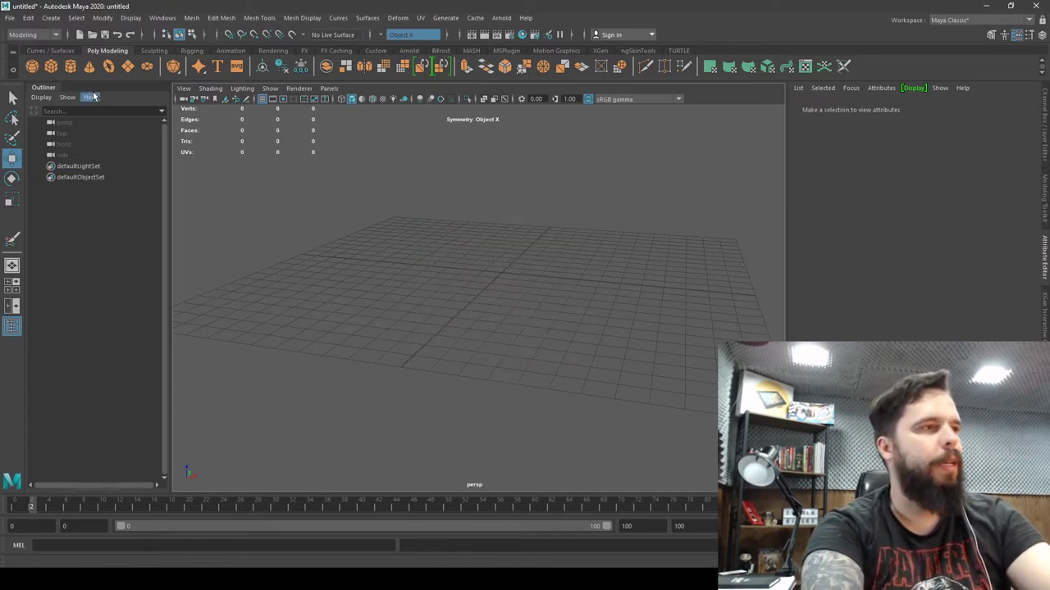
left_click(53, 65)
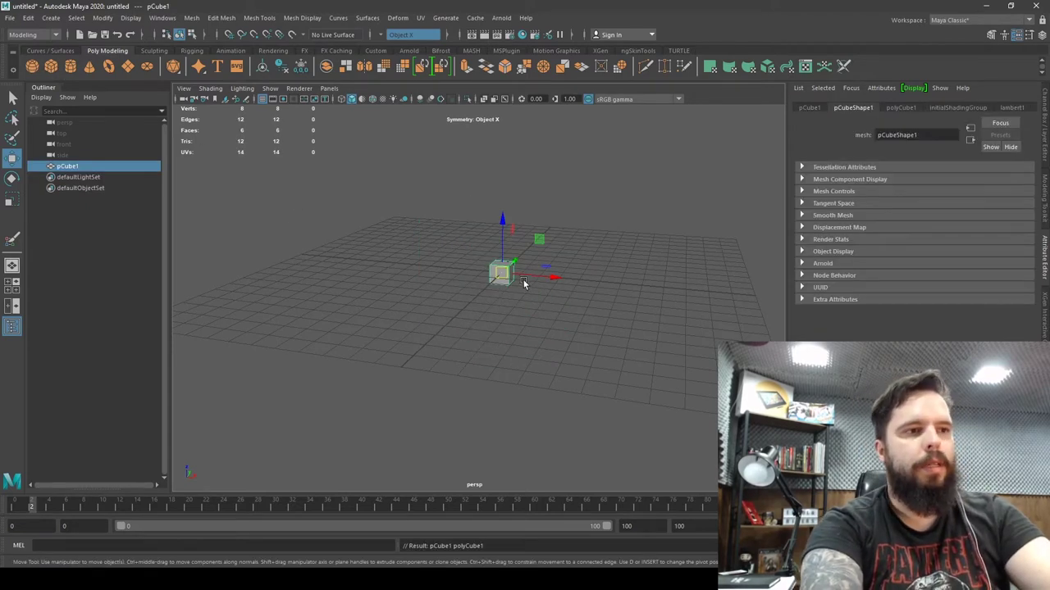
mouse_move(525, 284)
left_mouse_down("alt")
mouse_move(467, 299)
mouse_move(547, 222)
left_mouse_up("alt")
key("r")
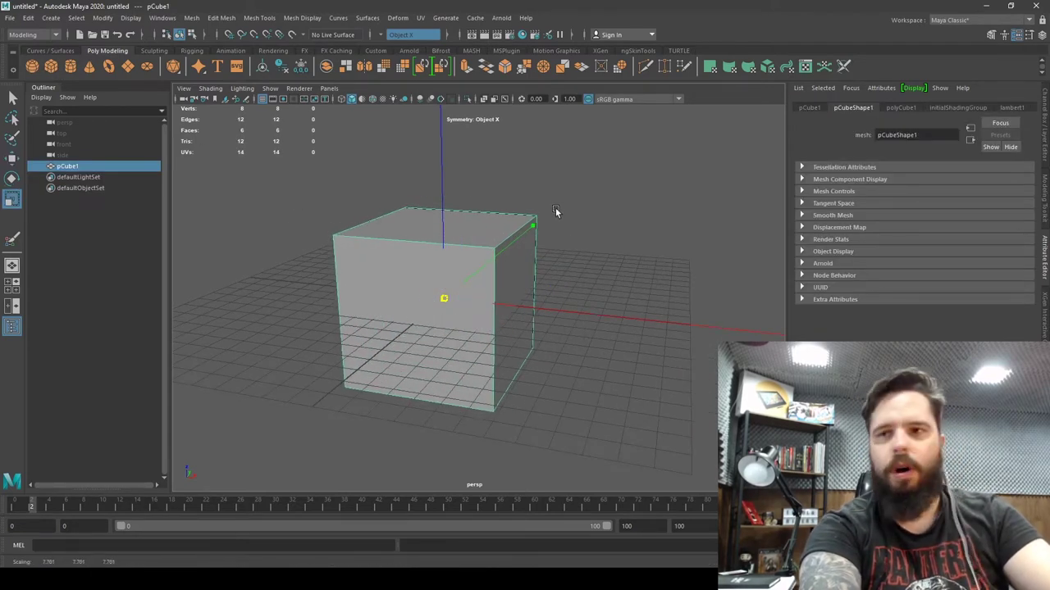
key("w")
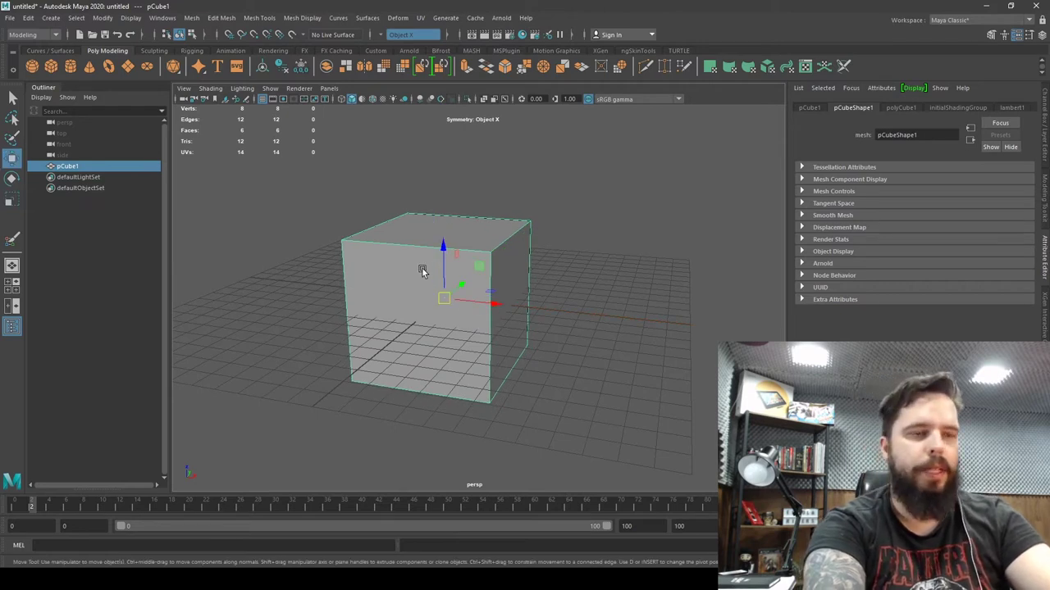
Assign a new Blinn material to the cube and name it MAT_1
right_click(435, 278)
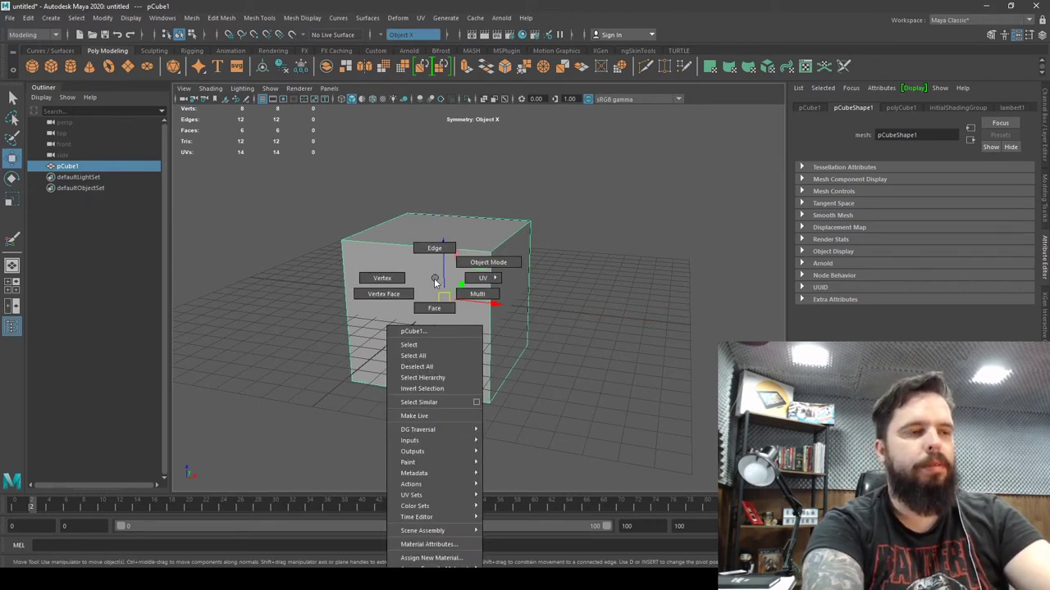
left_click(440, 559)
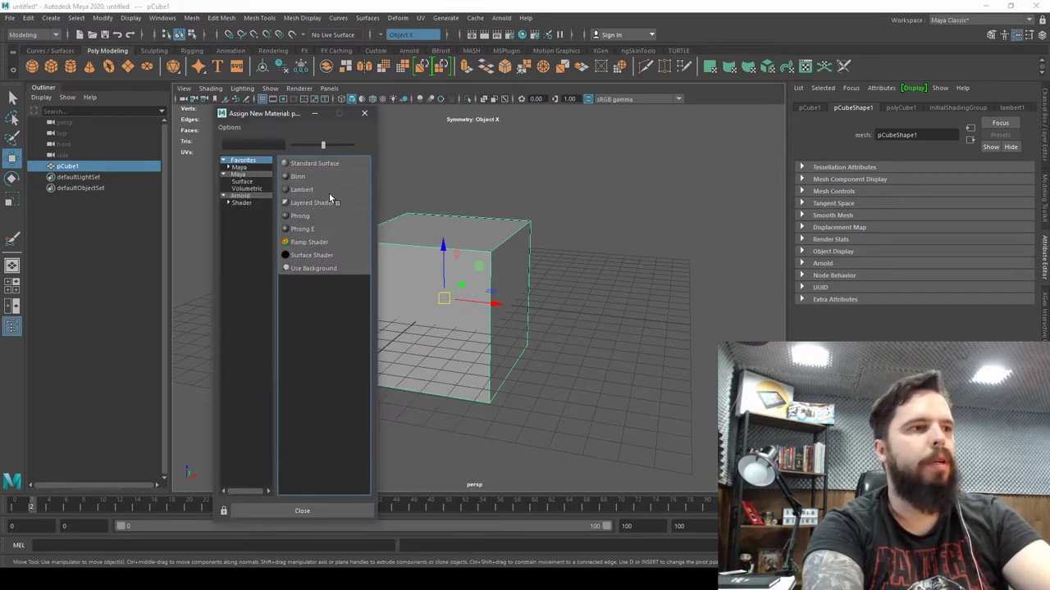
left_click(300, 178)
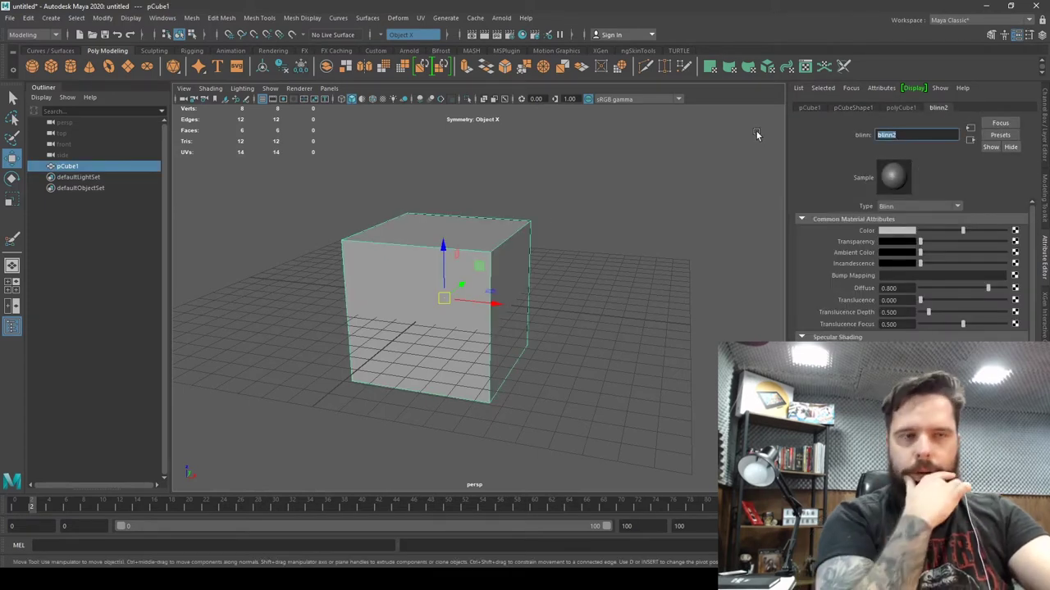
key("Caps_Lock")
type("M")
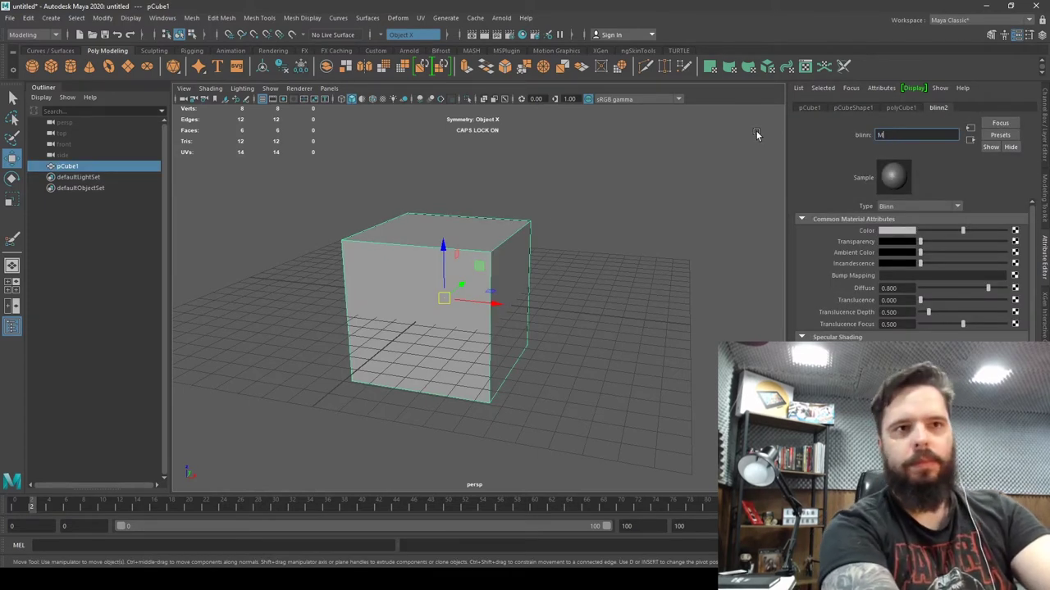
type("AT_")
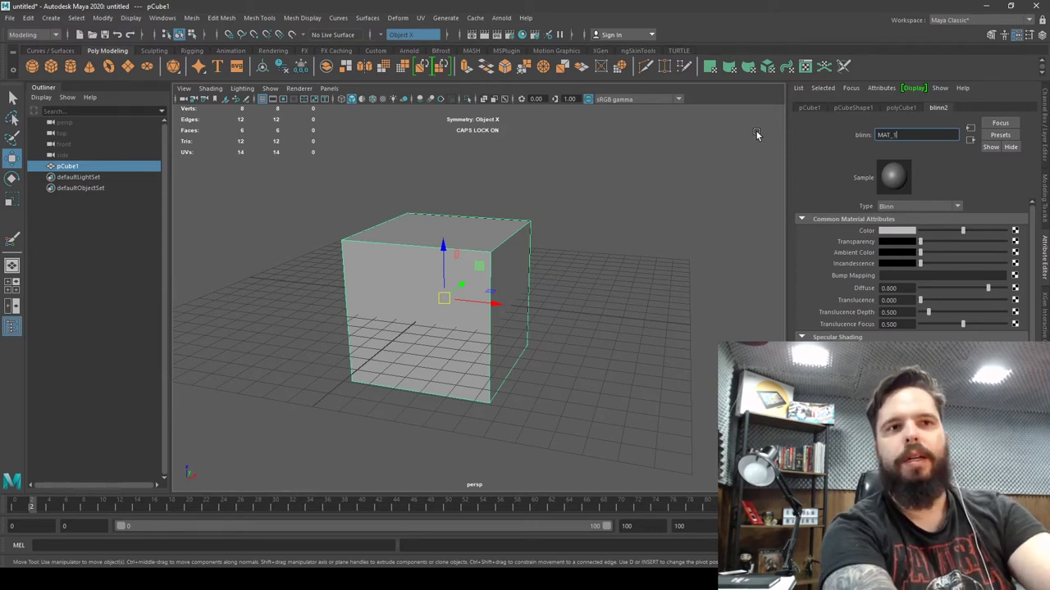
key("Caps_Lock")
type("1")
key("Return")
left_click(541, 227)
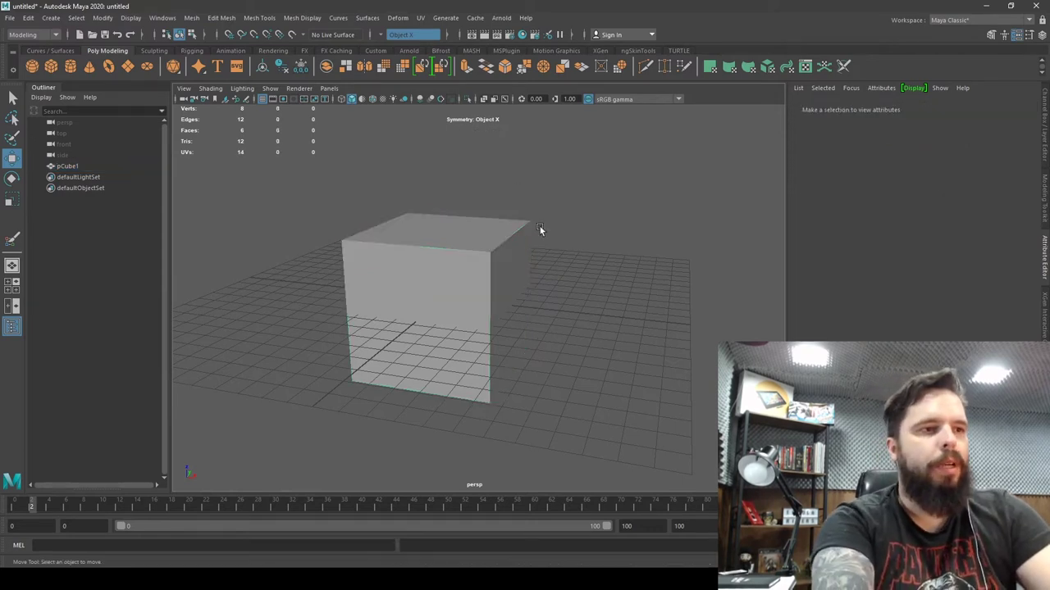
left_click(382, 232)
left_click(11, 18)
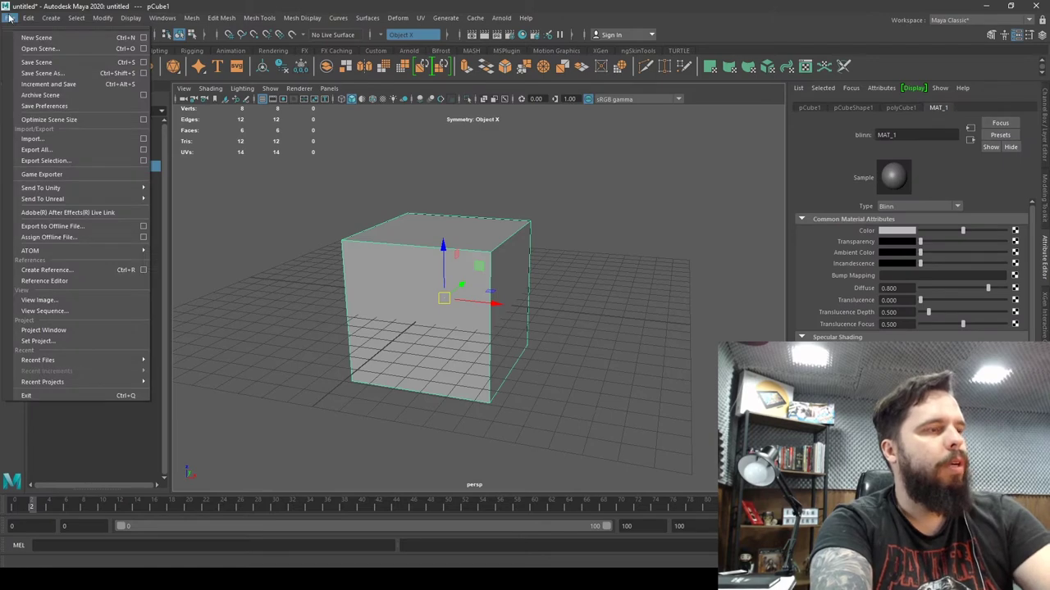
left_click(387, 6)
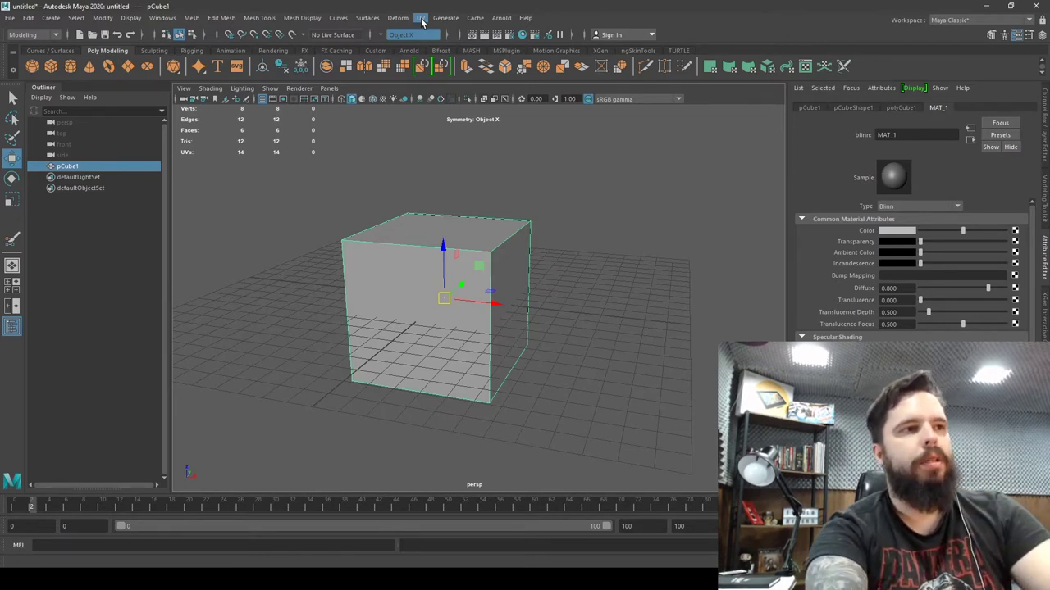
left_click(422, 18)
left_click(445, 38)
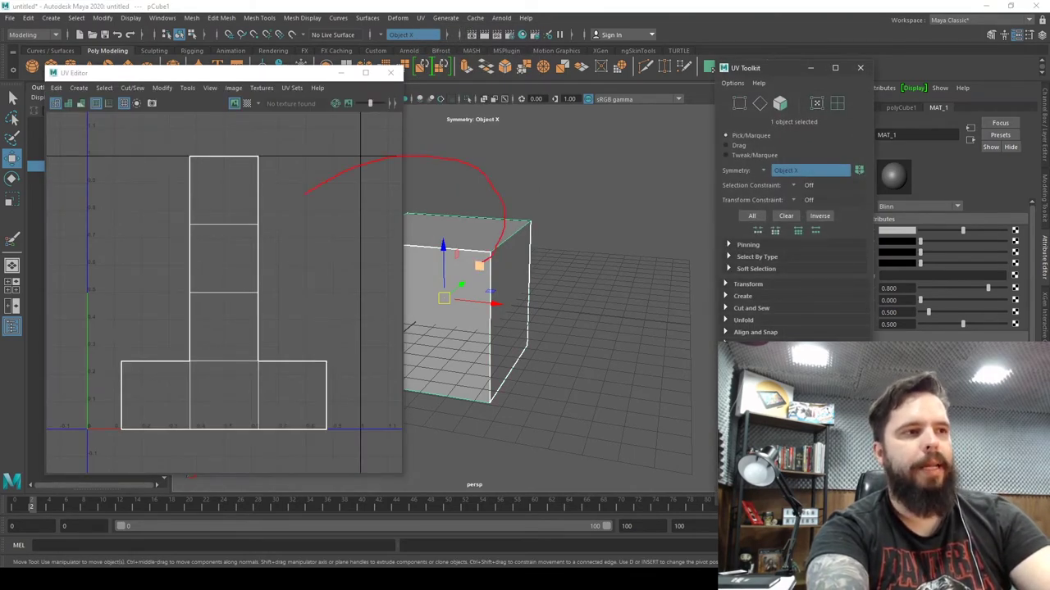
left_click_drag(74, 145, 367, 433)
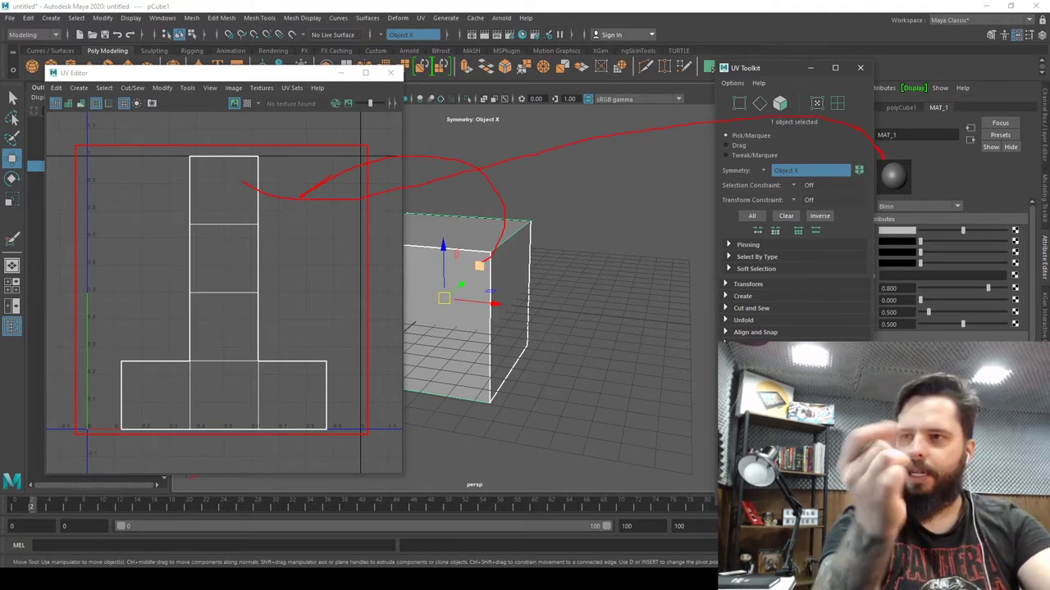
key("Escape")
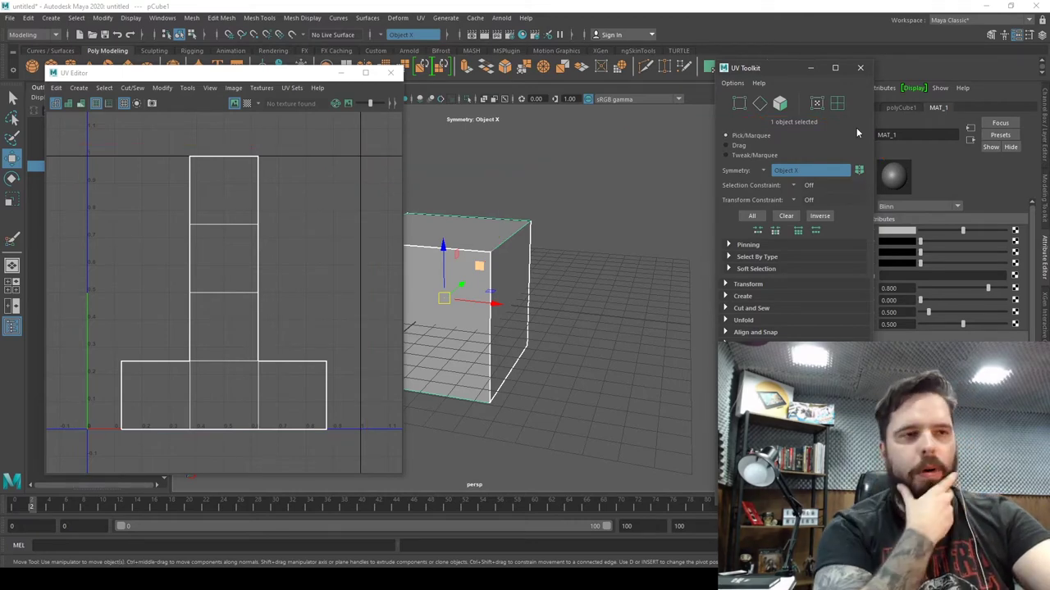
left_click(393, 74)
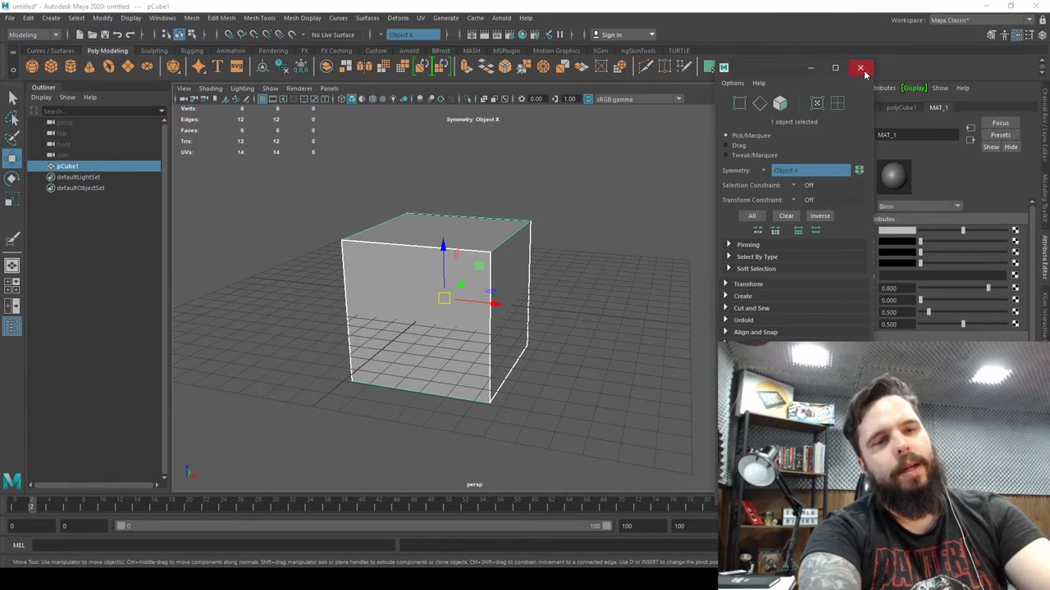
left_click(860, 67)
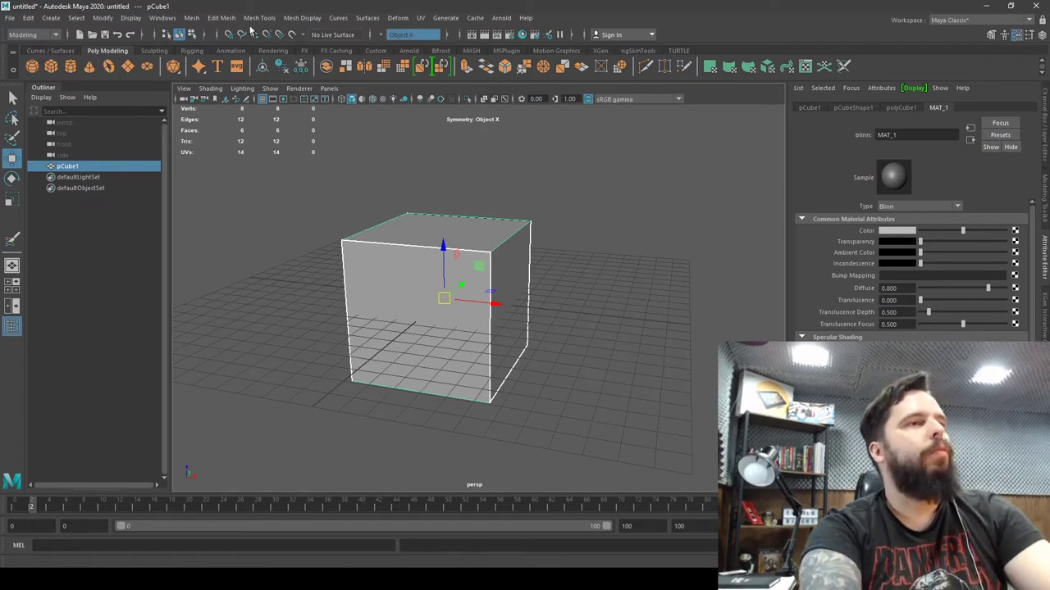
left_click(10, 20)
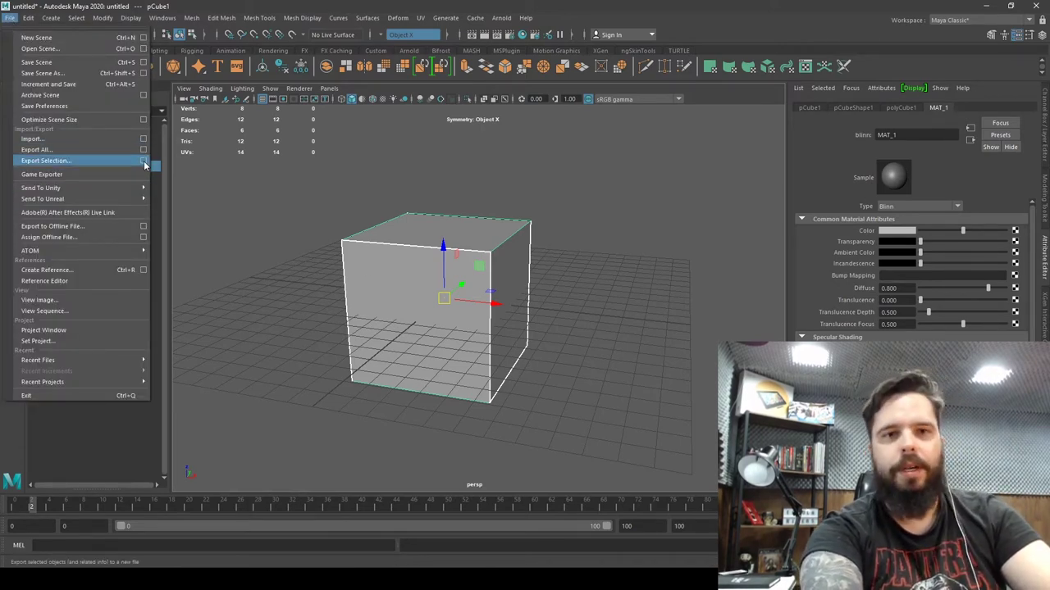
Export the selected cube as 1.fbx with Animation unchecked in the FBX options
left_click(144, 164)
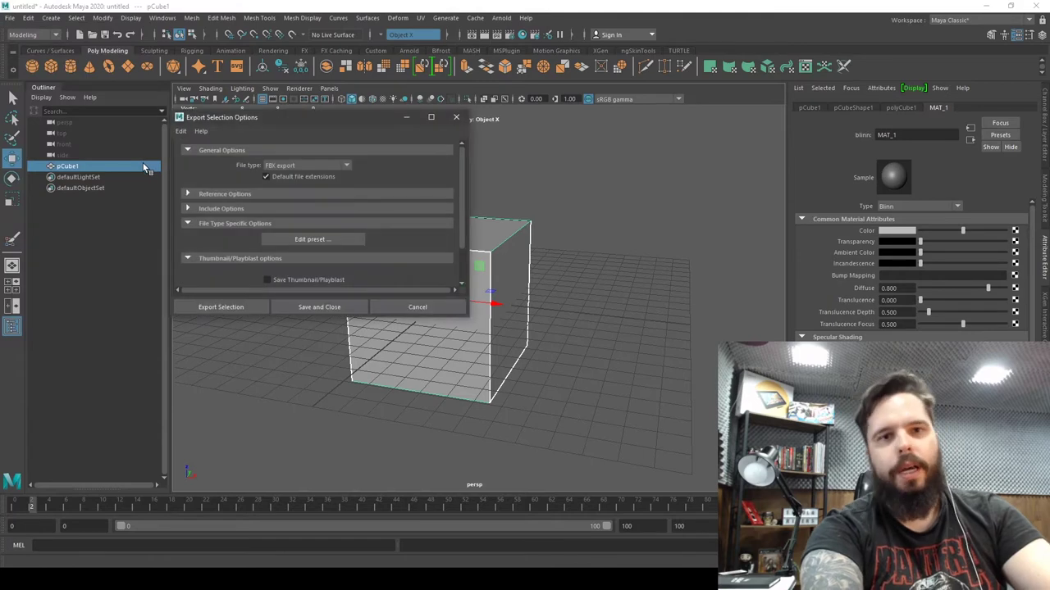
left_click(216, 310)
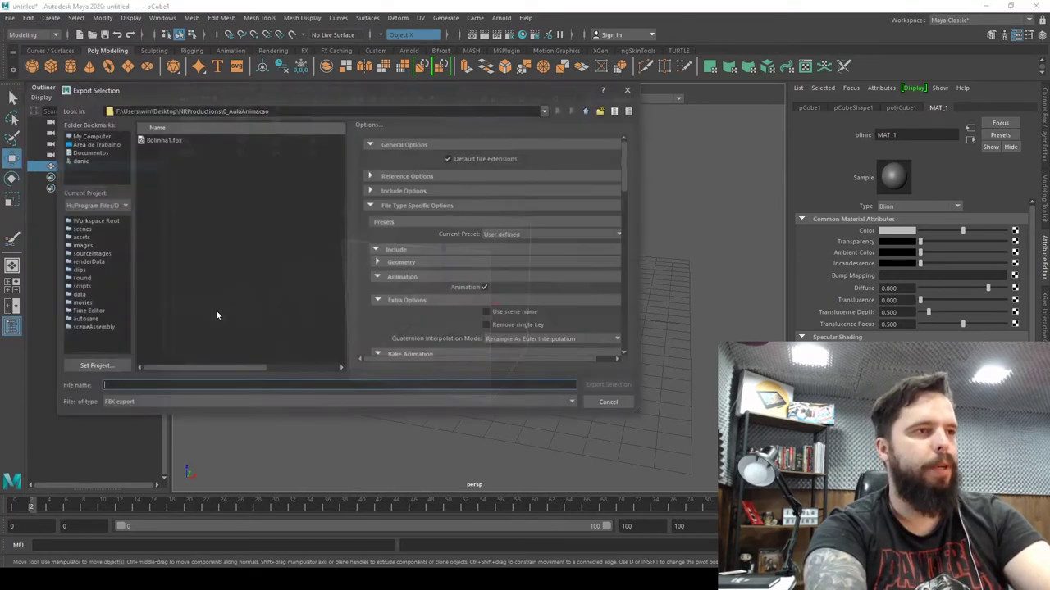
type("l")
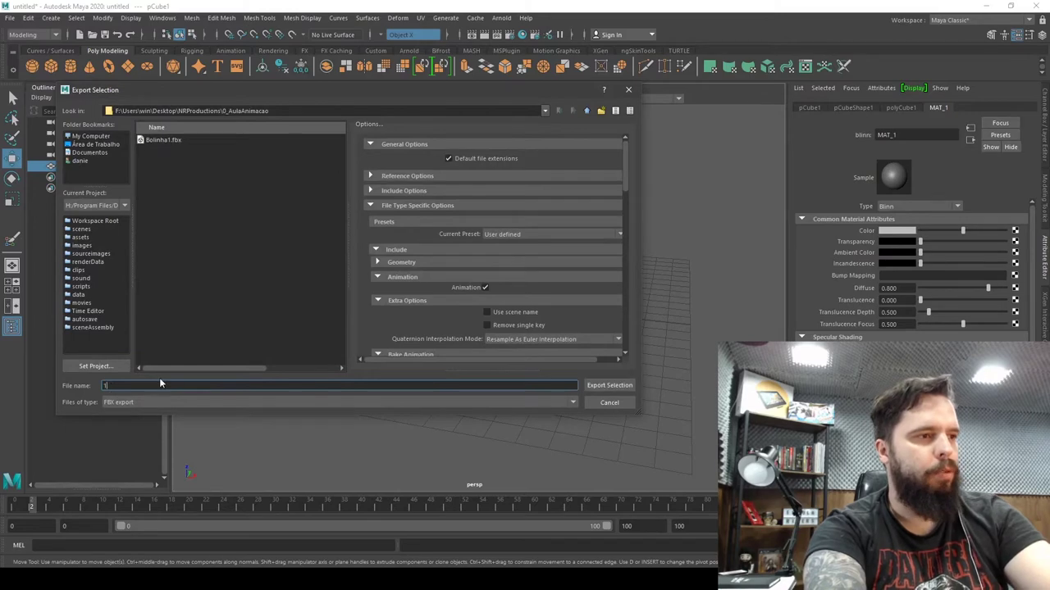
left_click(483, 288)
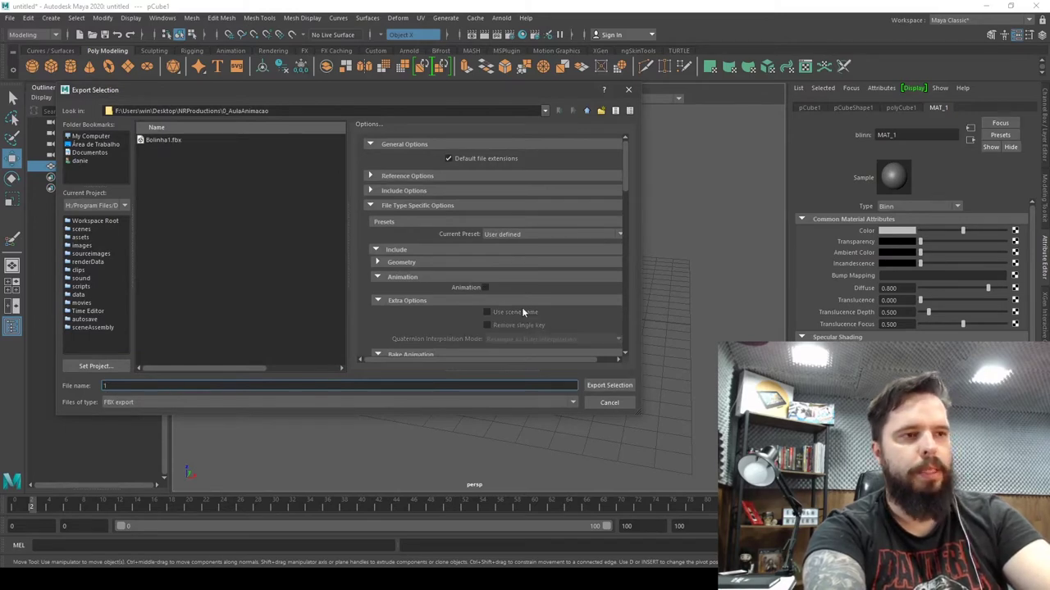
left_click(605, 385)
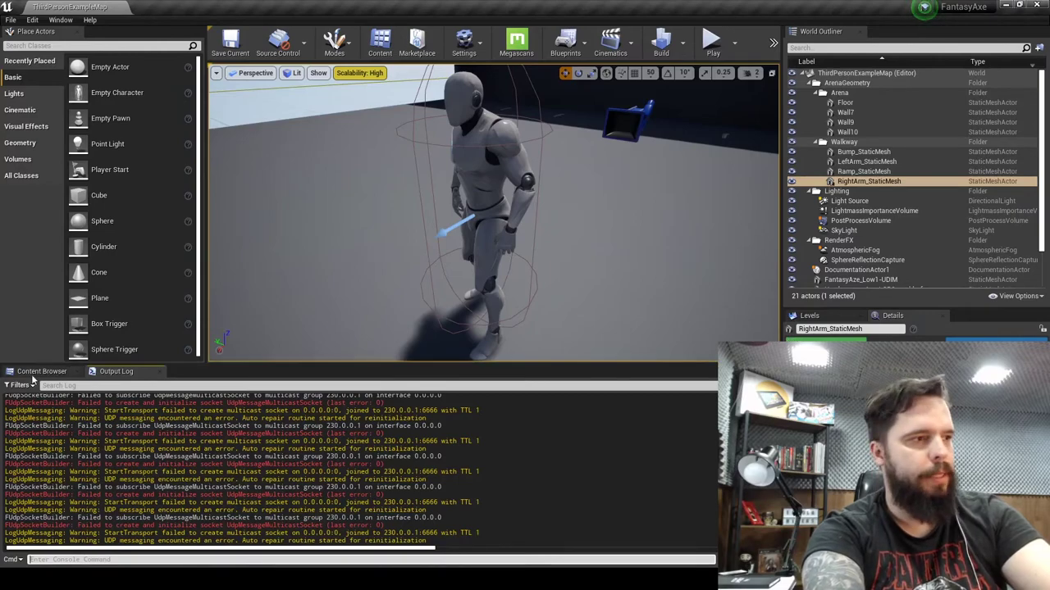
Import 1.fbx into the Content Browser with Import All, creating mesh 1 and MAT_1
left_click(41, 372)
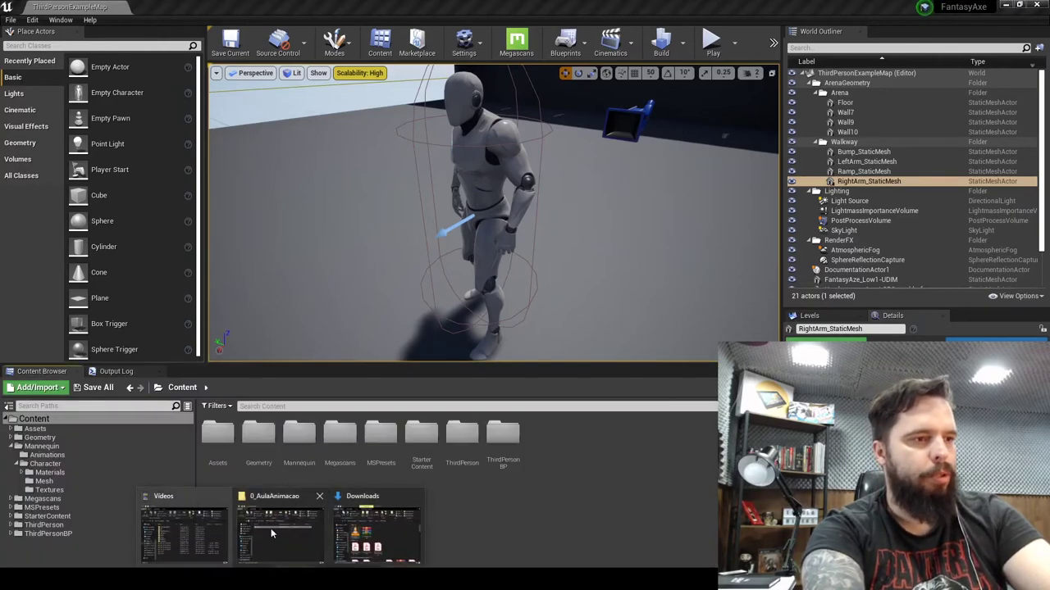
left_click(289, 542)
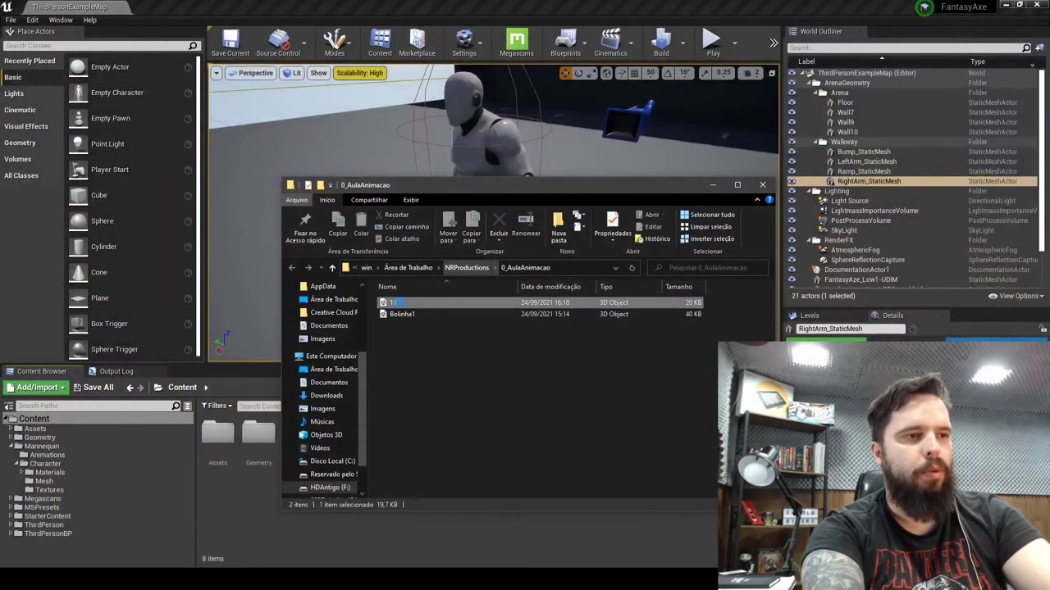
mouse_move(434, 303)
left_mouse_down()
mouse_move(570, 558)
mouse_move(574, 548)
left_mouse_up()
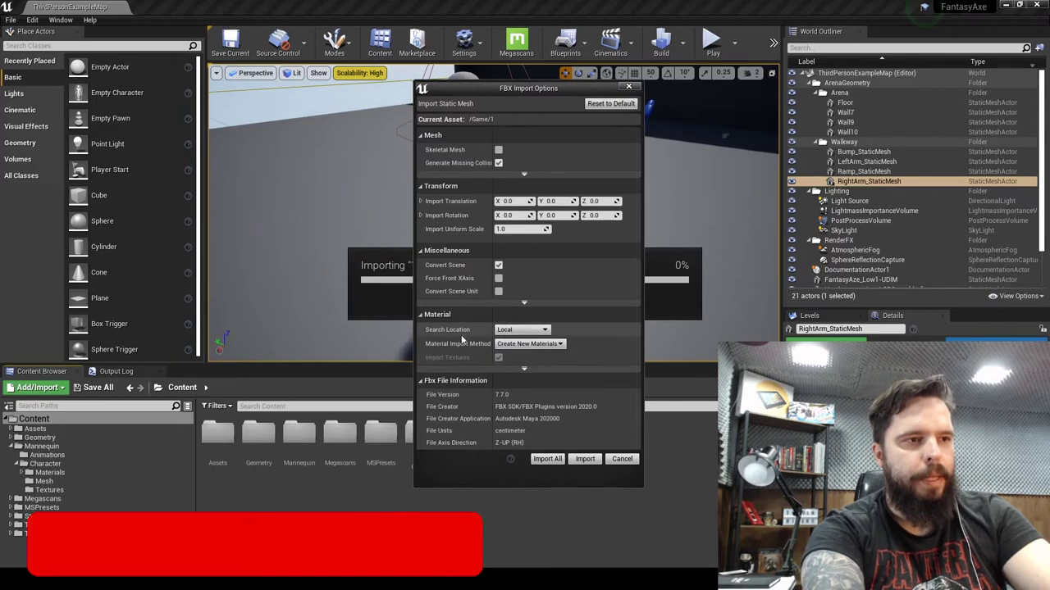
left_click(548, 459)
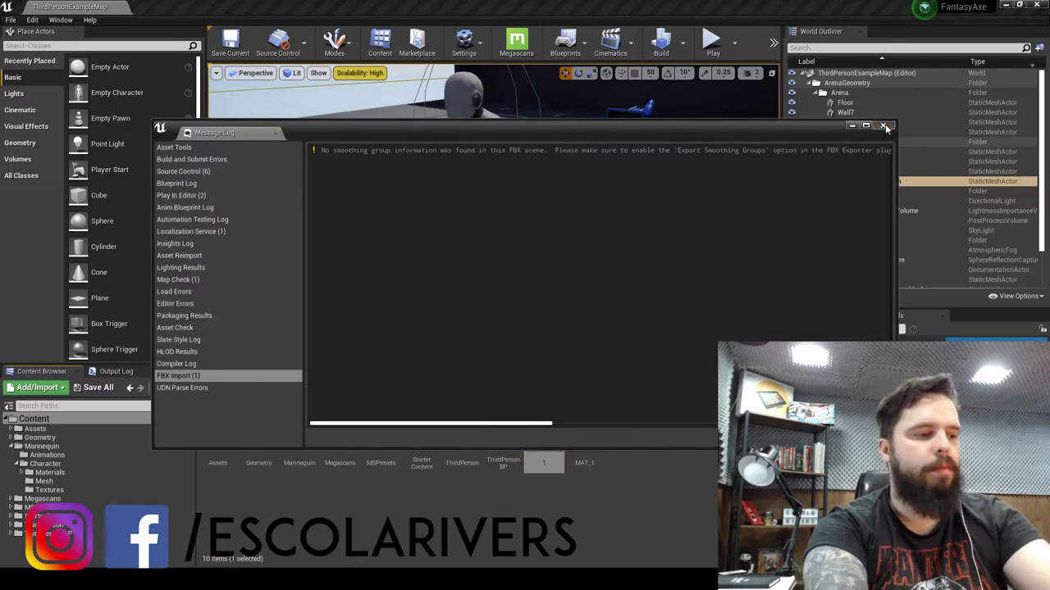
left_click(884, 127)
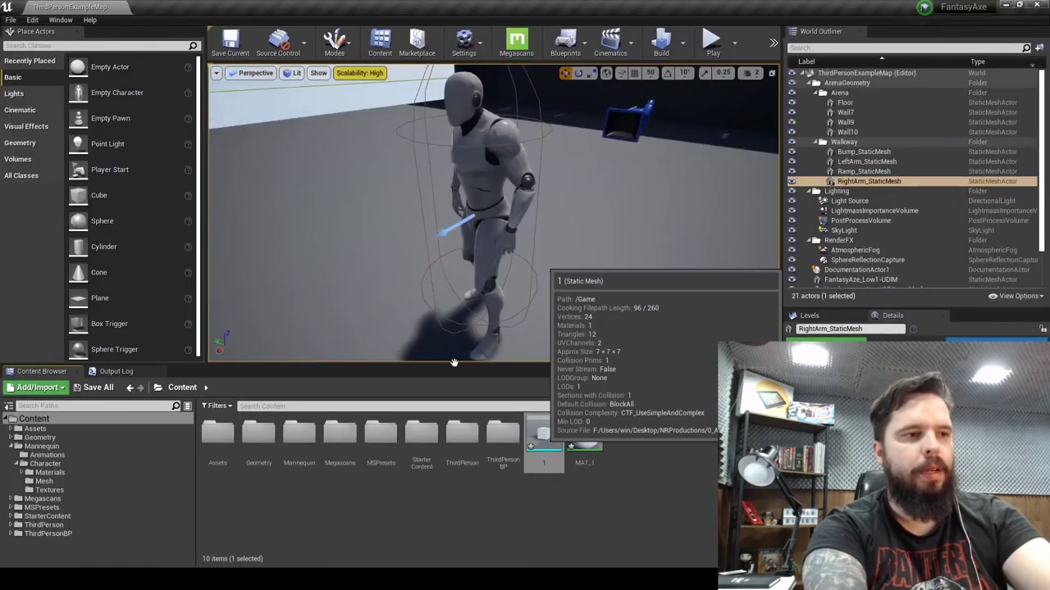
Maximise the Unreal editor again and place asset 1 in the level beside the mannequin
key("super+Down")
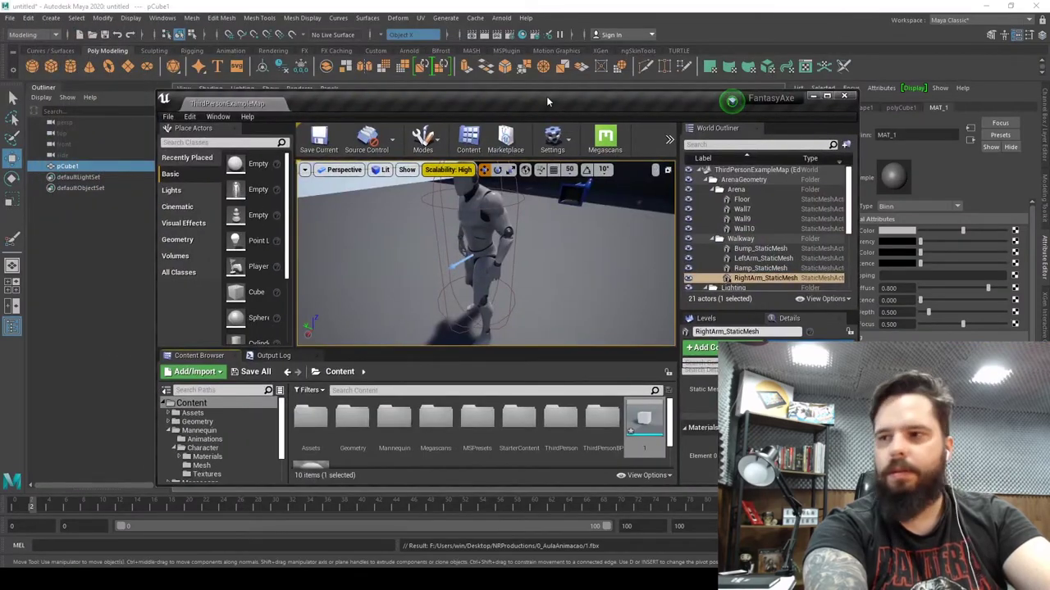
double_click(548, 102)
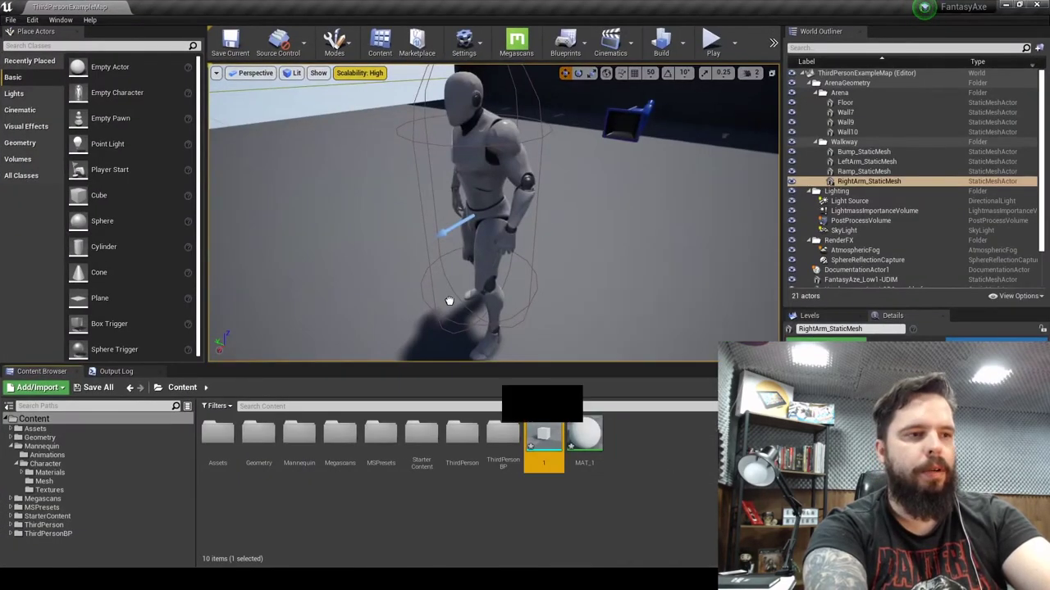
left_click_drag(449, 301, 347, 257)
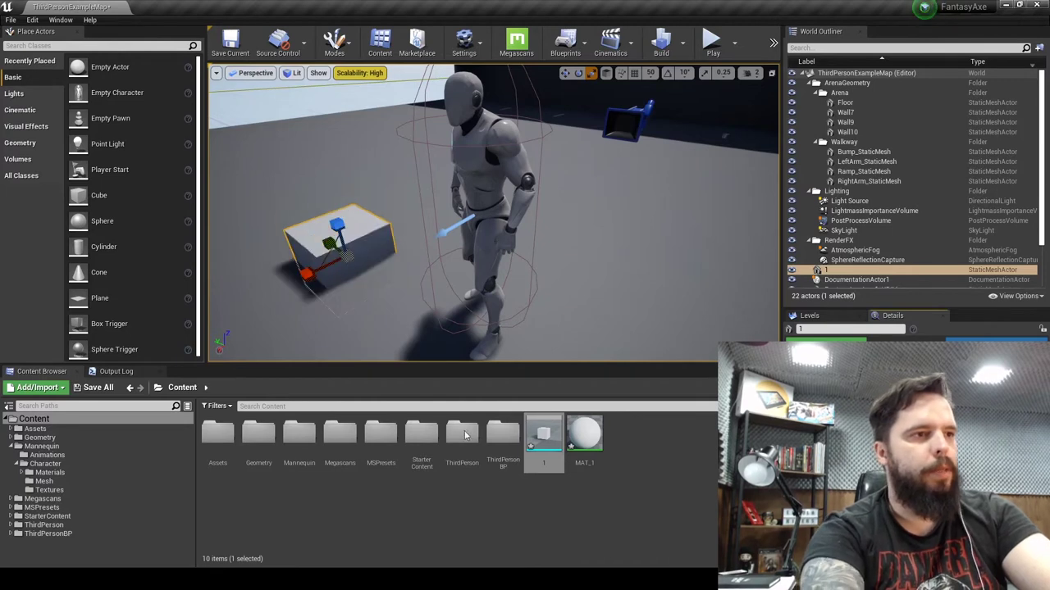
Focus on the placed cube and lift it up off the floor
key("f")
left_click_drag(446, 190, 438, 113)
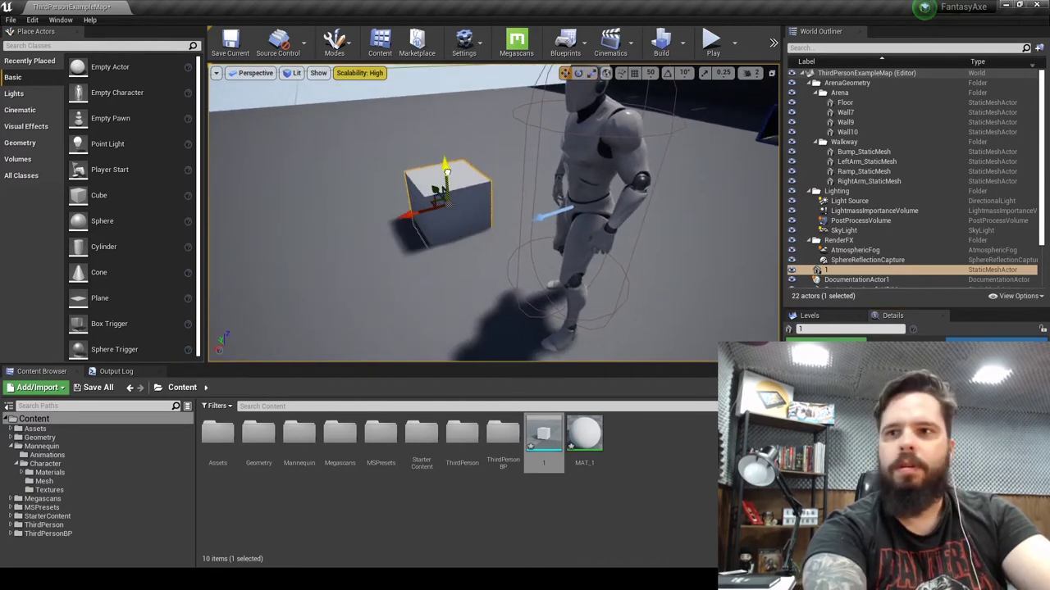
right_click_drag(443, 148, 393, 164)
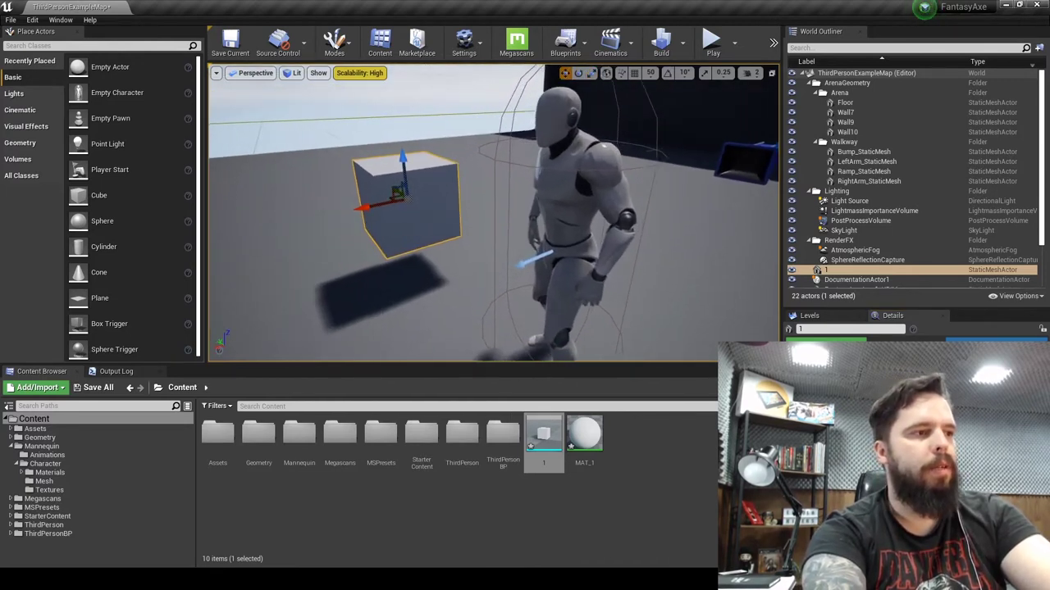
Run 'stat scenerendering' in the Output Log console to show scene-rendering stats
left_click(116, 371)
left_click(56, 559)
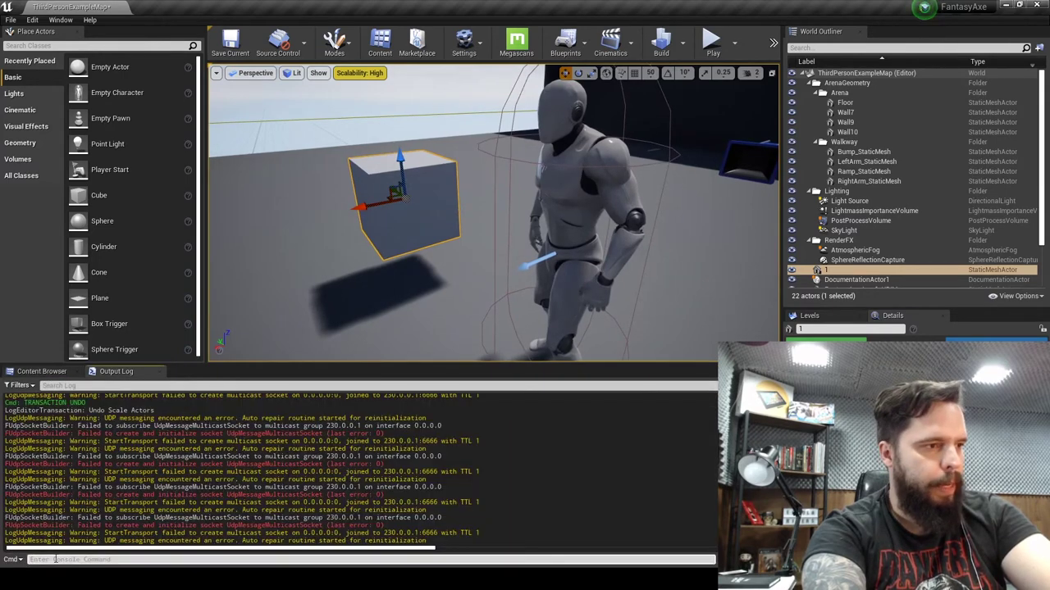
type("sta")
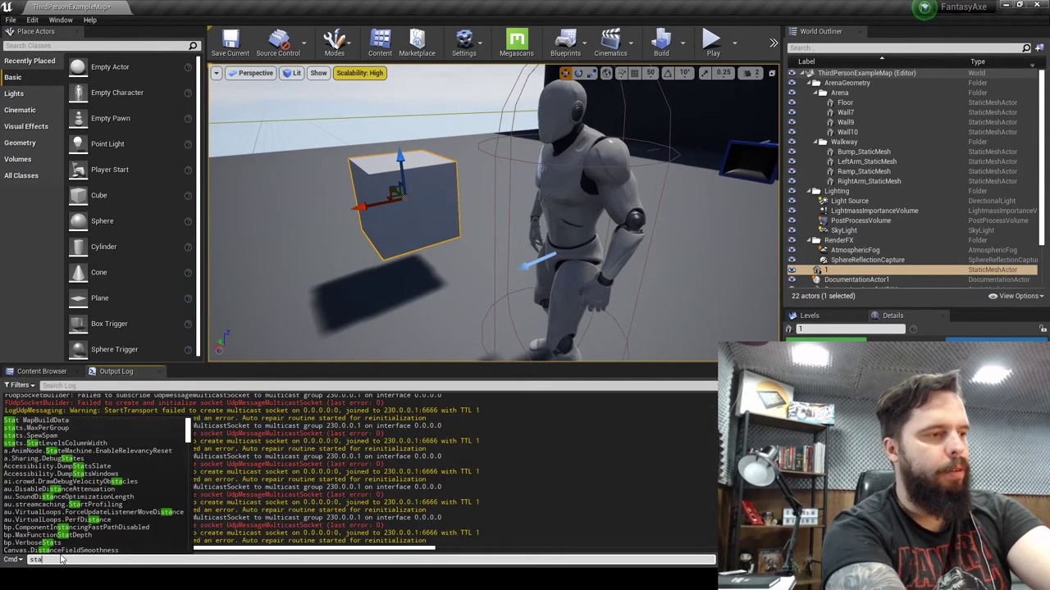
type("t ")
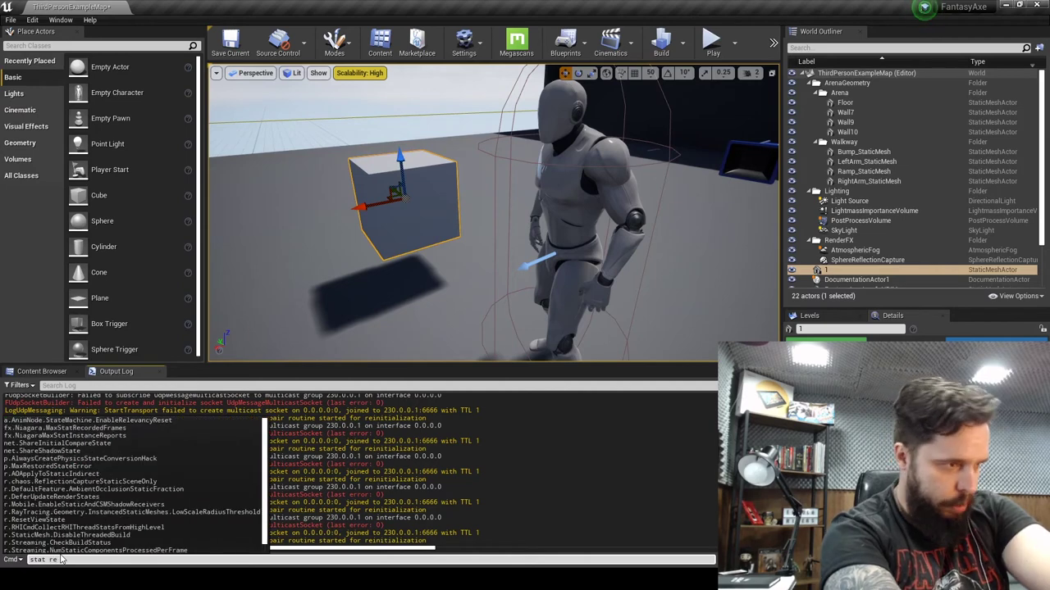
type("scenerendering")
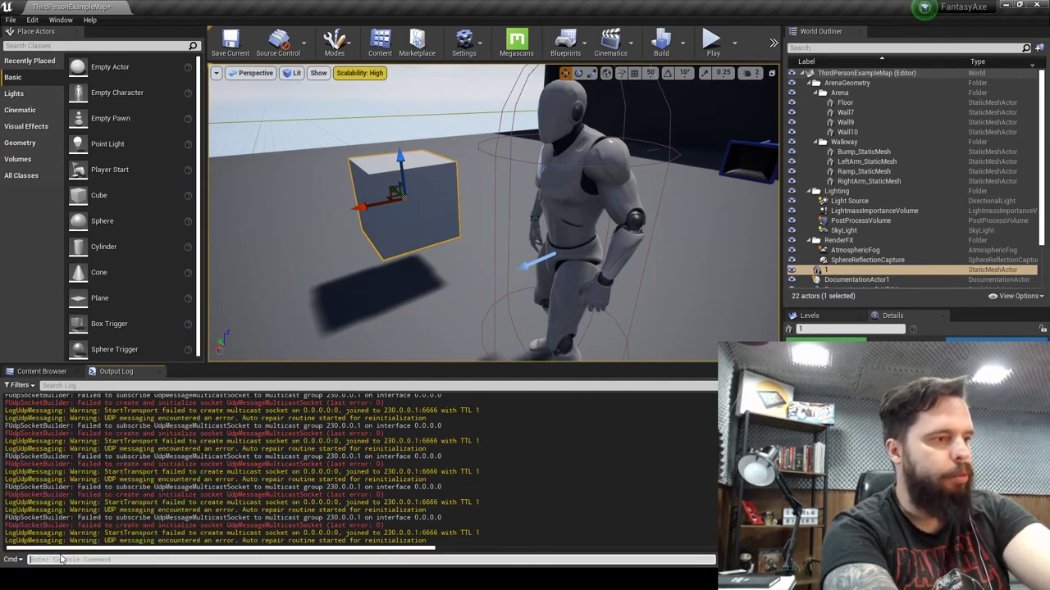
key("Return")
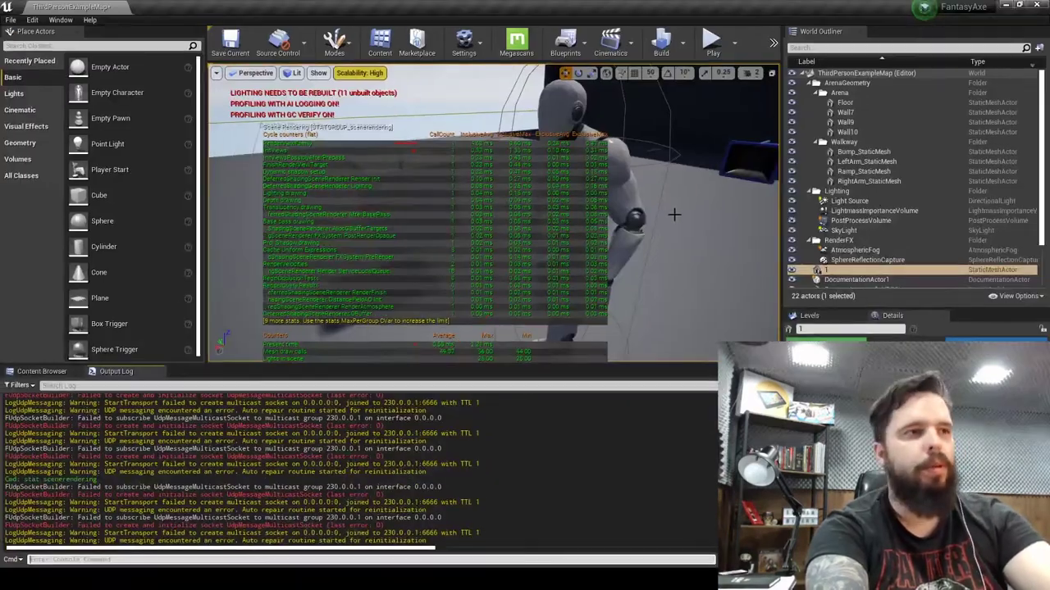
Delete the placed cube actor from the level, leaving 21 actors
right_click_drag(673, 214, 242, 182)
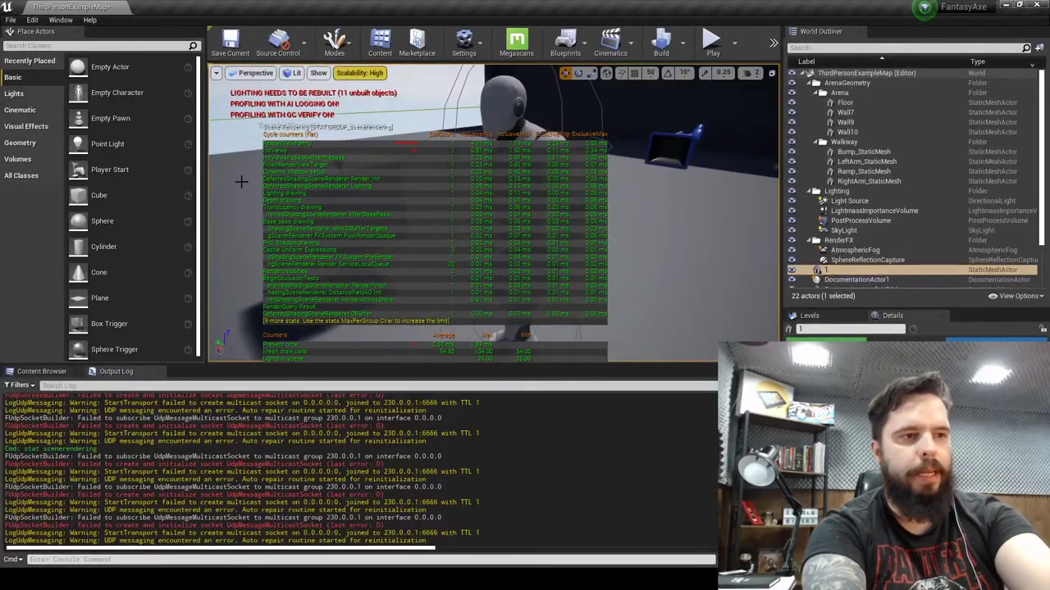
key("Delete")
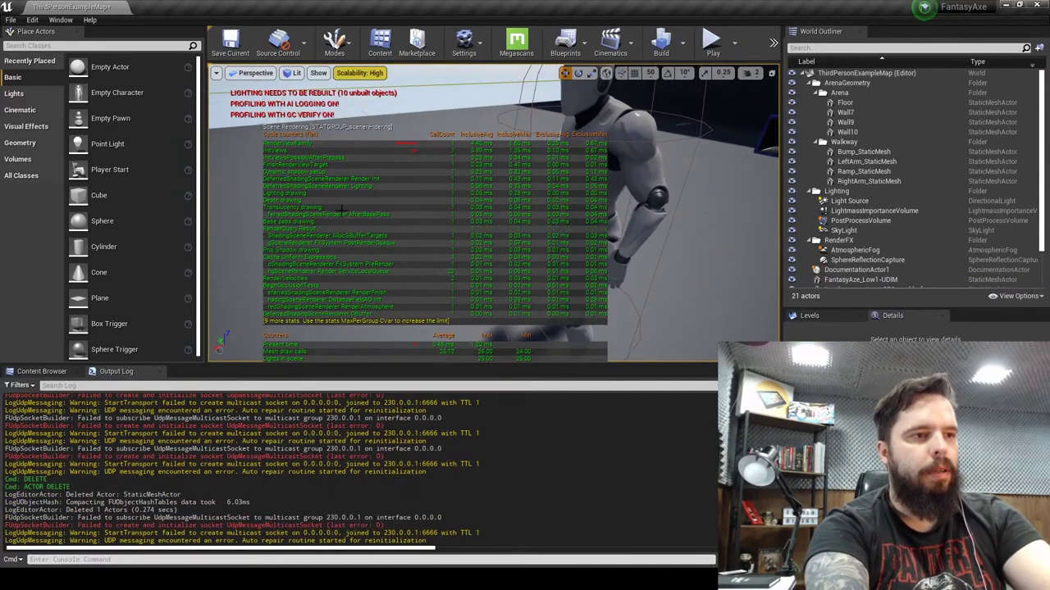
right_click_drag(426, 328, 461, 374)
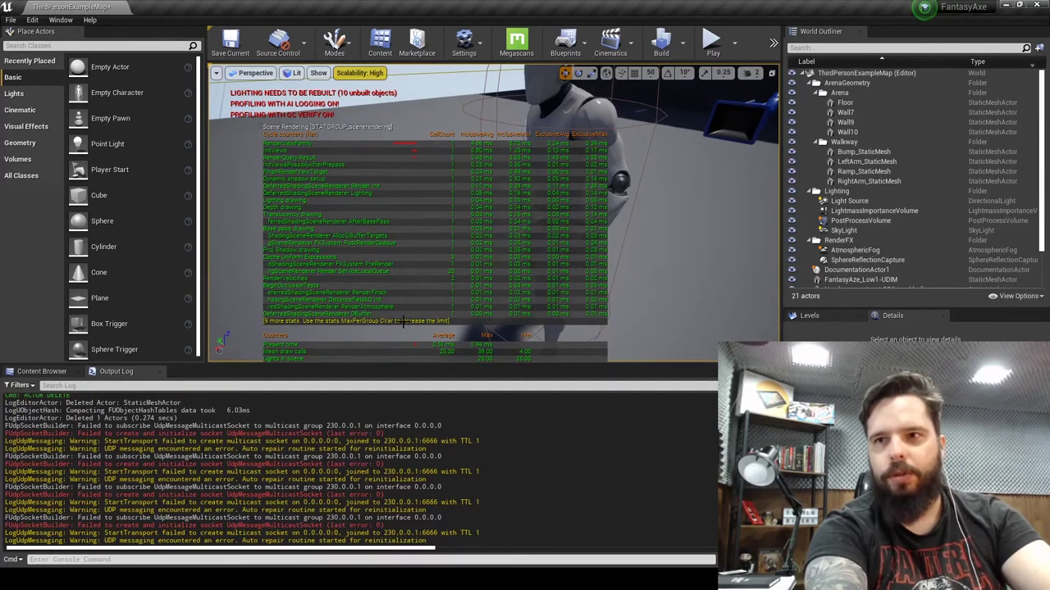
left_click(42, 371)
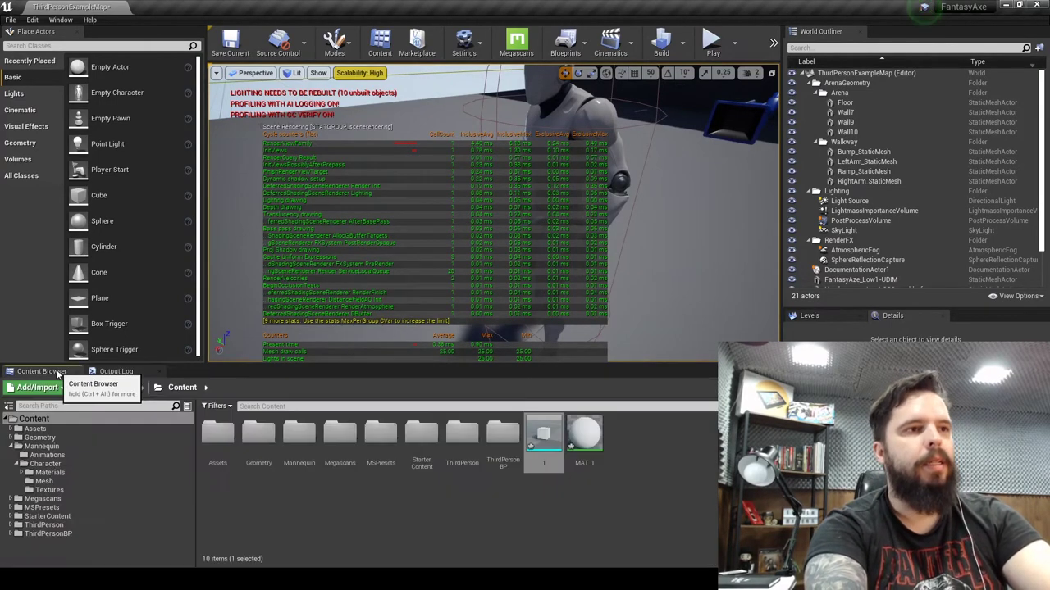
Play the level in the editor briefly, then stop the session with Esc
left_click(710, 39)
left_click(664, 171)
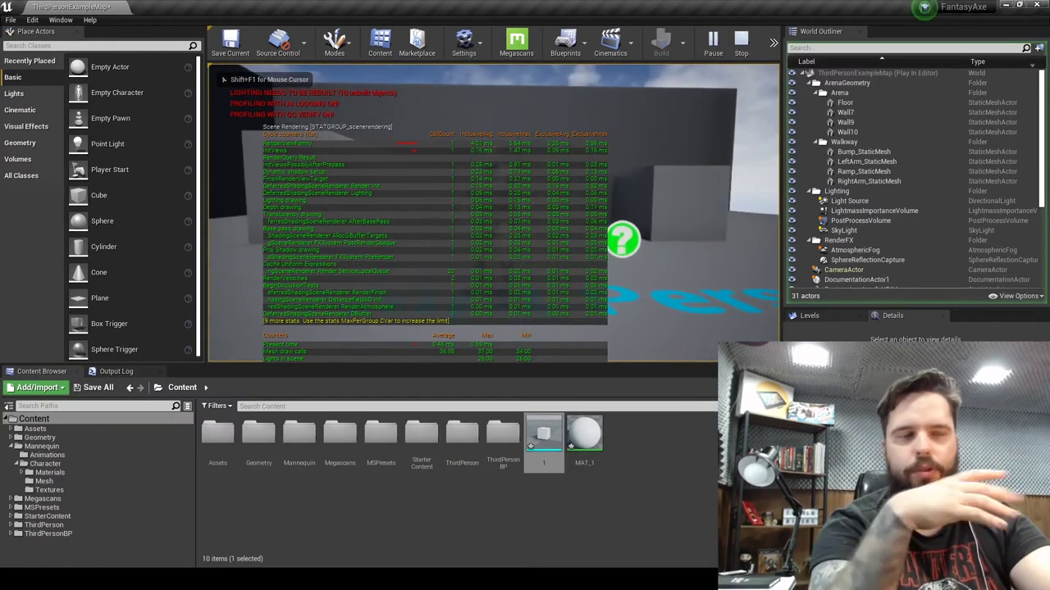
key("Escape")
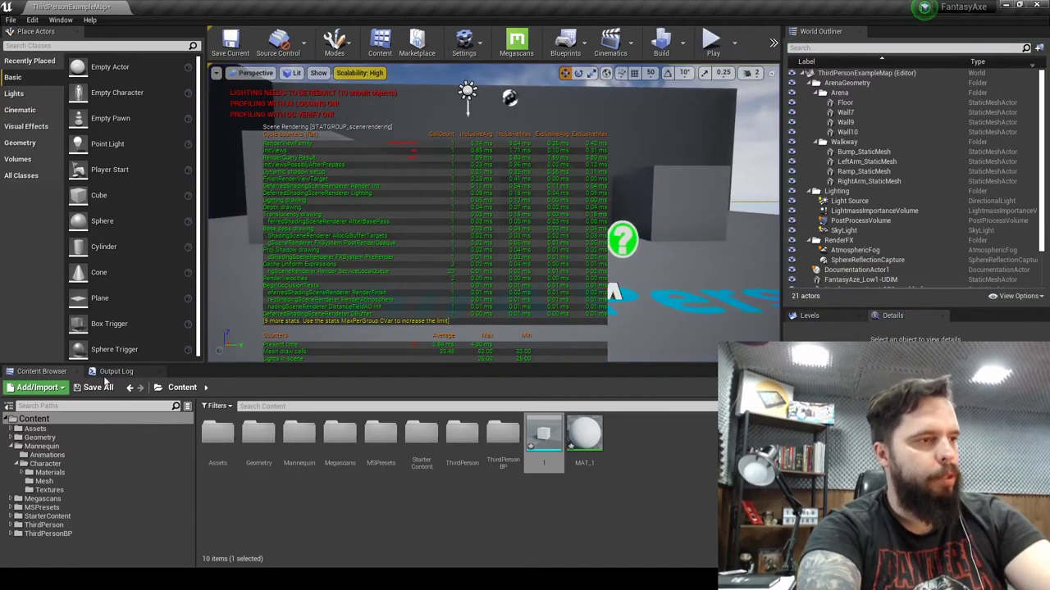
Run 'stat scenerendering' again to hide the stats, then fly to the character
left_click(116, 371)
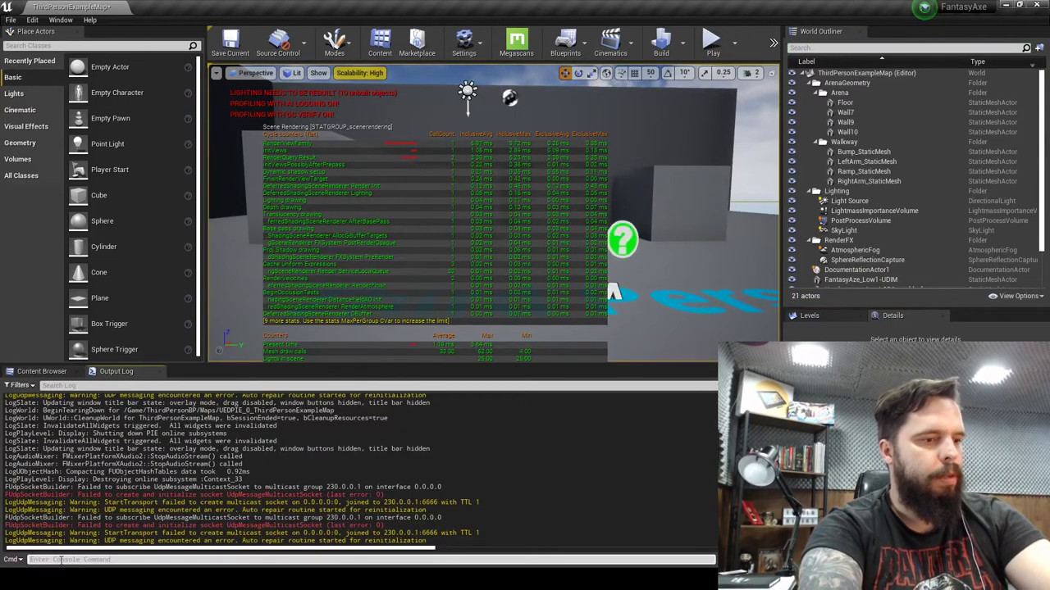
type("stat scenerendering")
key("Return")
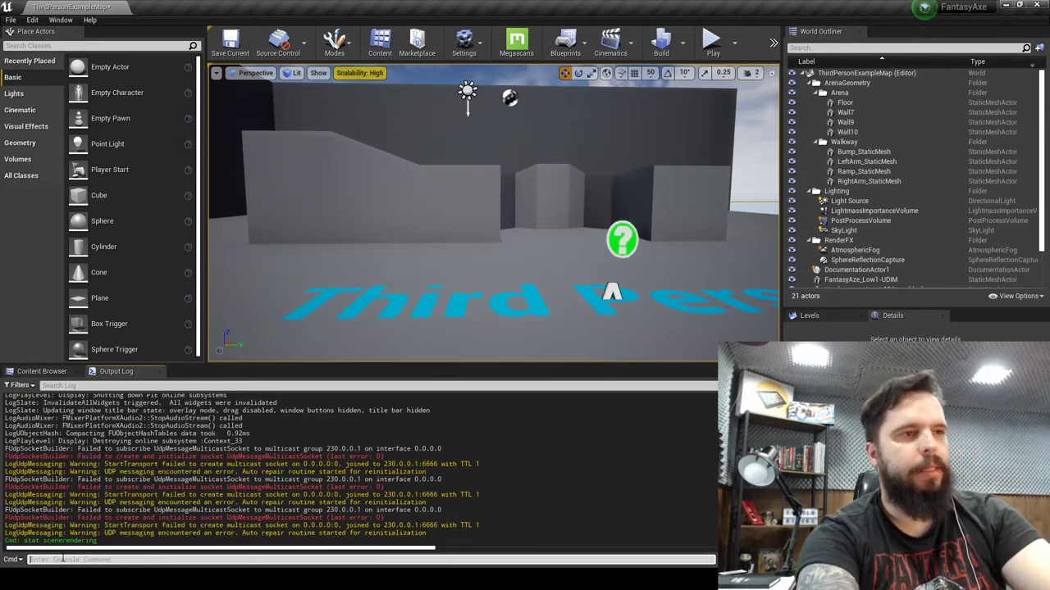
right_click_drag(210, 304, 210, 304)
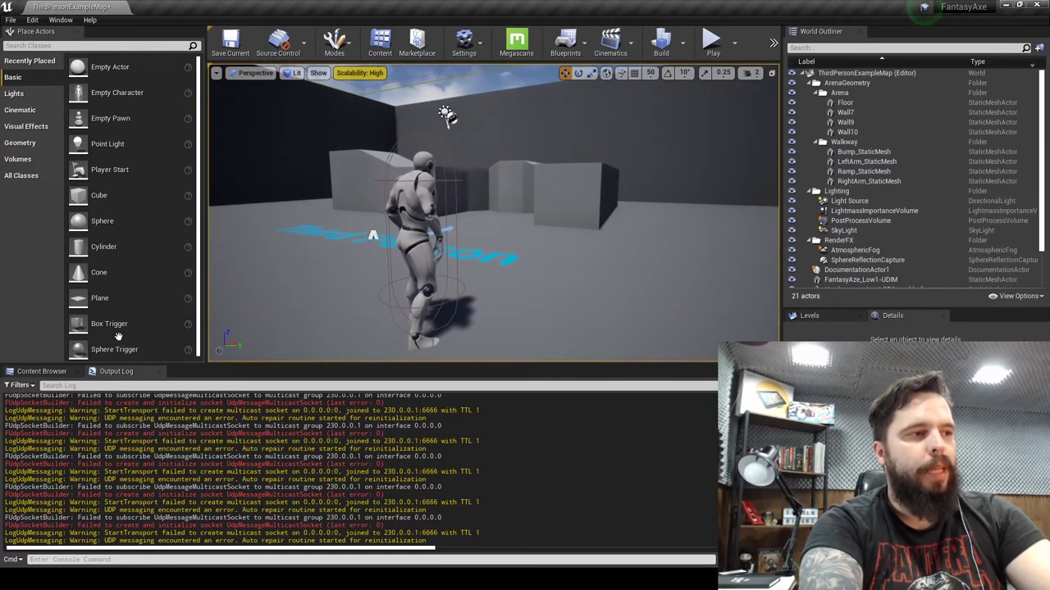
Switch the bottom panel back to the Content Browser
left_click(41, 371)
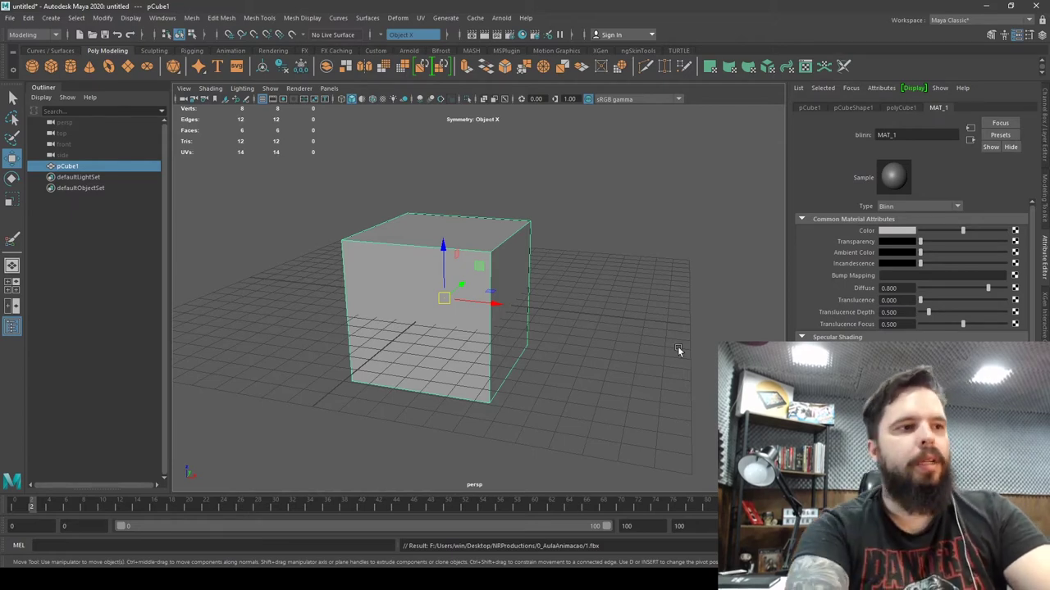
Raise pCube1 above the grid and frame the view around it
scroll(483, 212, "up", 3)
scroll(468, 227, "up", 1)
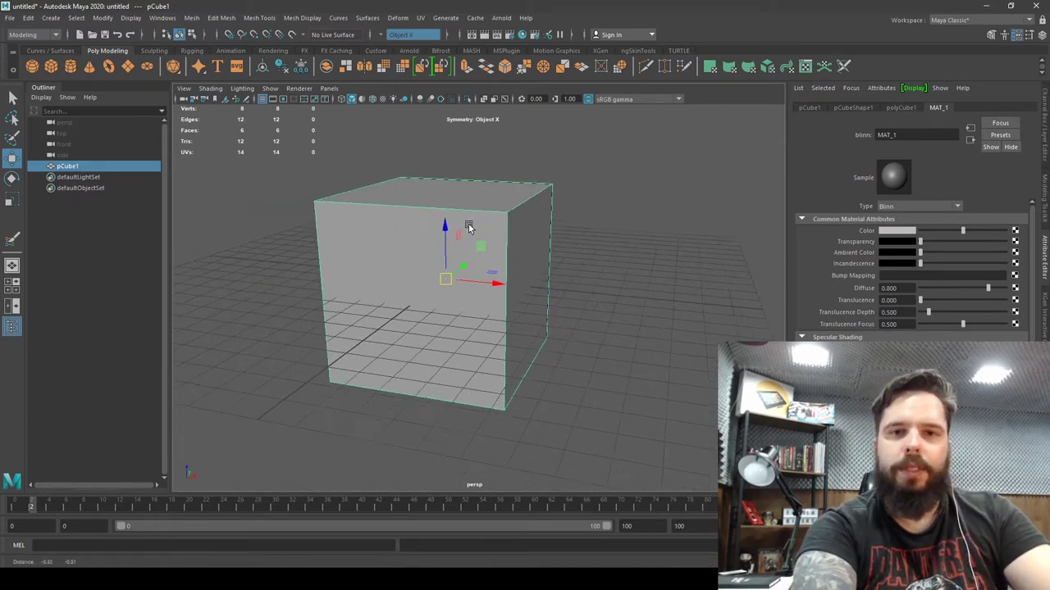
left_click_drag(443, 231, 467, 133)
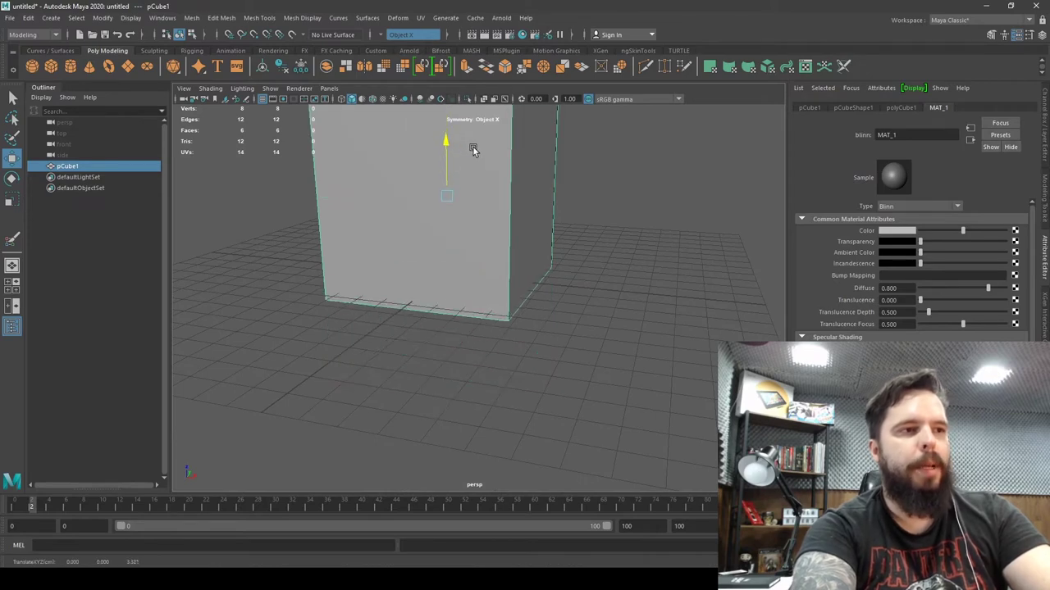
key("f")
left_click_drag(547, 369, 492, 370, "alt")
scroll(476, 227, "up", 2)
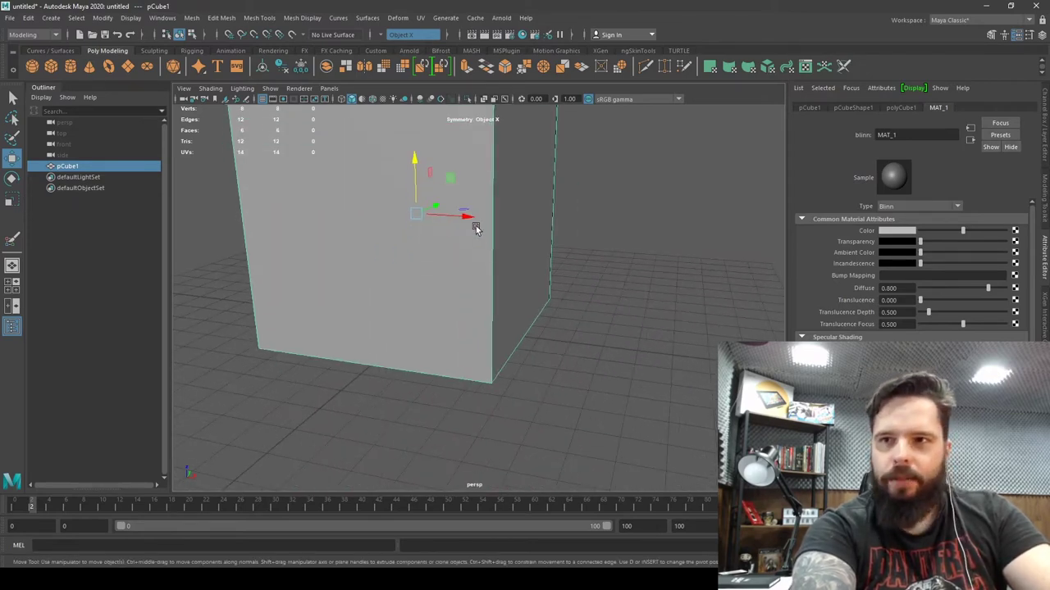
left_click_drag(476, 227, 498, 319, "alt")
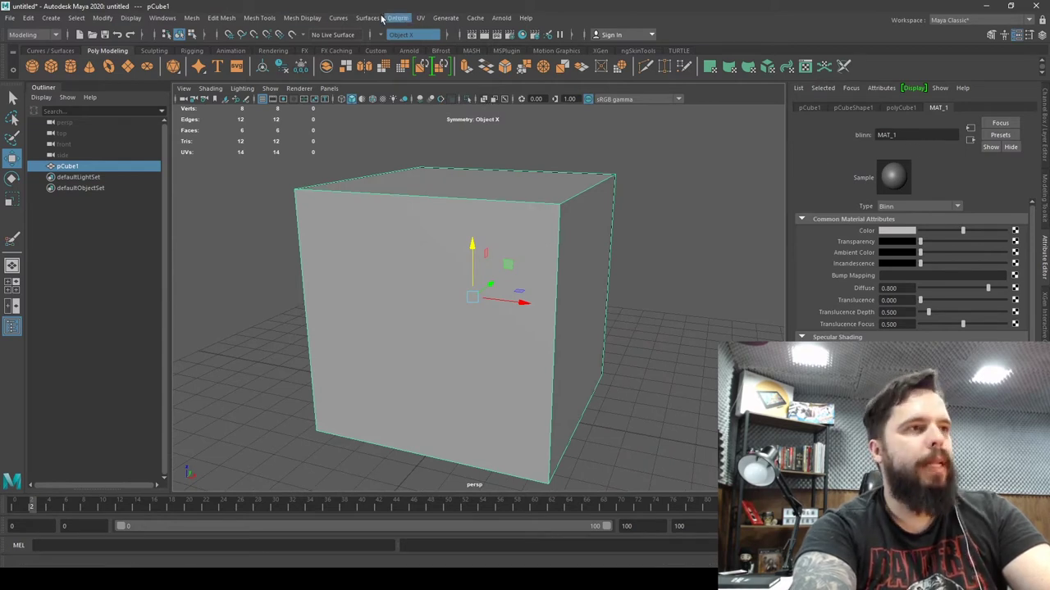
Start the Paint Vertex Color Tool with red and paint the cube's front face
left_click(302, 18)
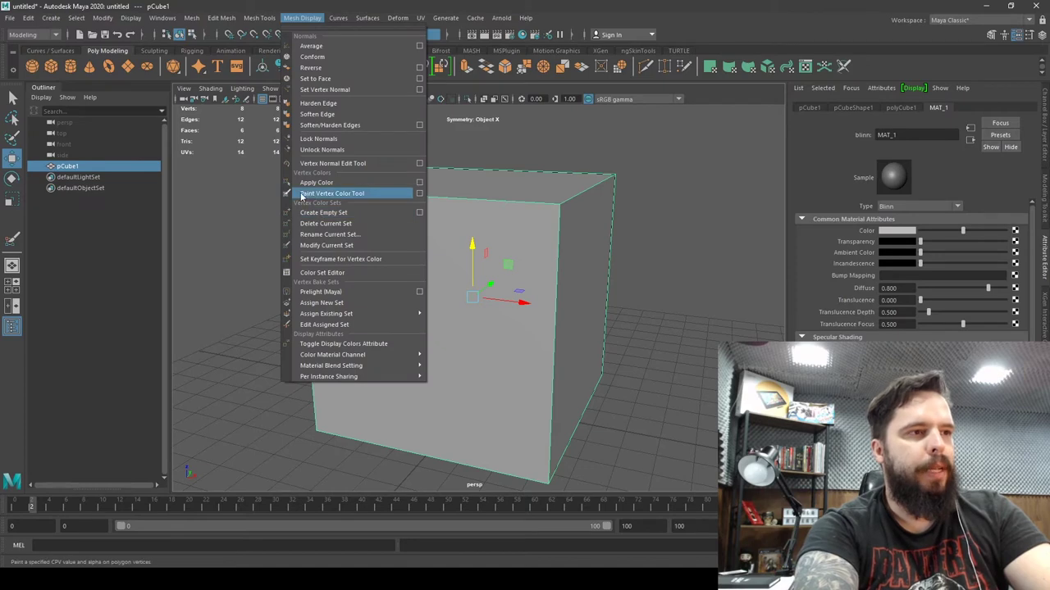
left_click(420, 194)
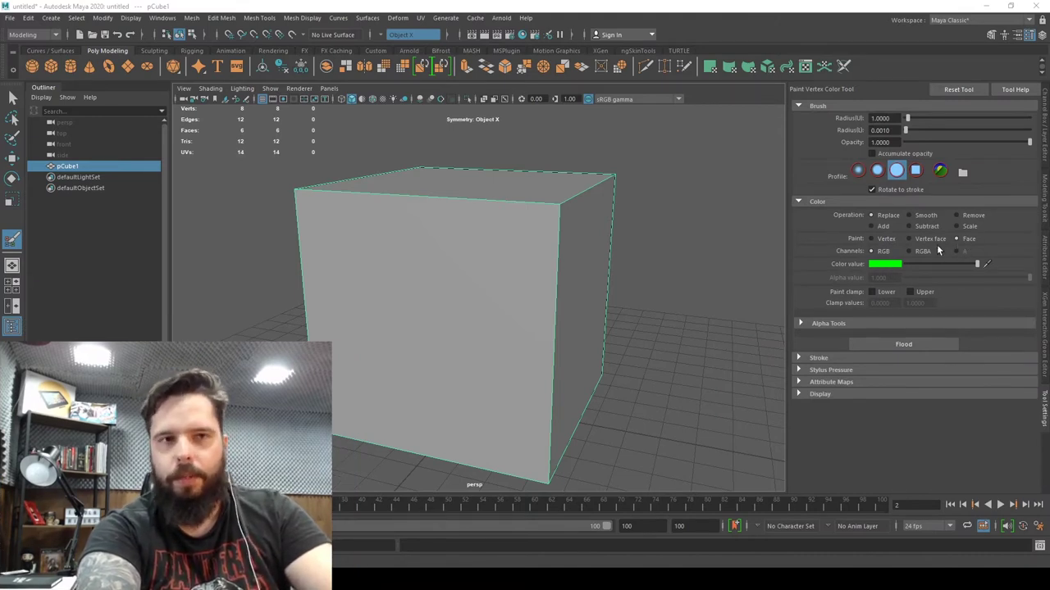
left_click(885, 264)
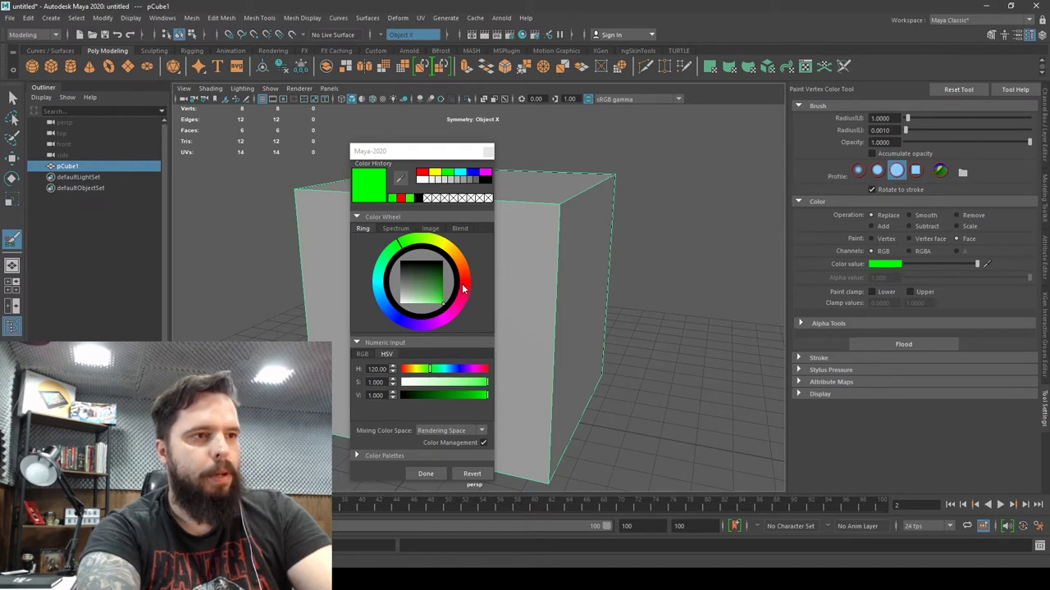
left_click_drag(464, 289, 486, 304)
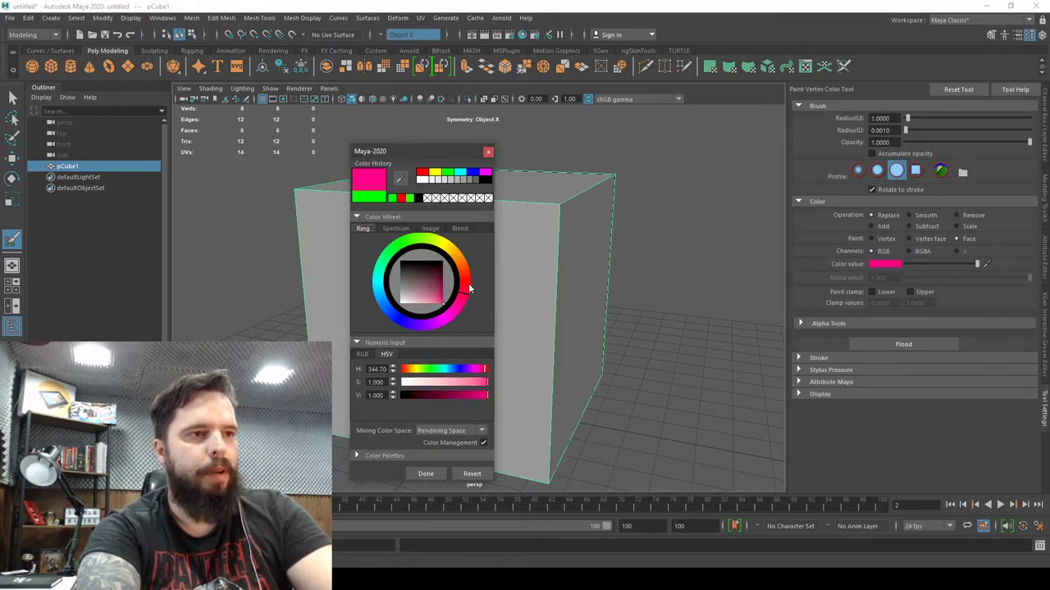
left_click(468, 285)
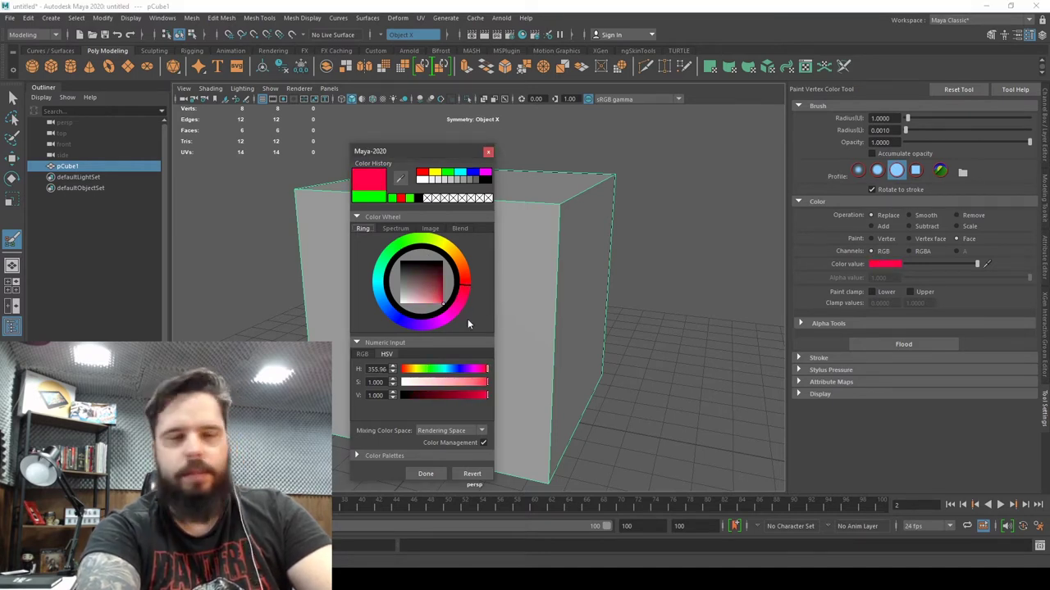
left_click(424, 473)
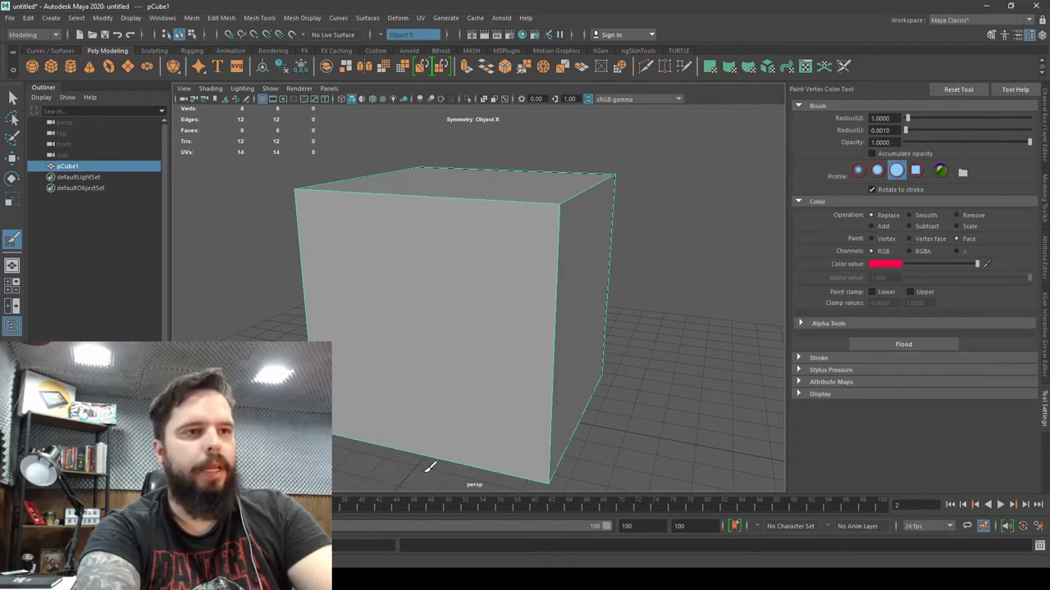
left_click(479, 320)
Switch the paint colour to green and paint the remaining side and bottom faces
left_click_drag(505, 293, 514, 293, "alt")
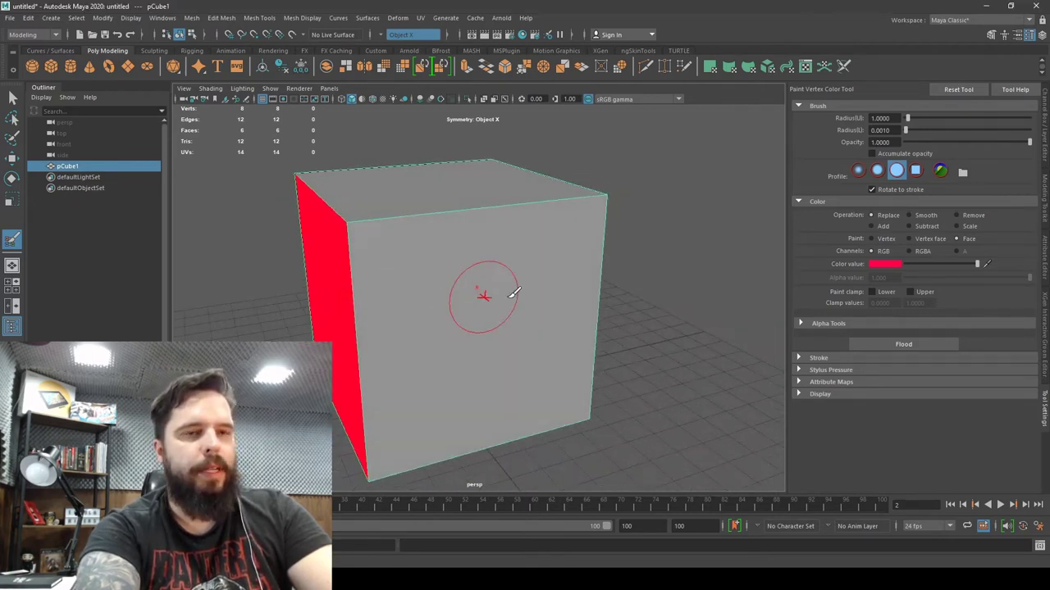
left_click(896, 267)
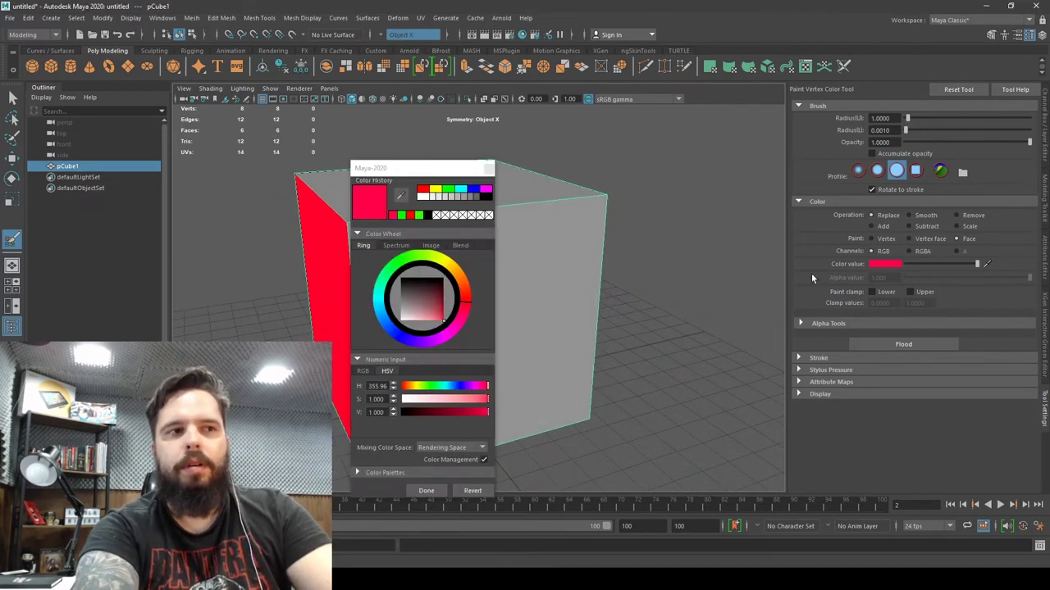
left_click(409, 259)
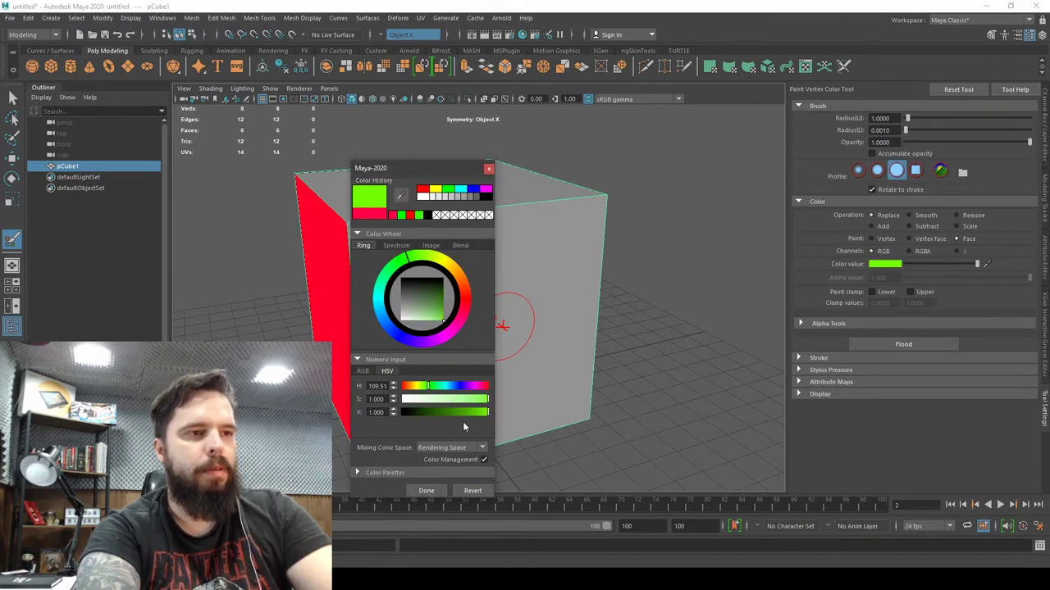
left_click(427, 490)
left_click(498, 306)
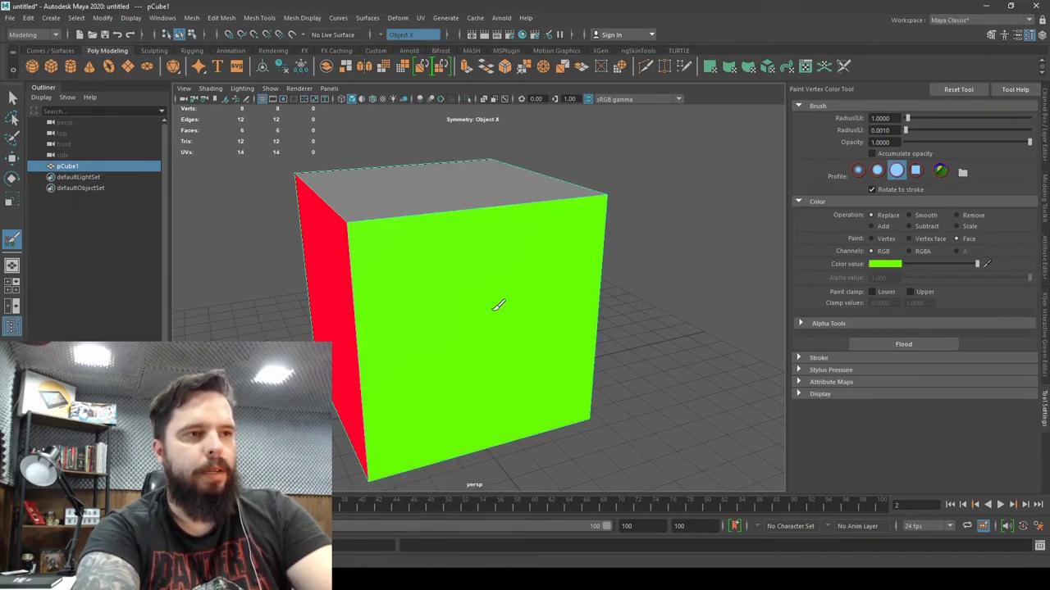
left_click_drag(607, 257, 749, 264, "alt")
mouse_move(566, 238)
left_mouse_down("alt")
mouse_move(407, 268)
mouse_move(497, 293)
left_mouse_up("alt")
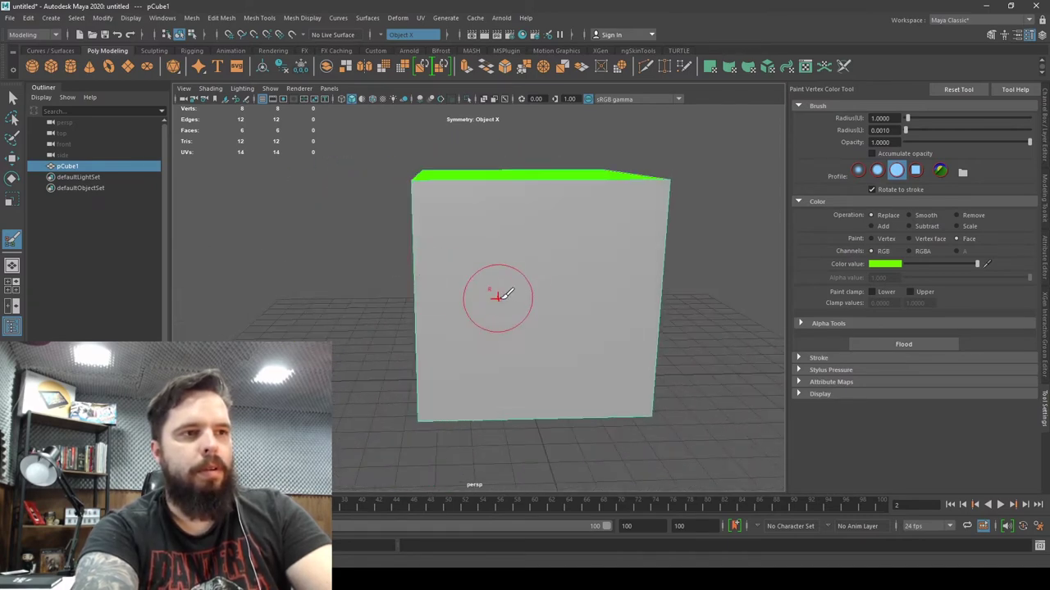
left_click(563, 276)
left_click_drag(563, 276, 473, 351, "alt")
left_click(545, 325)
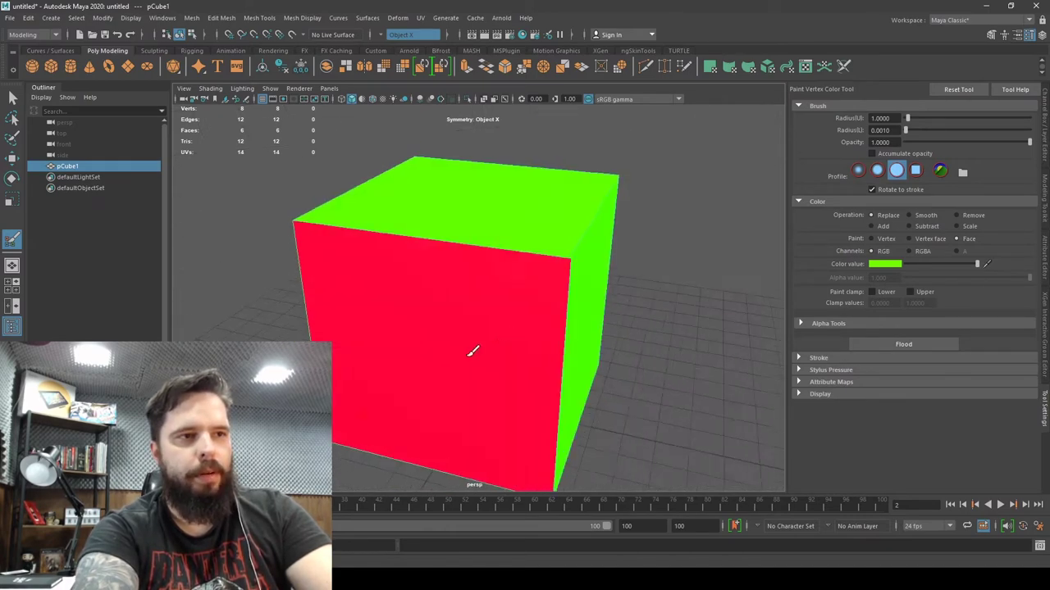
scroll(503, 333, "down", 3)
mouse_move(546, 312)
left_mouse_down("alt")
mouse_move(589, 281)
mouse_move(498, 269)
left_mouse_up("alt")
Reset the cube's Translate Z to 0 and freeze its transforms
key("w")
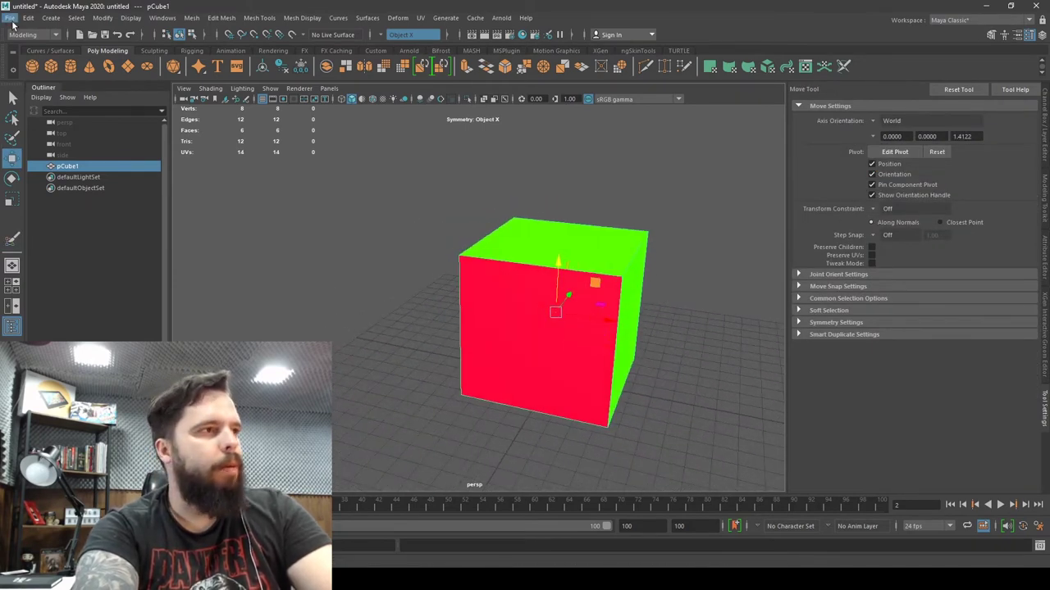
left_click(9, 18)
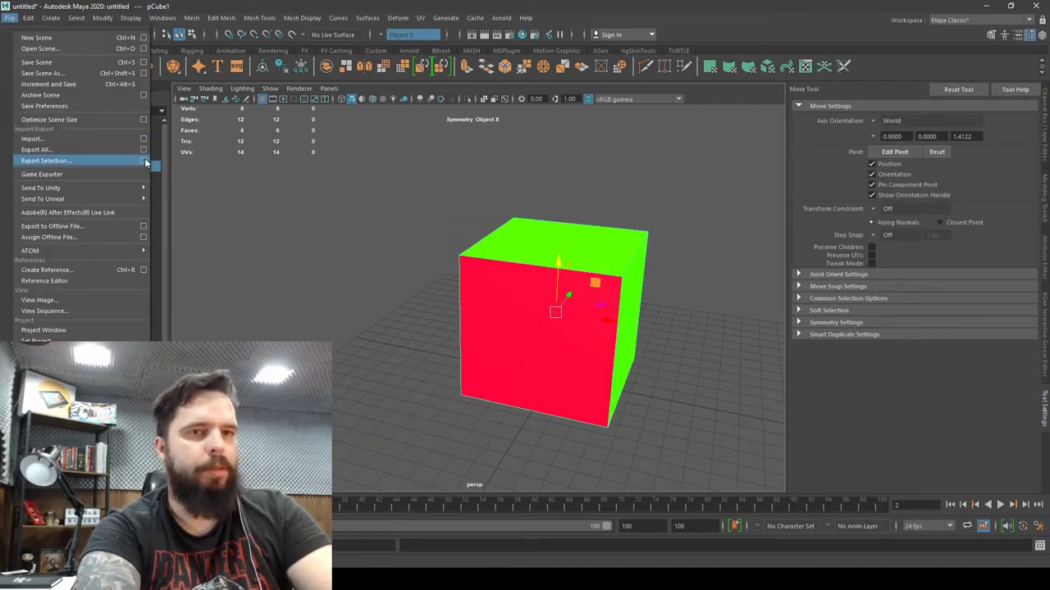
left_click(145, 162)
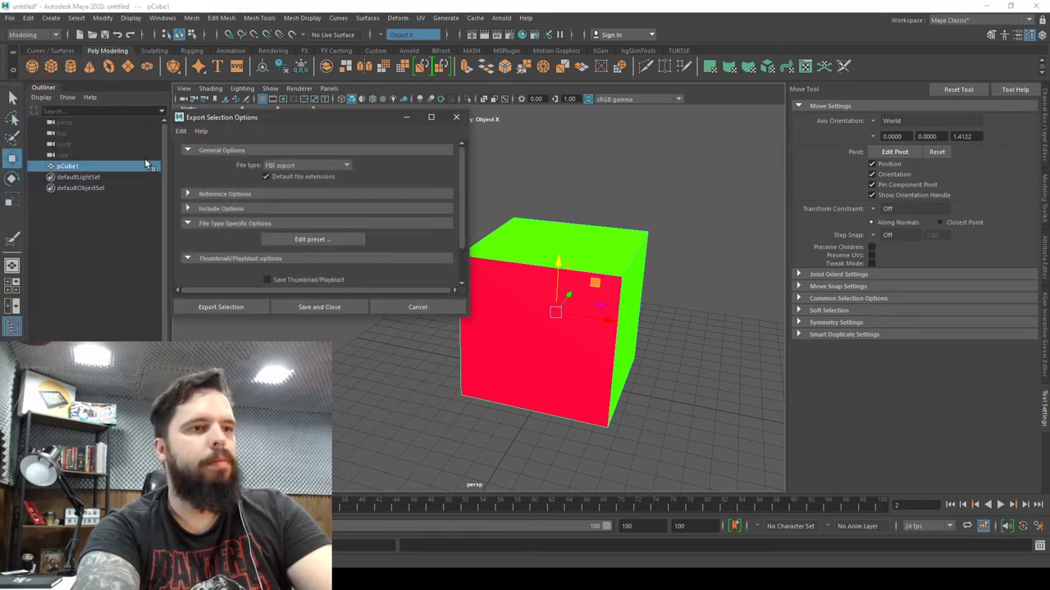
left_click(416, 308)
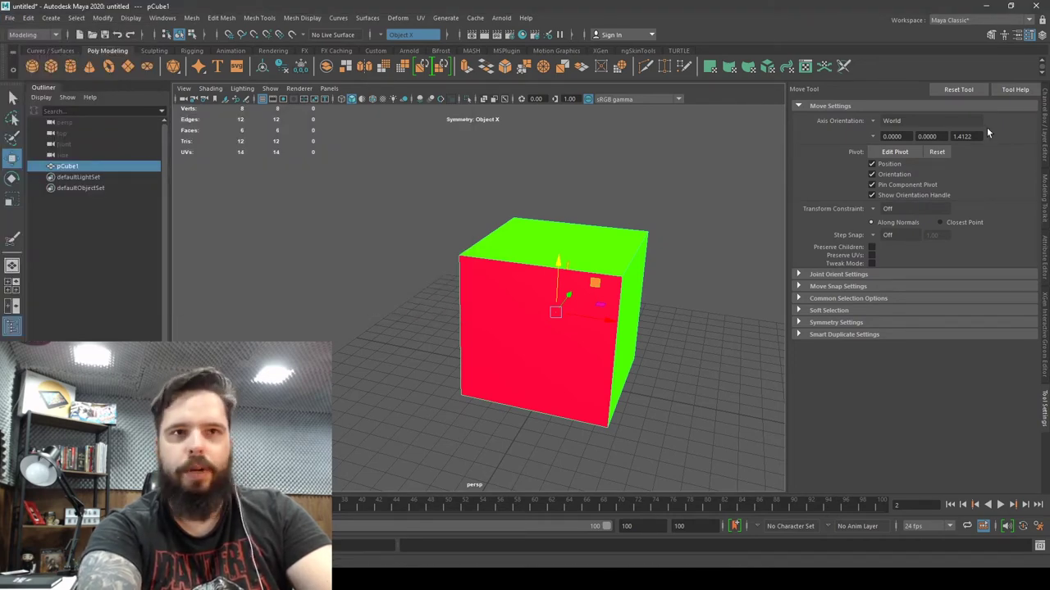
left_click(1047, 117)
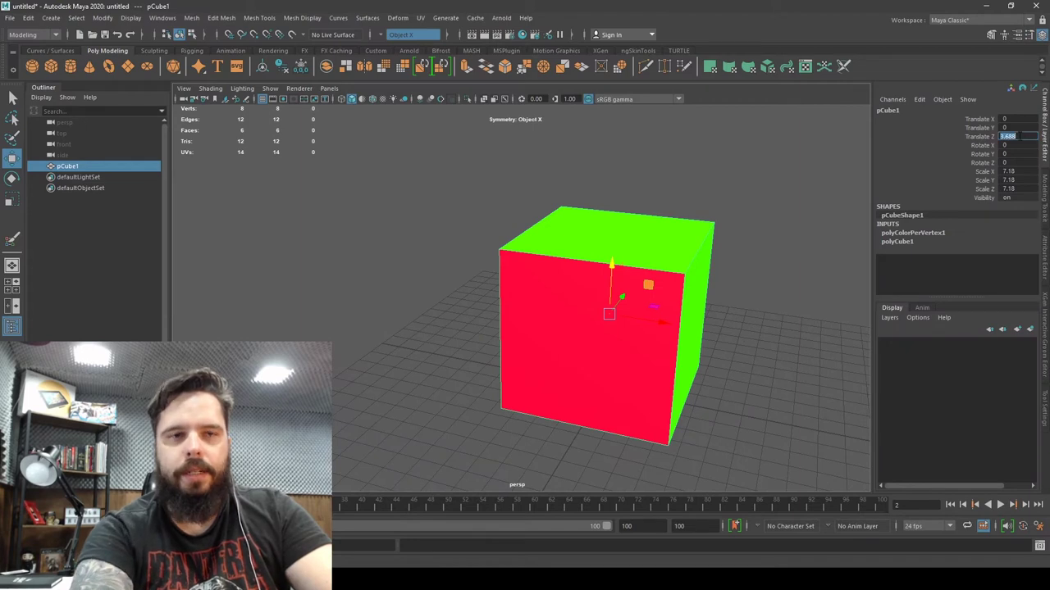
type("0")
key("Return")
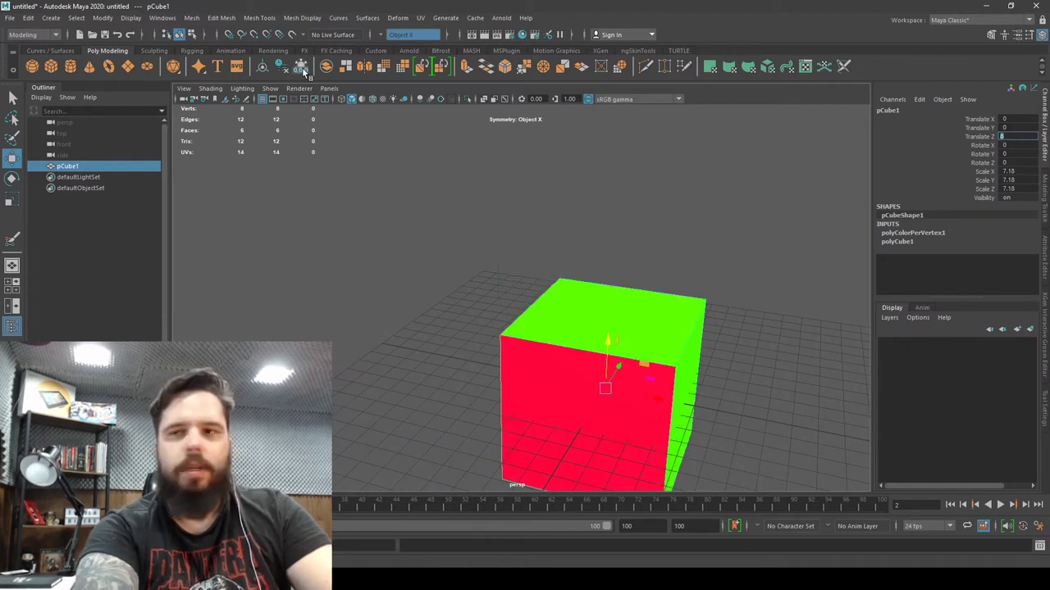
left_click(302, 69)
Export the selected cube as FBX 2_1Mat_VertexColor.fbx into 0_AulaAnimacao
left_click(11, 20)
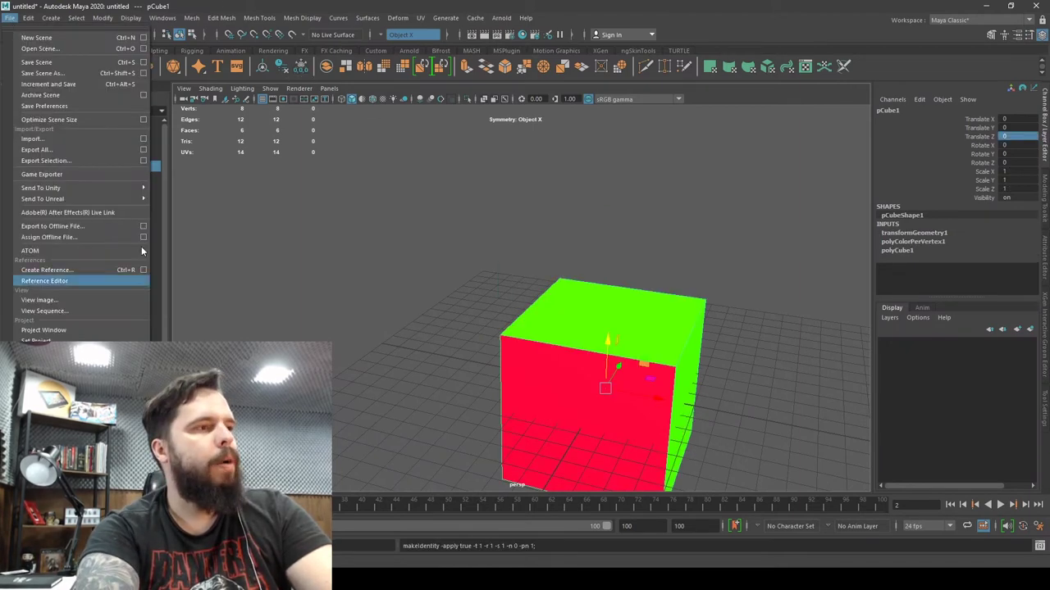
left_click(148, 163)
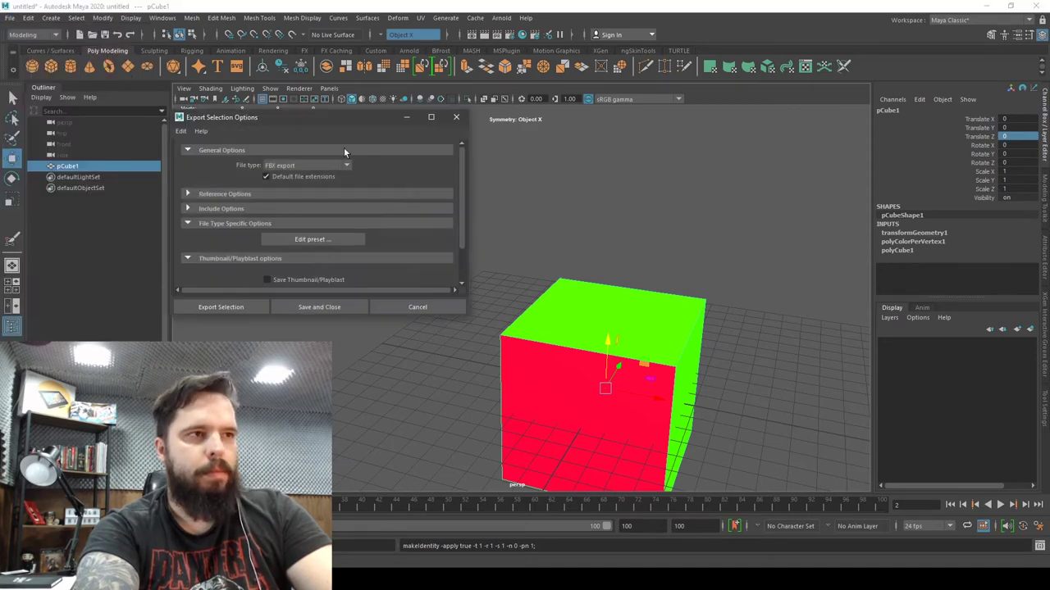
left_click(231, 307)
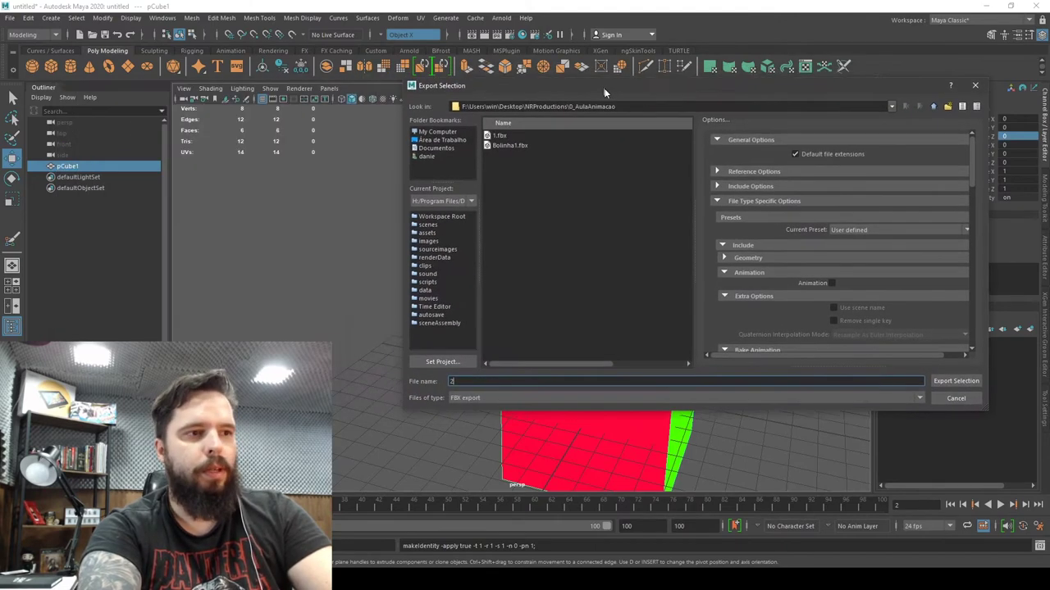
type("2_1Mat_VertexColo")
left_click_drag(256, 91, 613, 95)
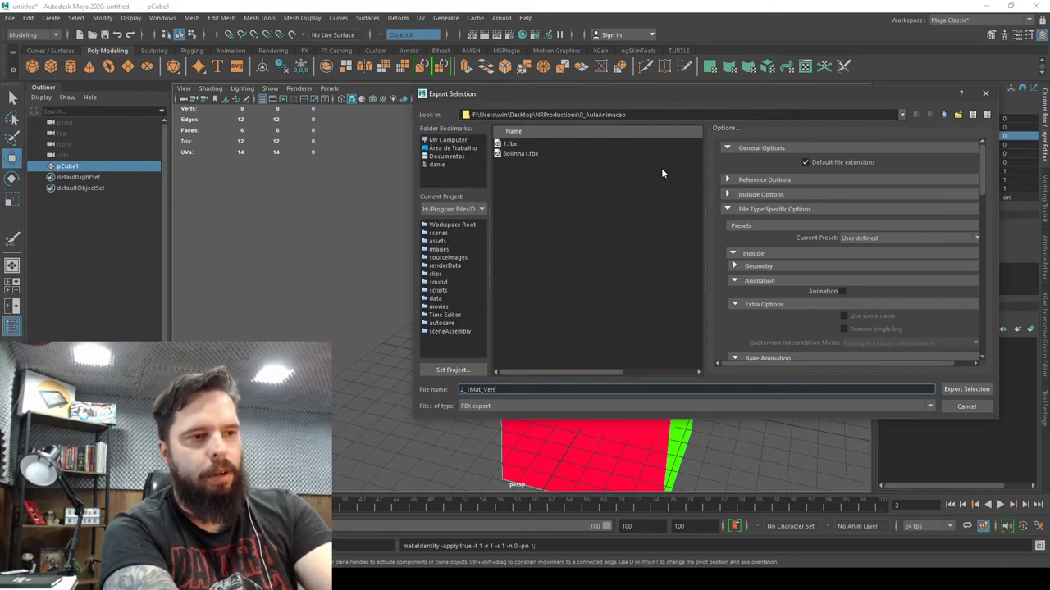
type("r")
key("Return")
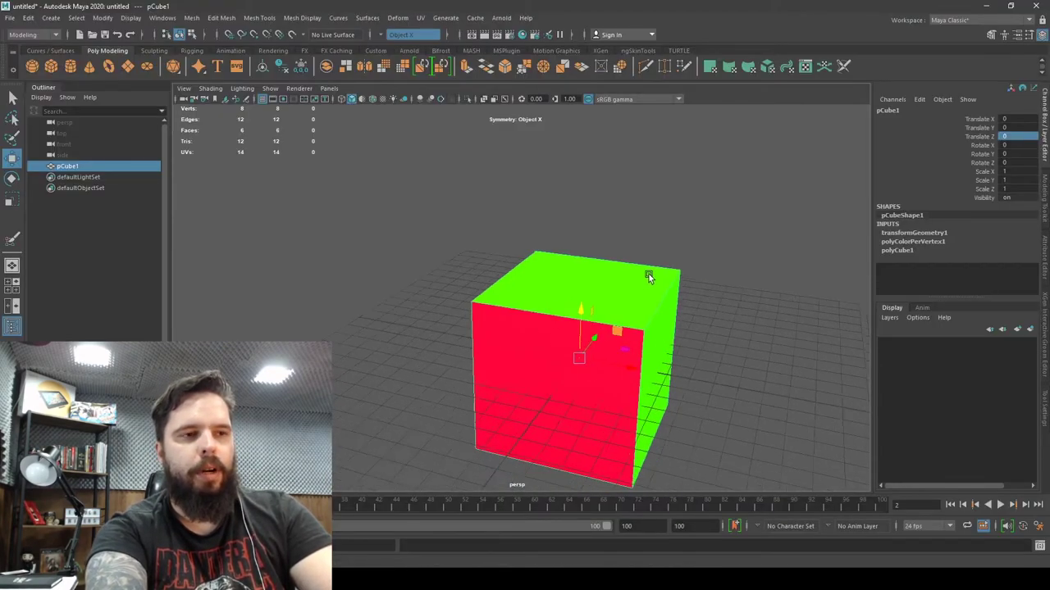
Assign a new Blinn material to the cube and name it Mat_2
left_click_drag(674, 220, 597, 208)
right_click_drag(597, 208, 604, 491)
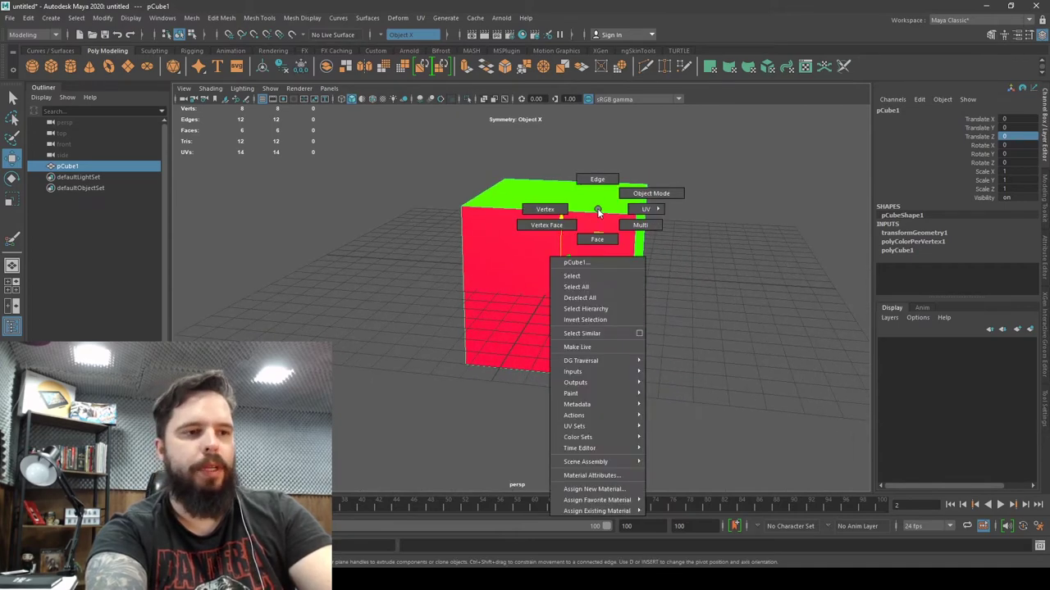
left_click(603, 491)
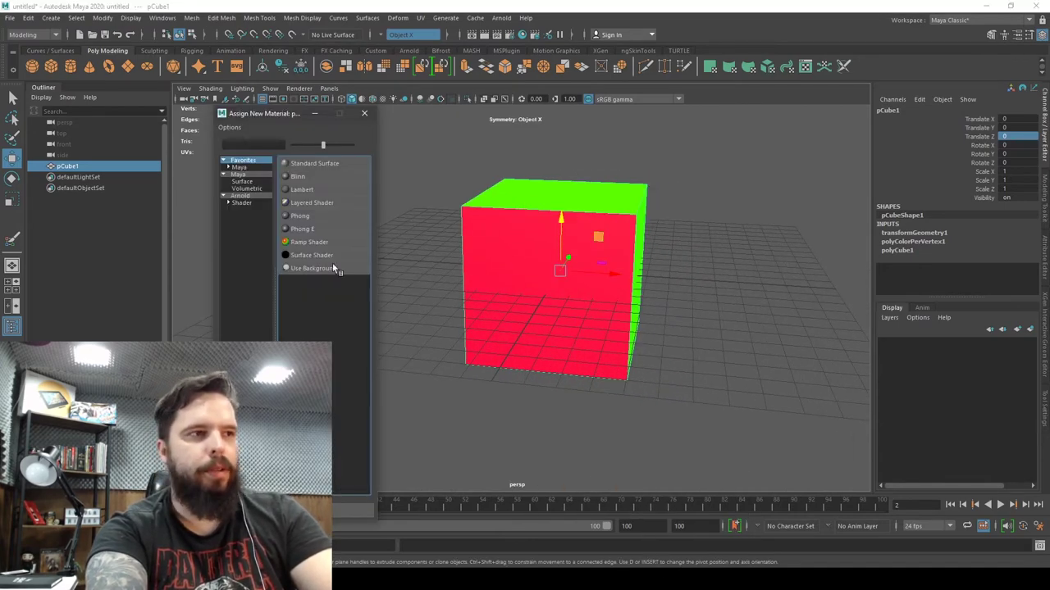
left_click(308, 178)
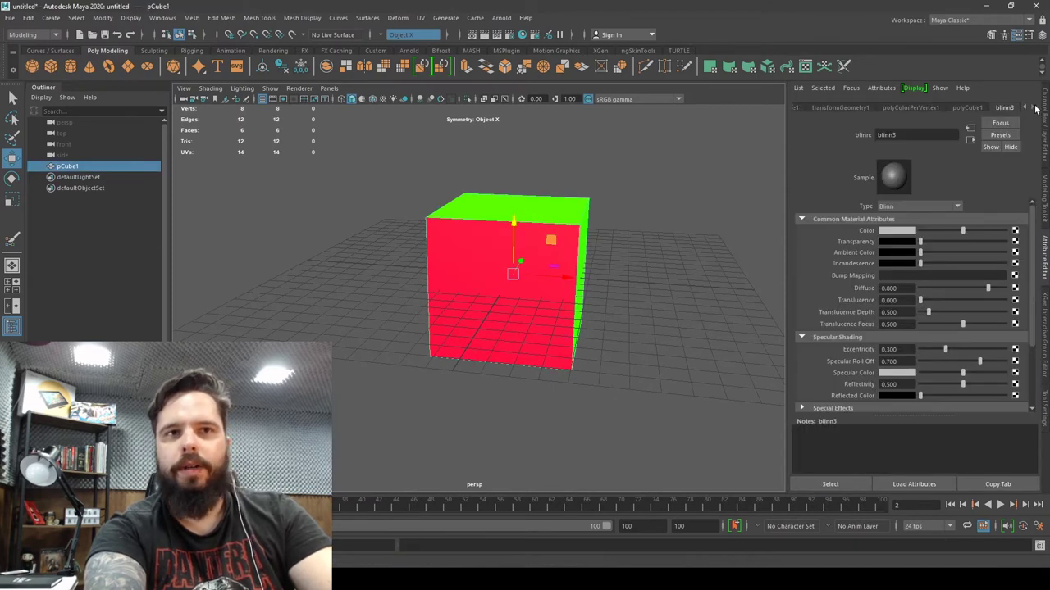
type("Ma")
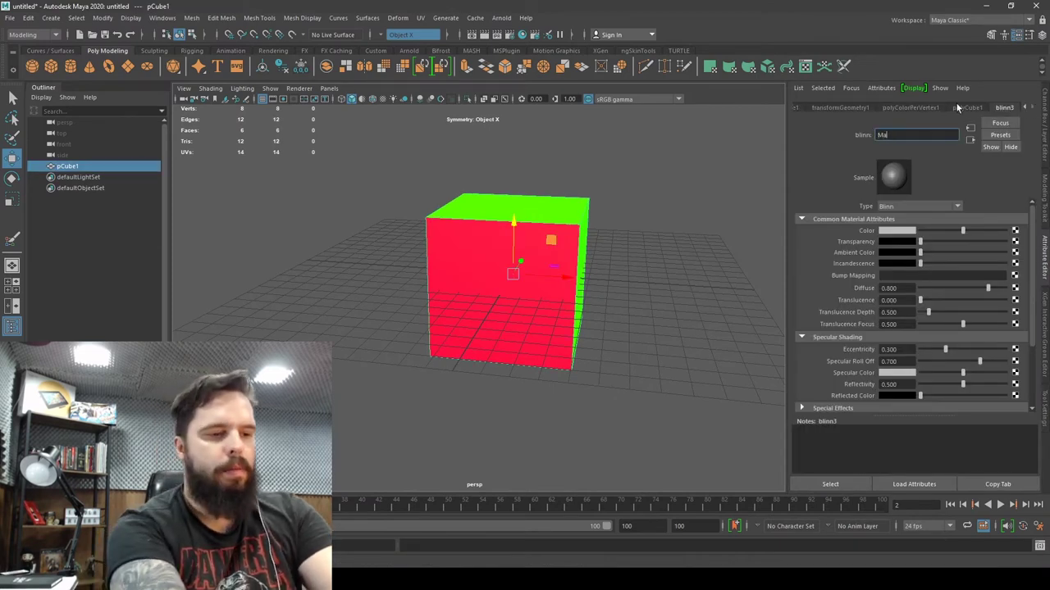
type("t_2")
key("Return")
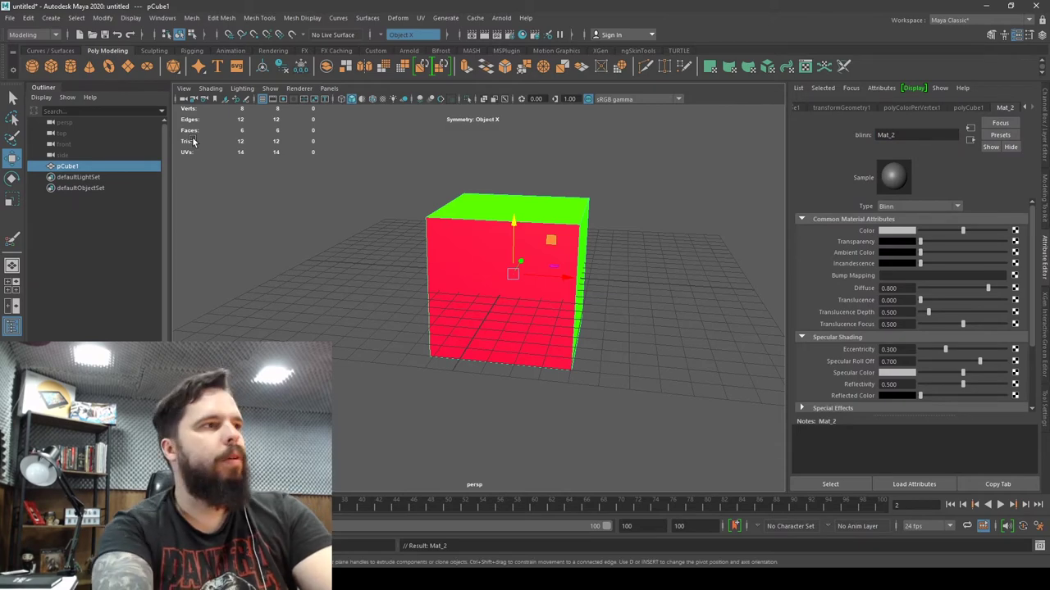
Re-export the selection, overwriting 2_1Mat_VertexColor.fbx
left_click(9, 17)
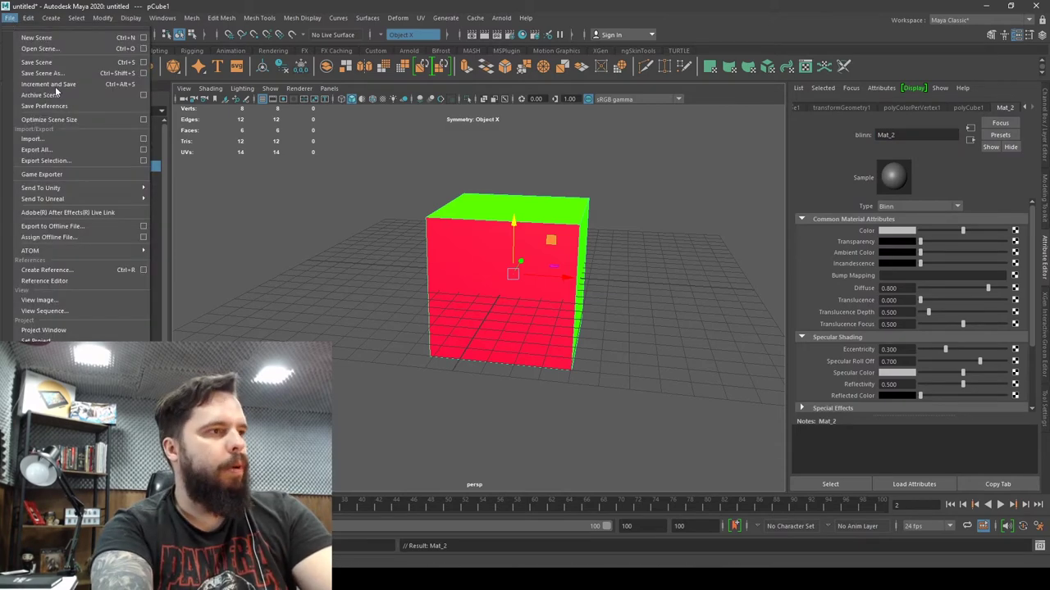
left_click(145, 164)
left_click(222, 307)
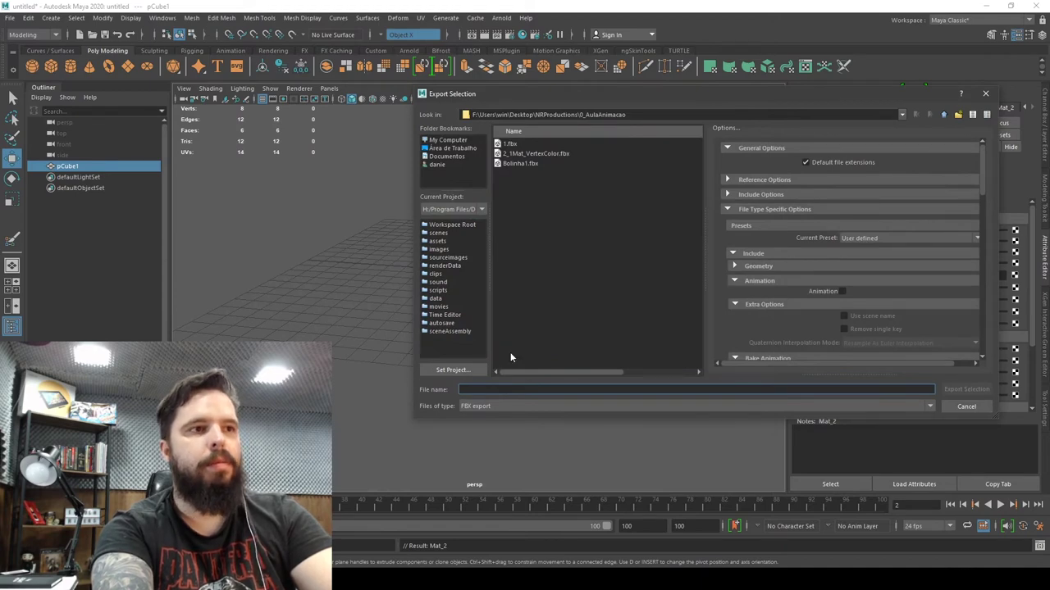
double_click(557, 153)
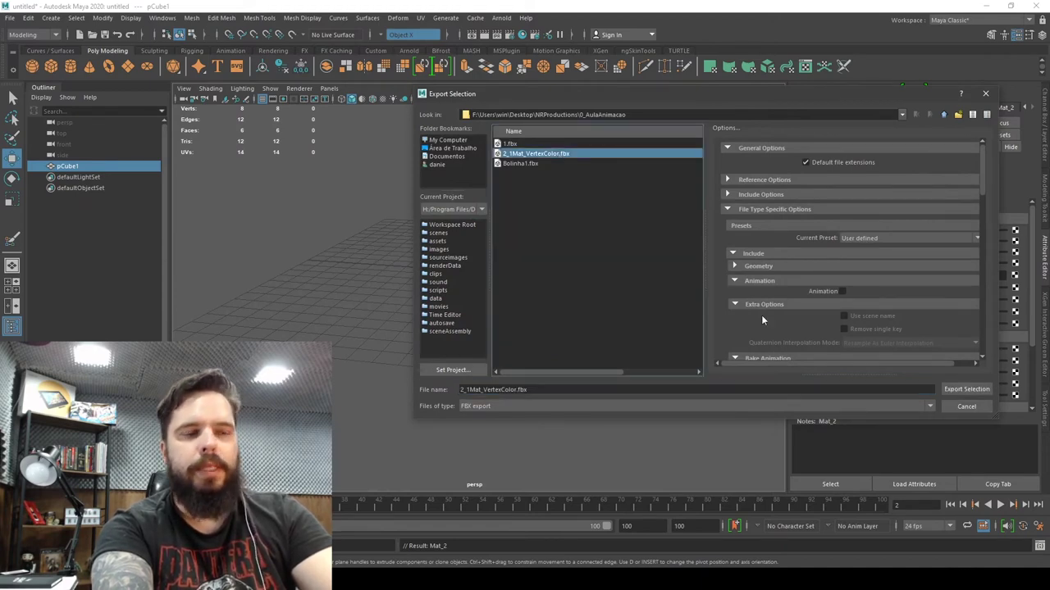
left_click(680, 271)
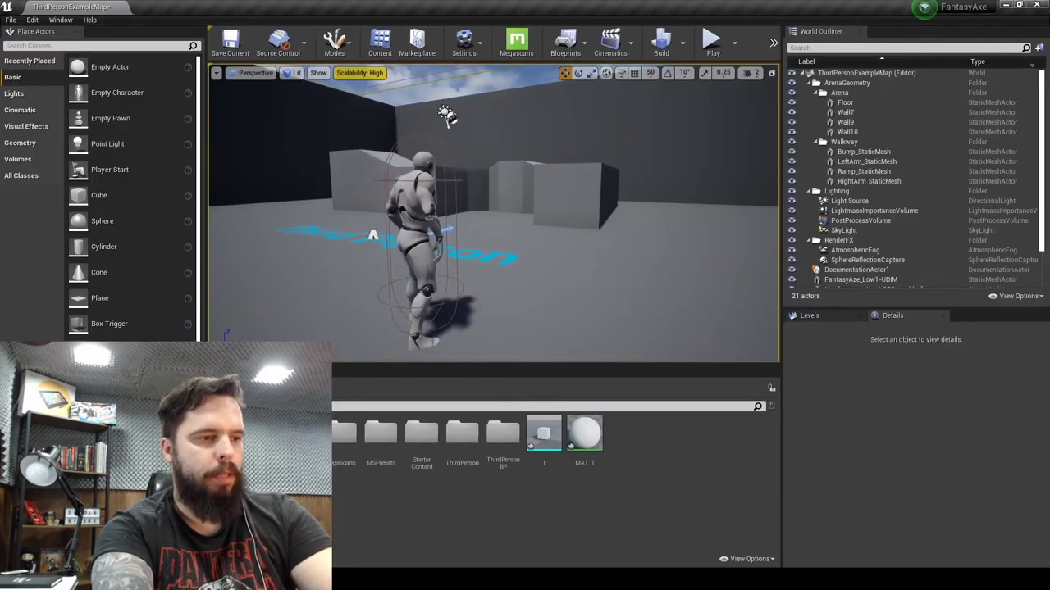
Drag 2_1Mat_VertexColor.fbx from Explorer into the Content Browser and import it as a static mesh
left_click(386, 521)
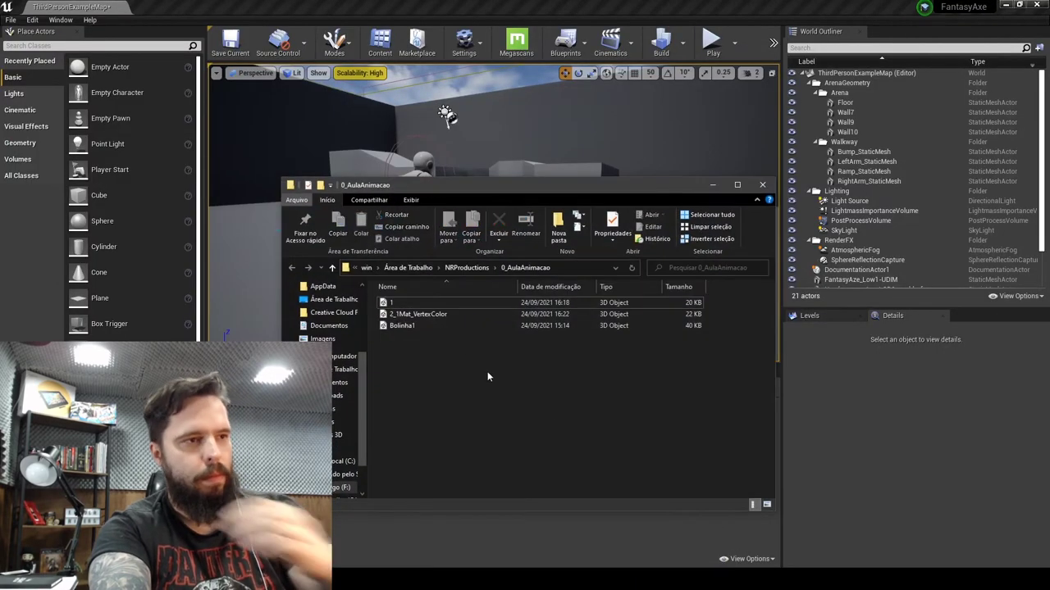
left_click_drag(426, 316, 686, 544)
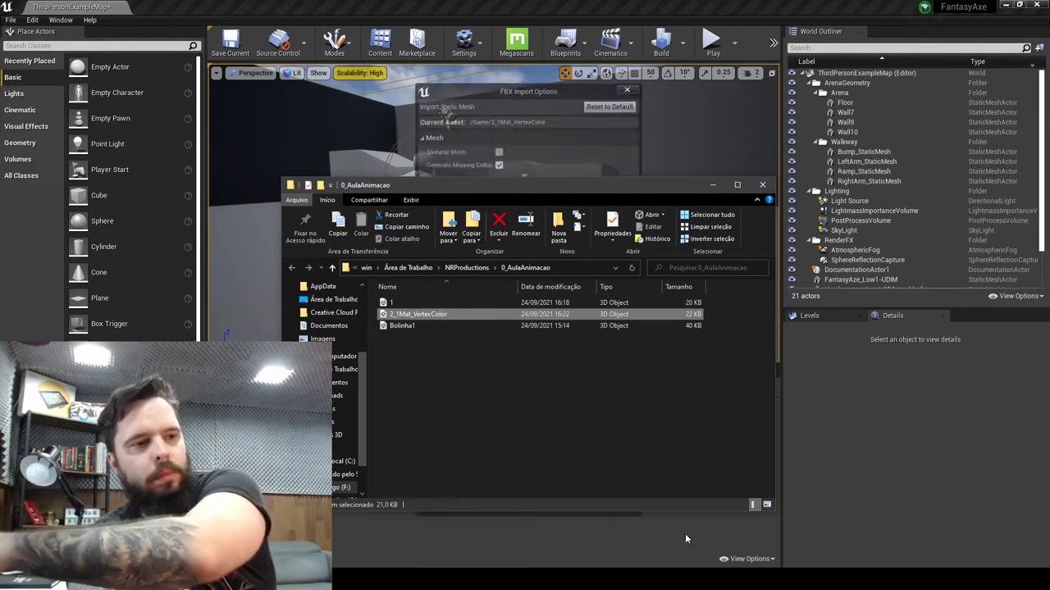
left_click(543, 90)
left_click(547, 456)
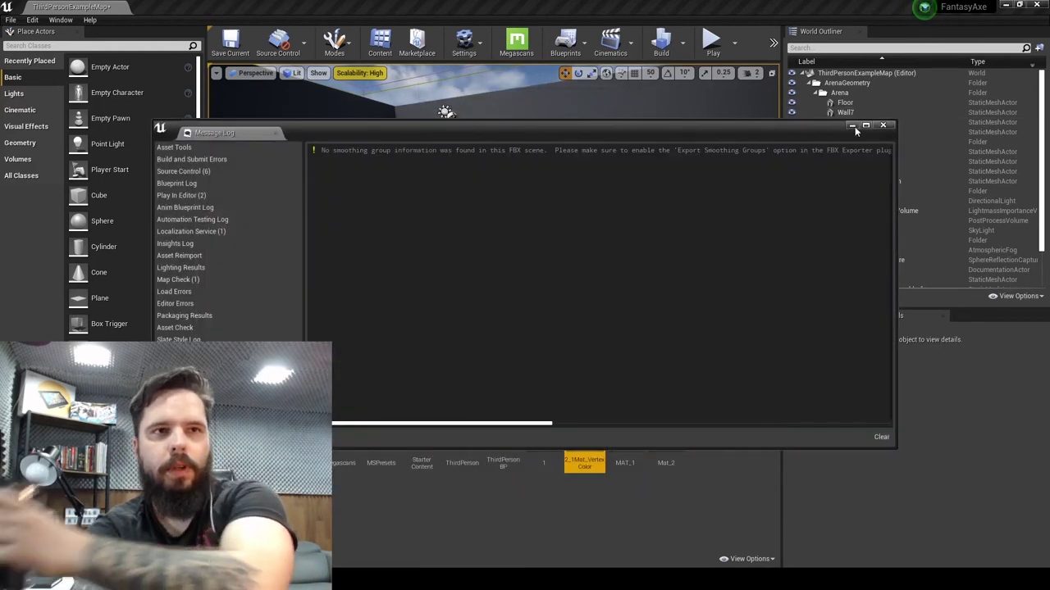
left_click(882, 125)
Re-import 2_1Mat_VertexColor with Vertex Color Import Option Replace via Import All, then reopen the mesh
double_click(588, 444)
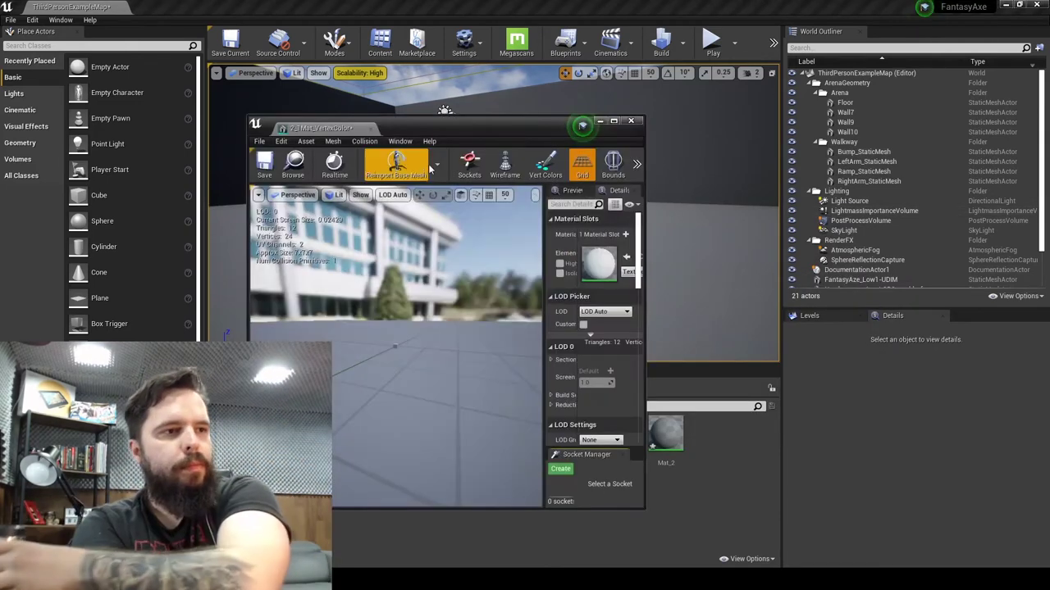
double_click(320, 129)
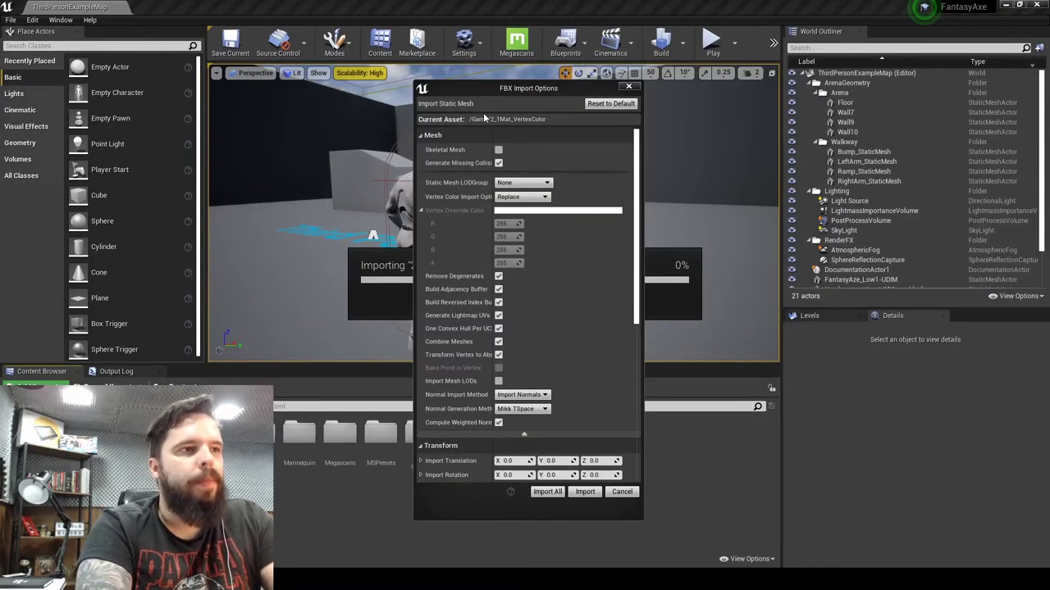
left_click(524, 433)
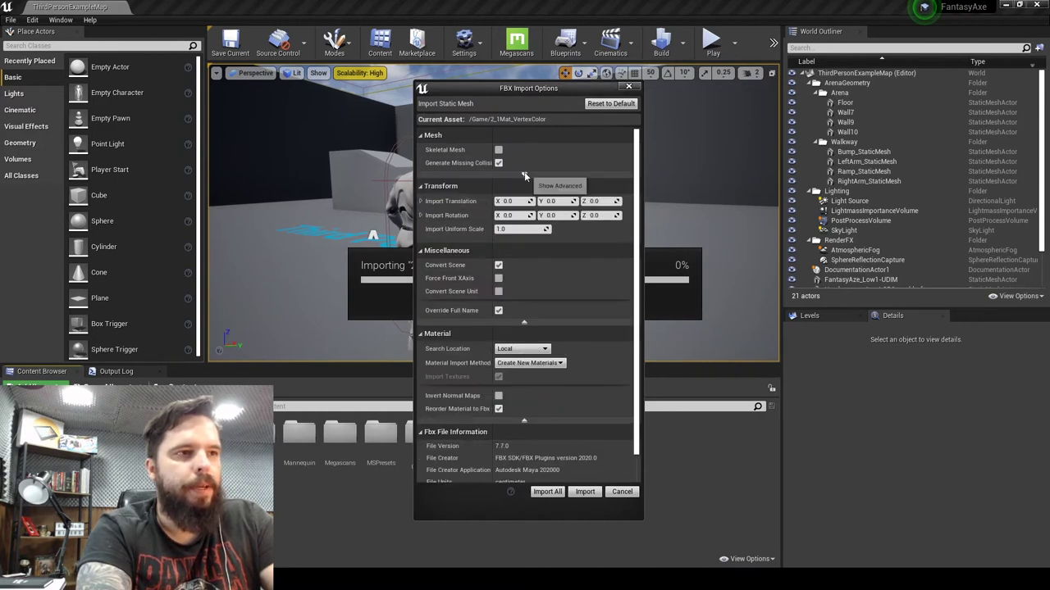
left_click(524, 174)
left_click(537, 197)
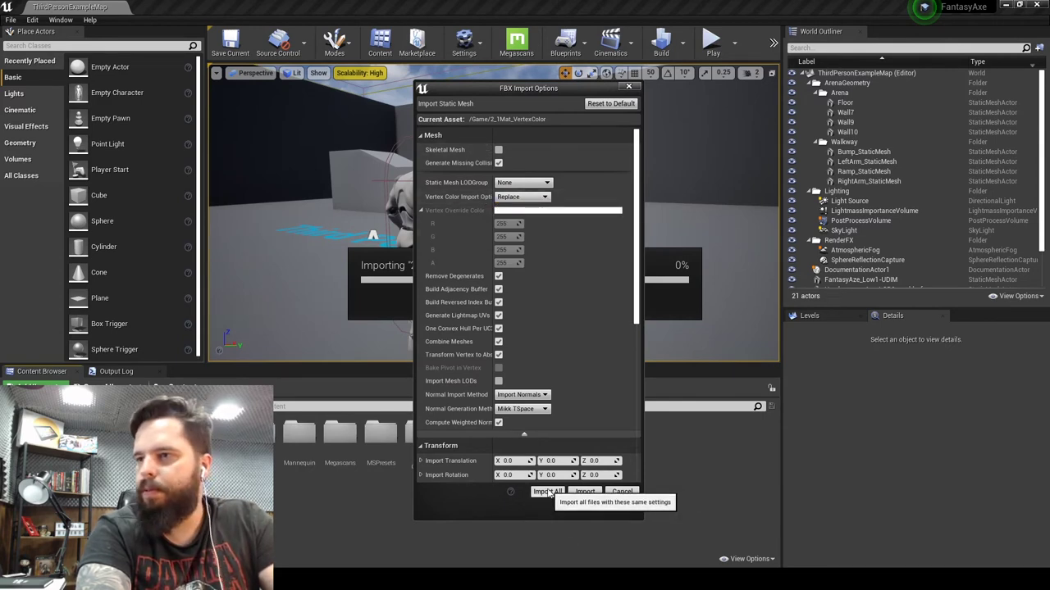
left_click(547, 492)
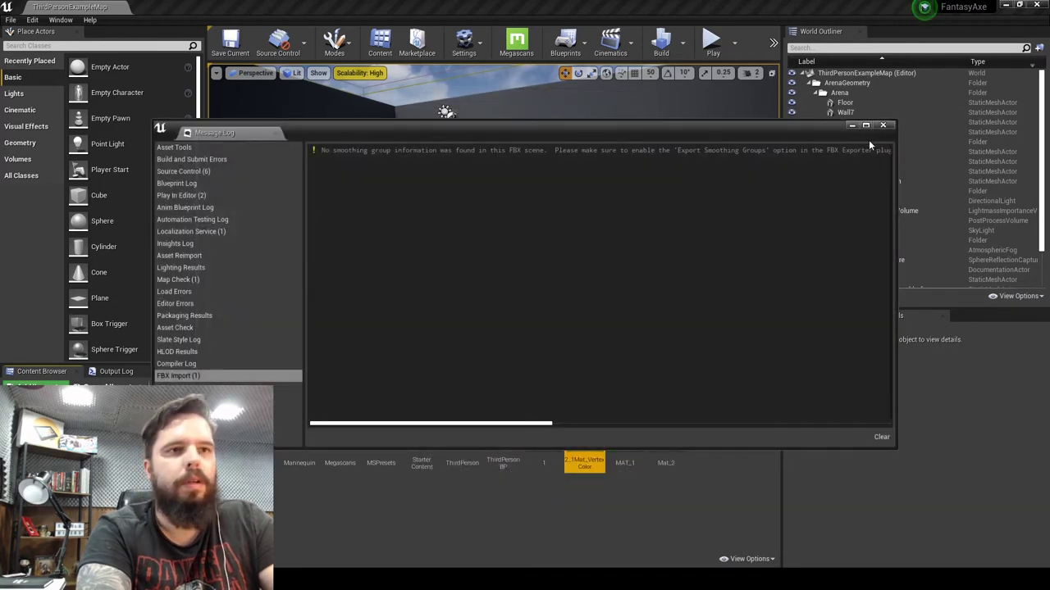
left_click(882, 125)
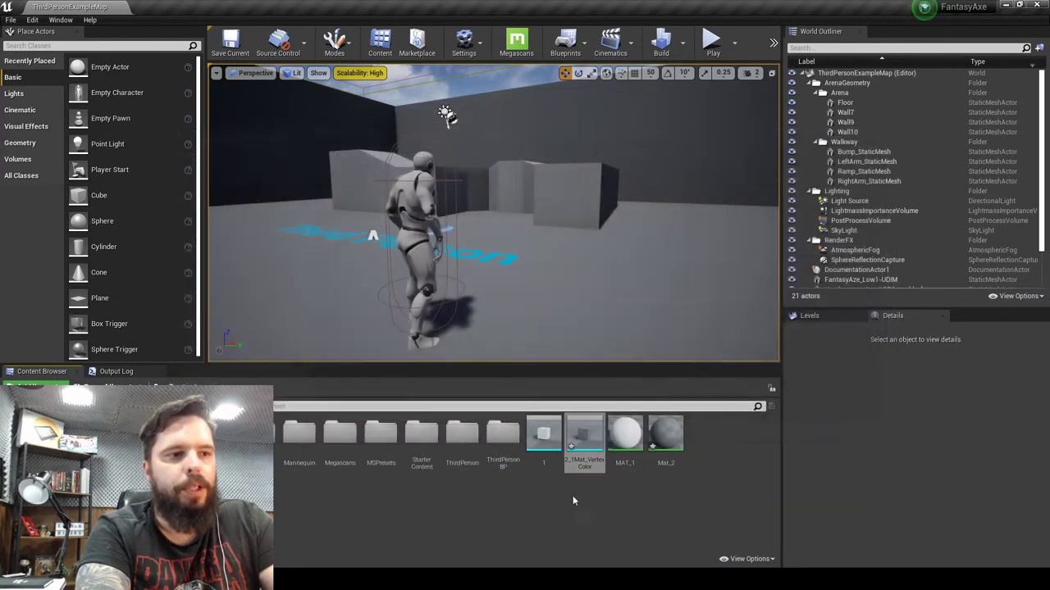
double_click(584, 441)
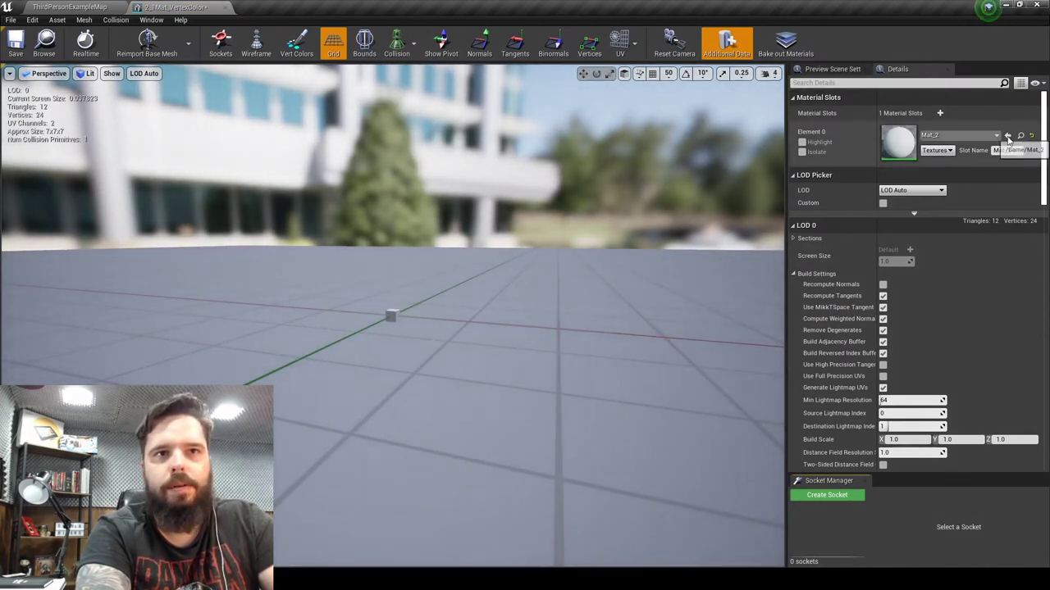
Set Import Uniform Scale to 10.0 and reimport the base mesh
left_click(840, 71)
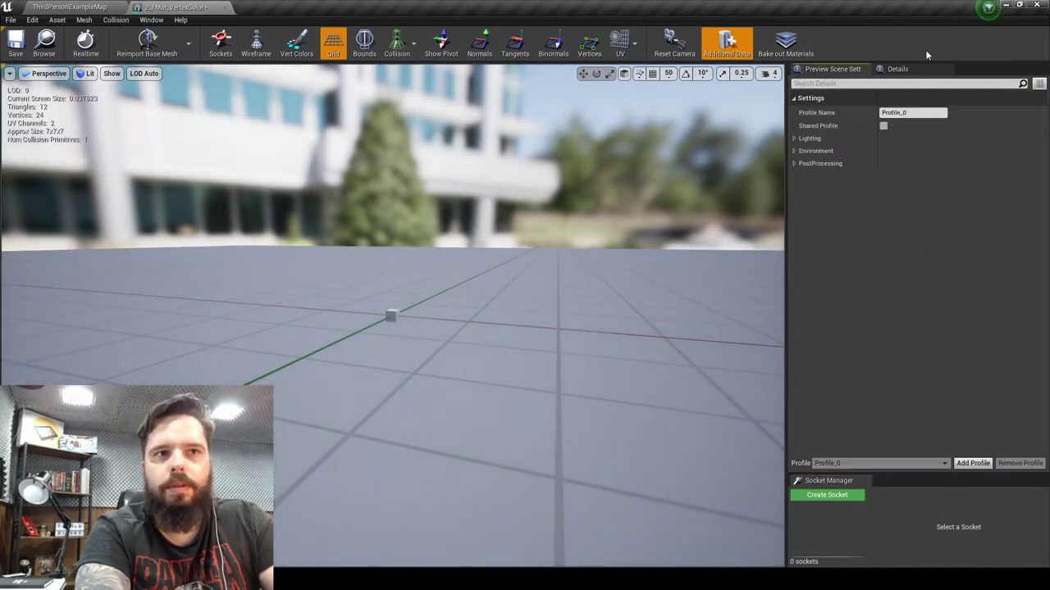
left_click(897, 69)
scroll(910, 287, "down", 10)
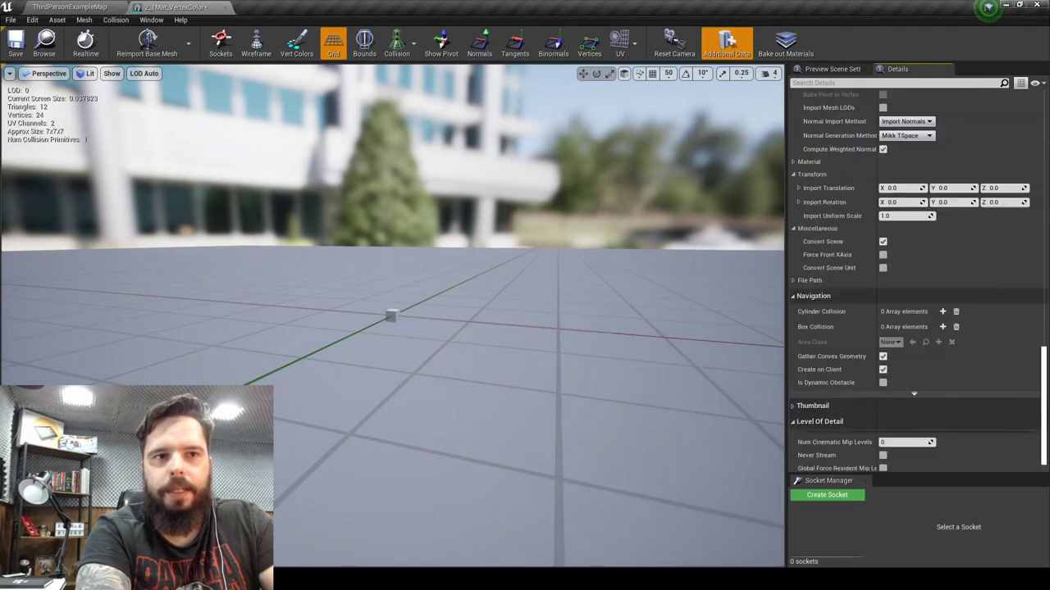
scroll(910, 287, "down", 2)
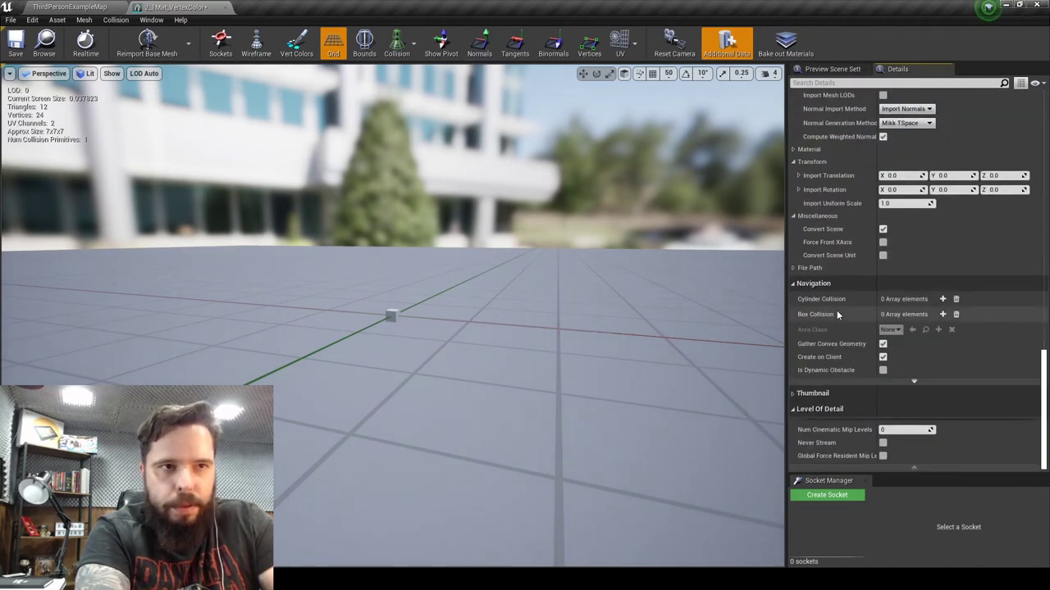
scroll(836, 298, "up", 3)
scroll(836, 297, "up", 1)
type("10")
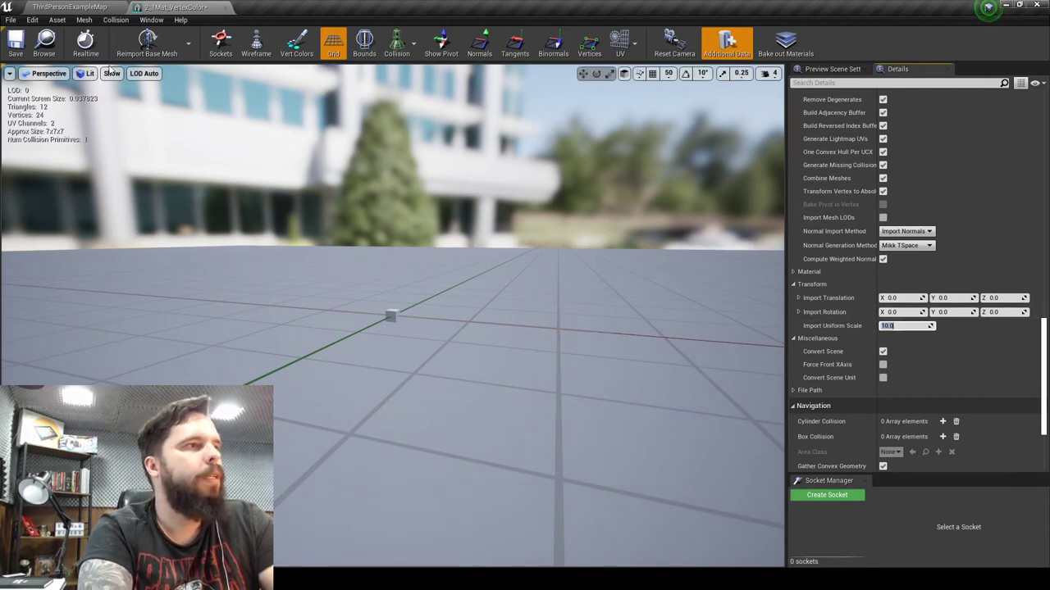
left_click(146, 43)
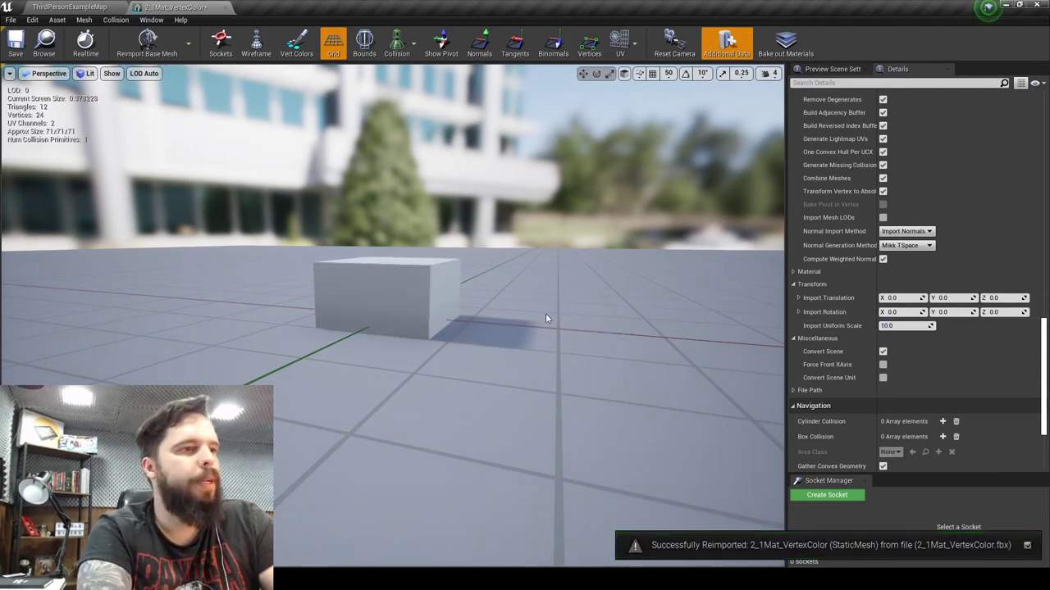
Save the rescaled 2_1Mat_VertexColor mesh and return to the level editor
left_click(26, 49)
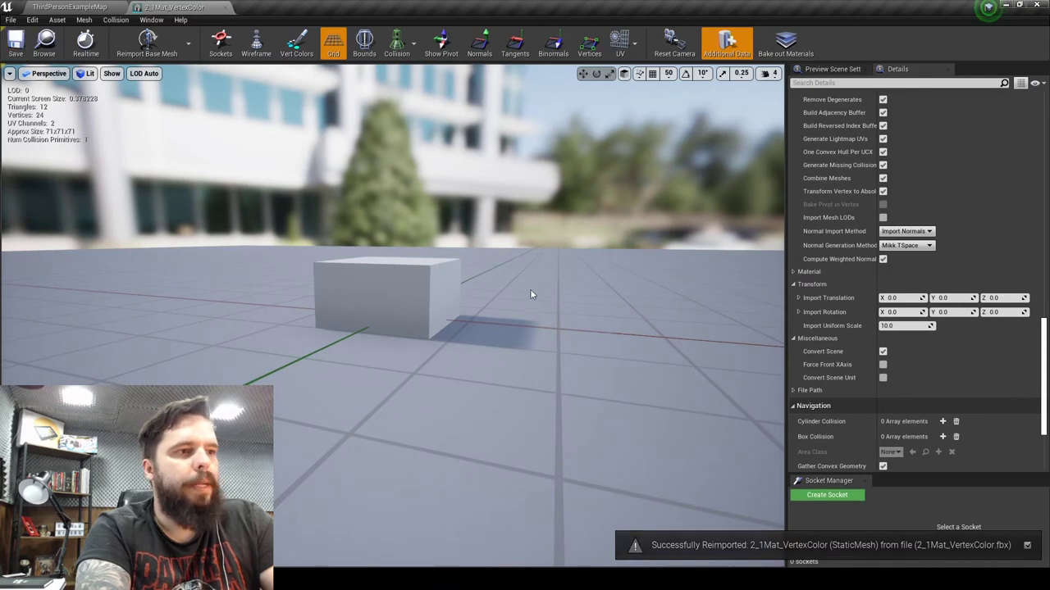
scroll(909, 275, "up", 5)
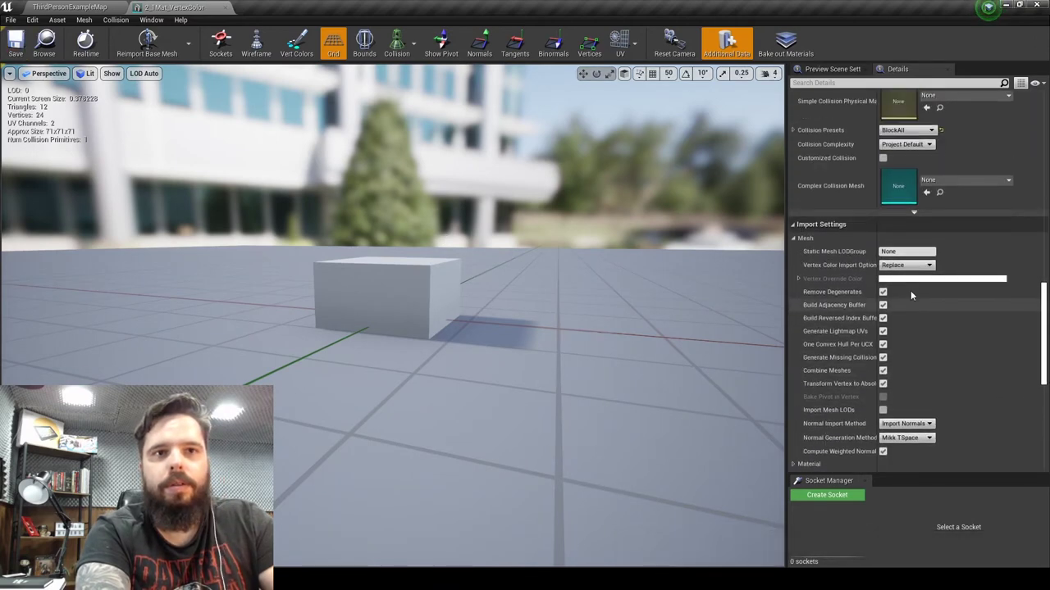
scroll(910, 290, "up", 5)
scroll(908, 289, "up", 5)
scroll(906, 288, "up", 5)
scroll(904, 284, "up", 3)
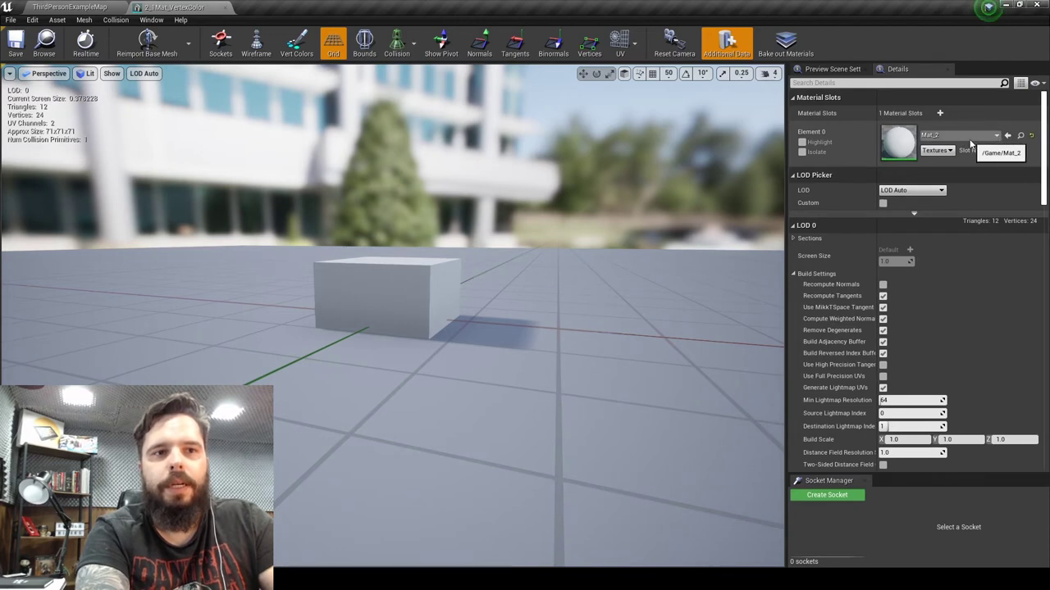
left_click(1020, 135)
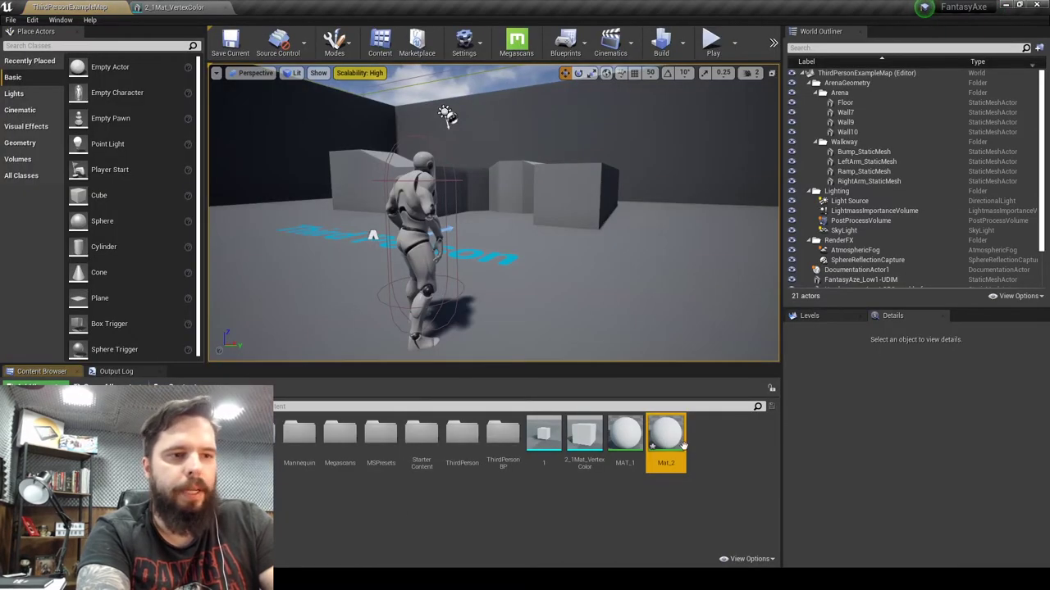
In Mat_2, replace the Param node with a Vertex Color node
double_click(667, 433)
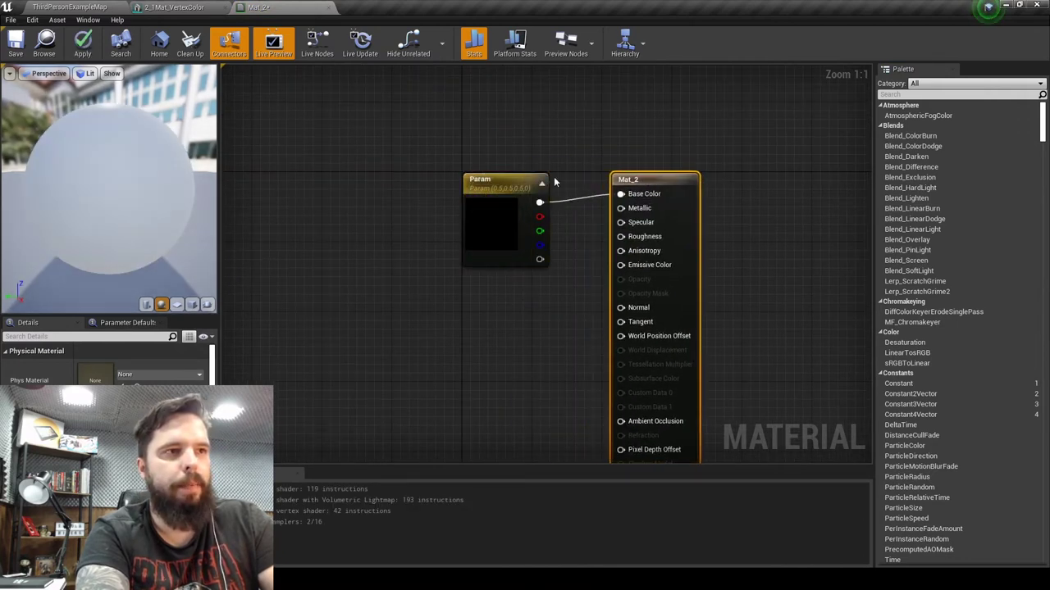
left_click_drag(390, 134, 497, 297)
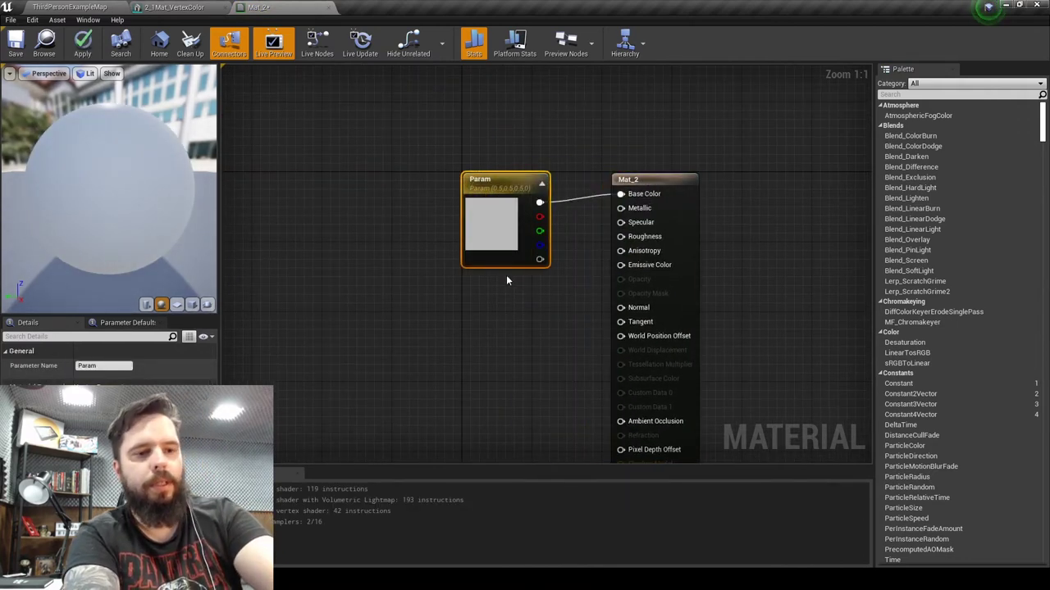
key("Delete")
right_click(405, 196)
type("v")
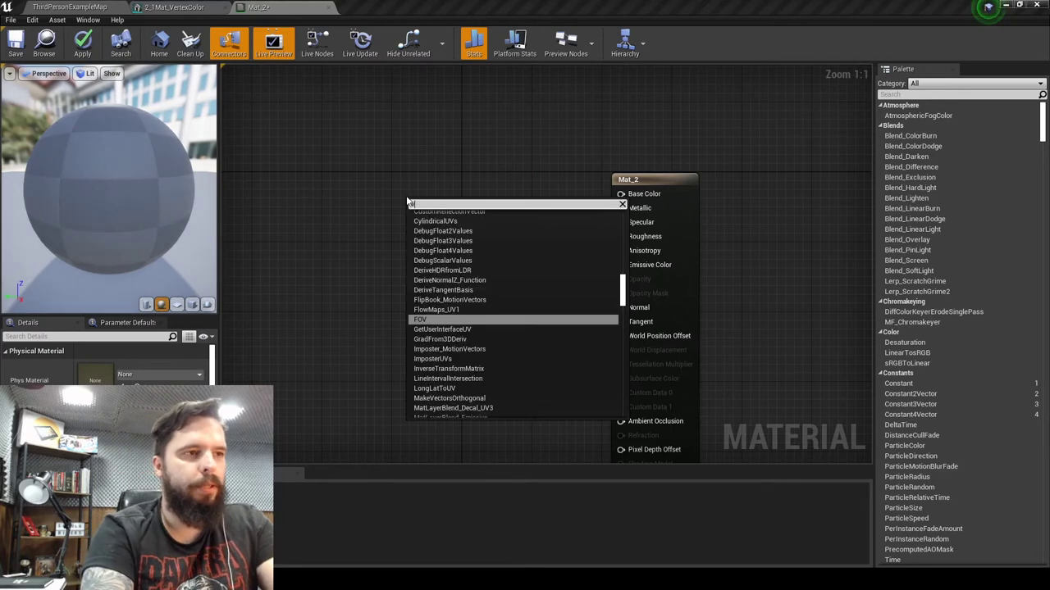
type("ertex")
key("Return")
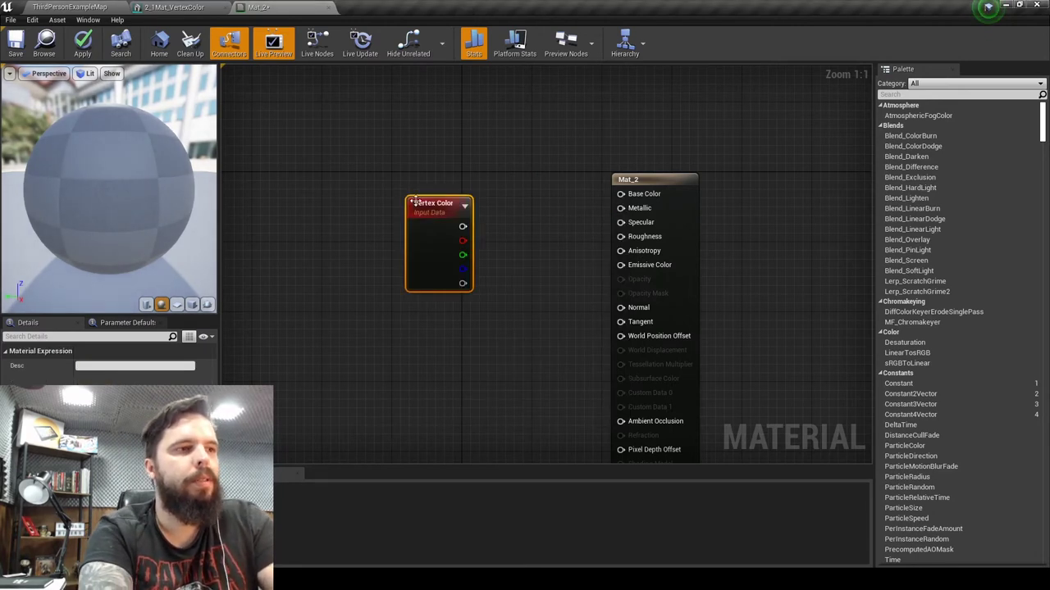
mouse_move(415, 202)
left_mouse_down()
mouse_move(392, 179)
mouse_move(621, 193)
left_mouse_up()
Wire Vertex Color into Base Color, then apply and save Mat_2
left_click(424, 119)
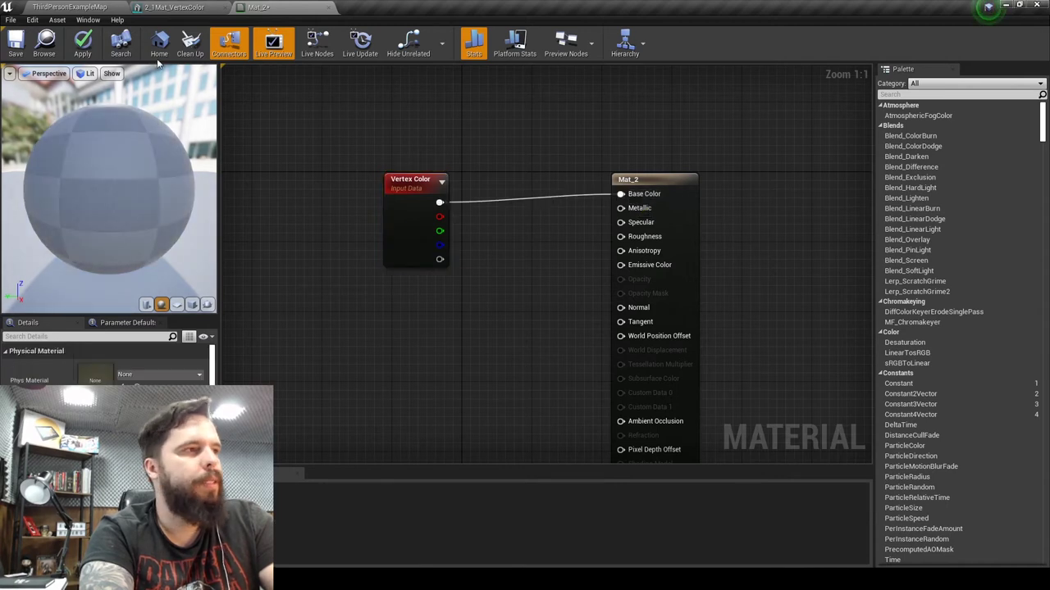
left_click(83, 47)
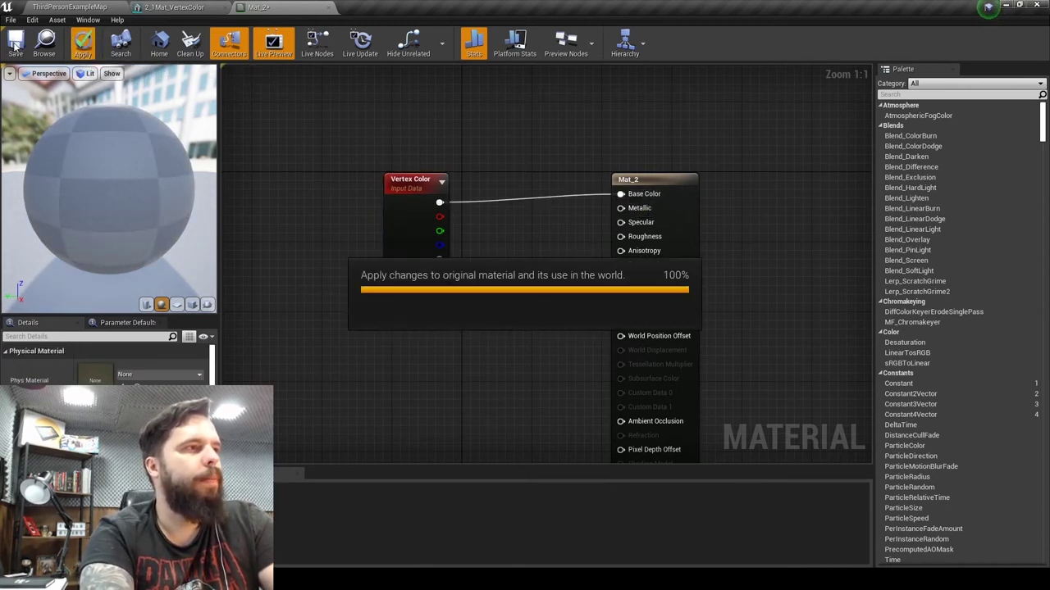
left_click(15, 46)
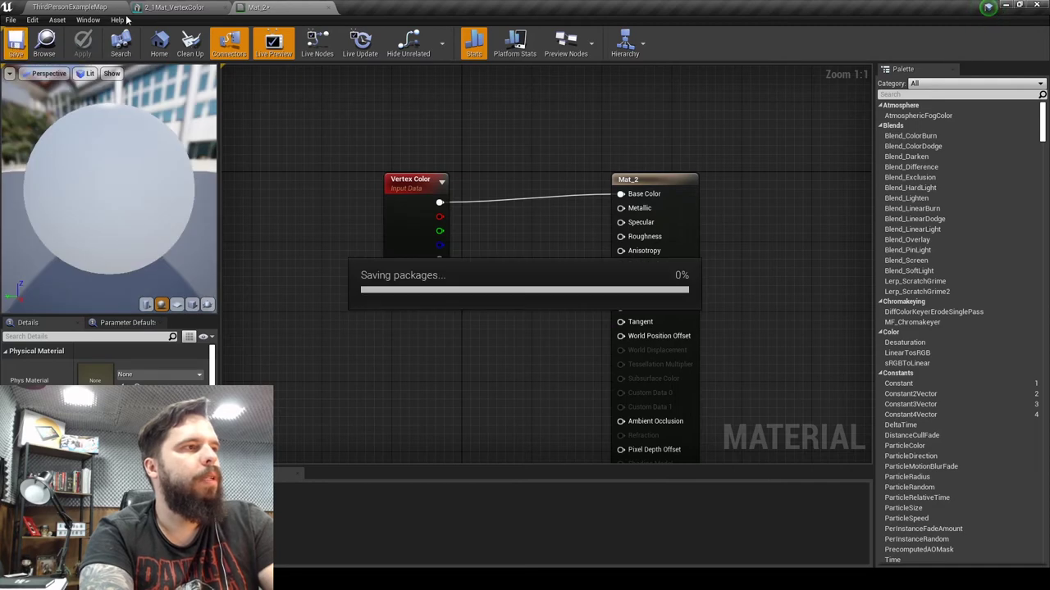
left_click(184, 8)
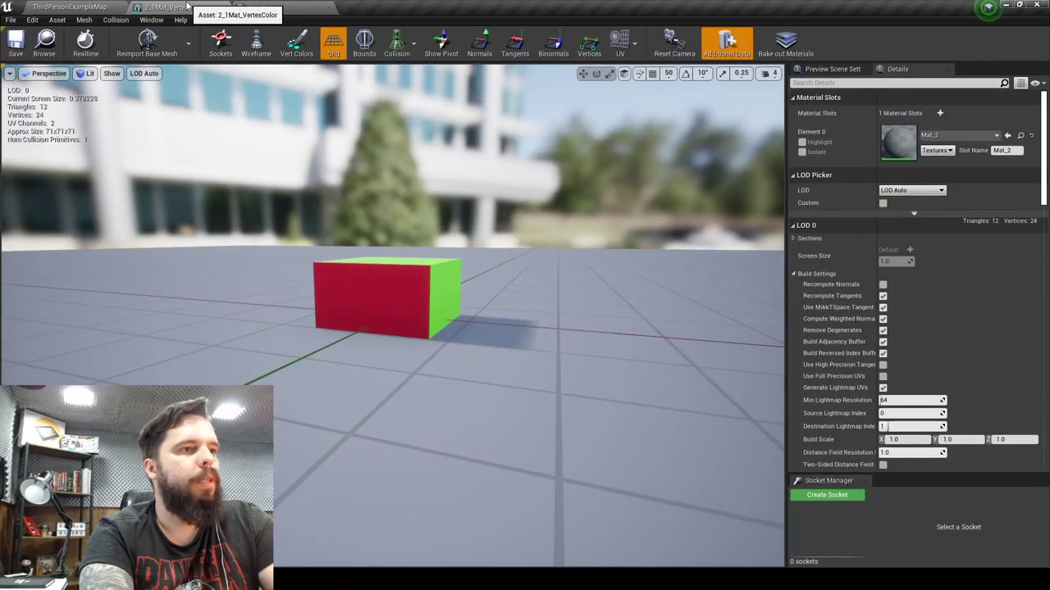
Save the red/green box mesh, go back to ThirdPersonExampleMap, and bring Maya forward
left_click(10, 47)
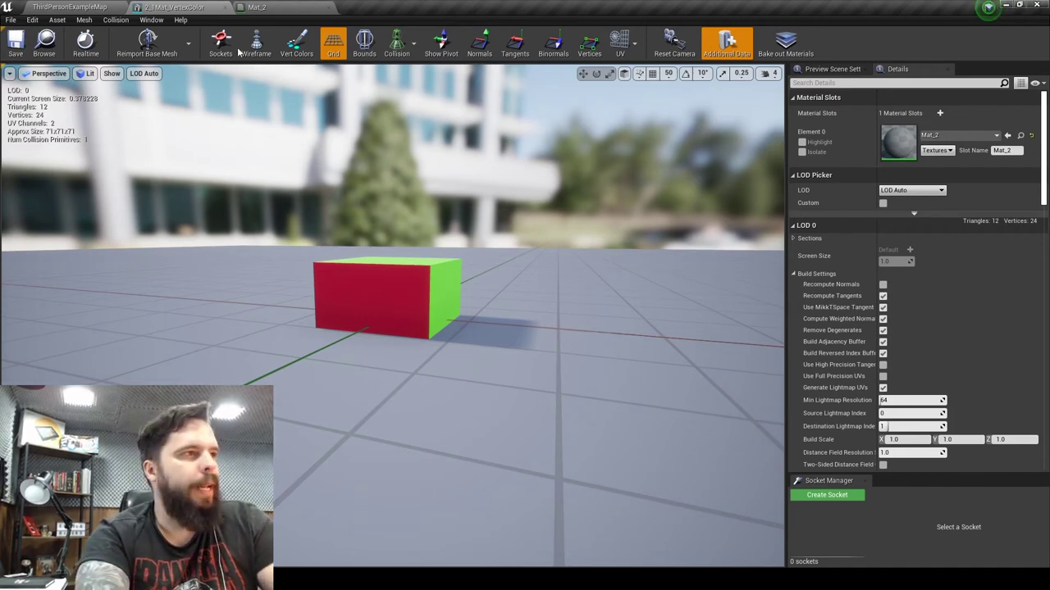
left_click(69, 7)
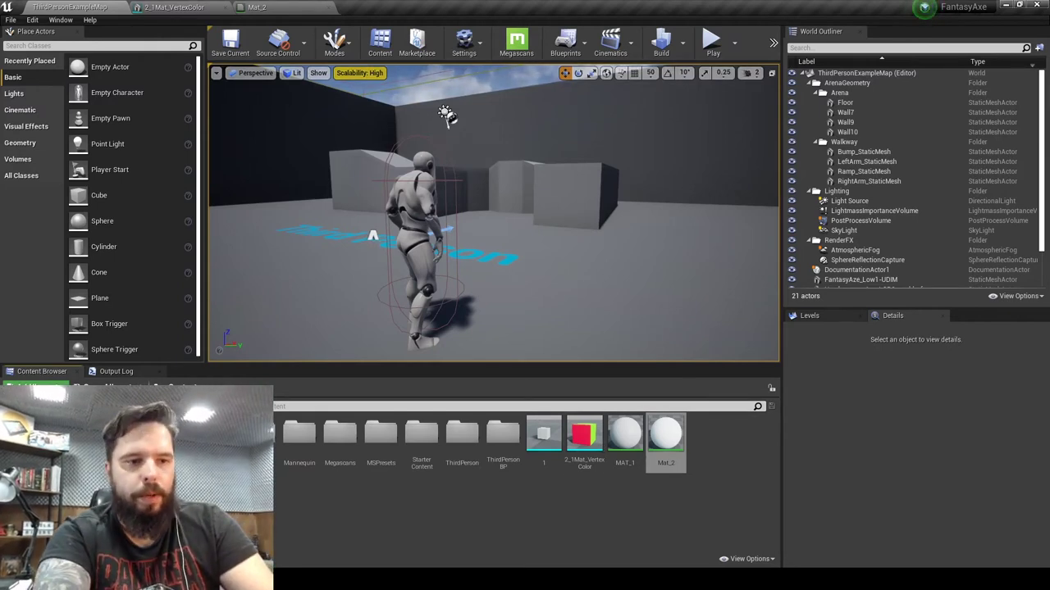
mouse_move(609, 327)
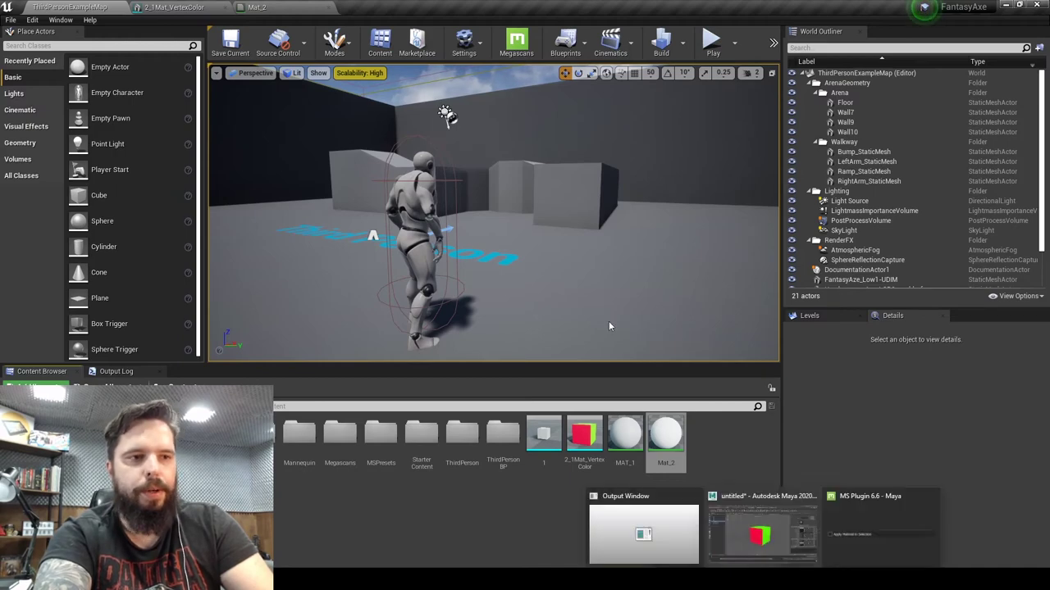
left_click(762, 533)
Move the coloured cube off to the left
scroll(538, 229, "down", 5)
left_click(565, 243)
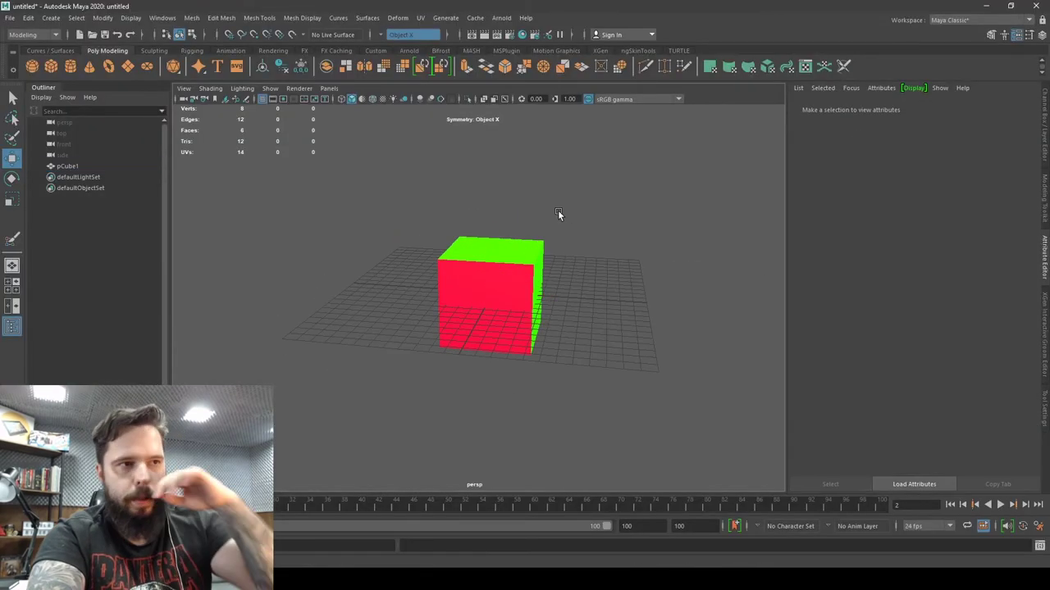
left_click(537, 326)
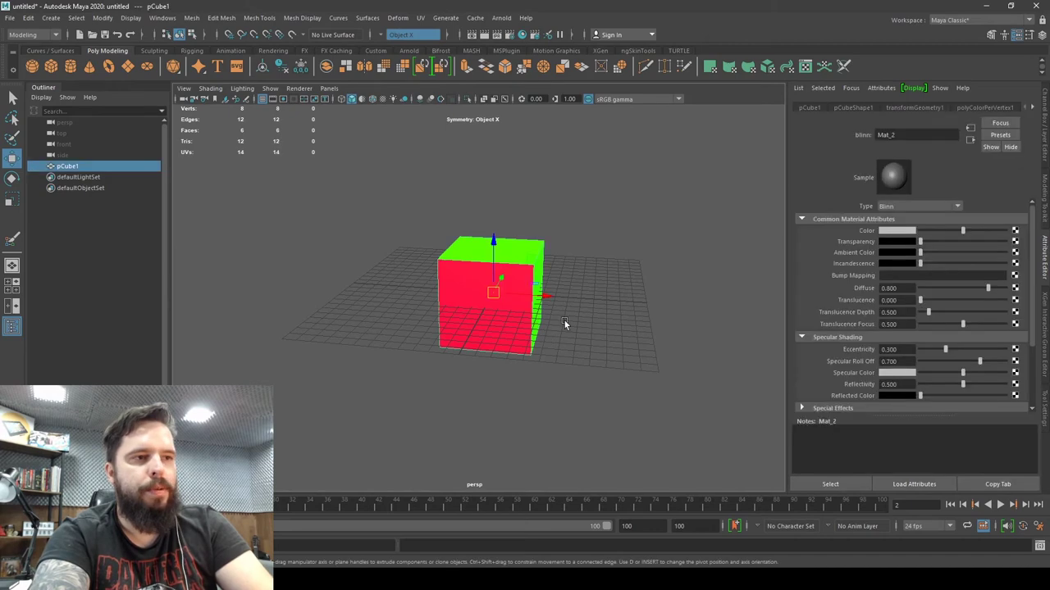
left_click_drag(544, 297, 484, 189)
left_click(484, 188)
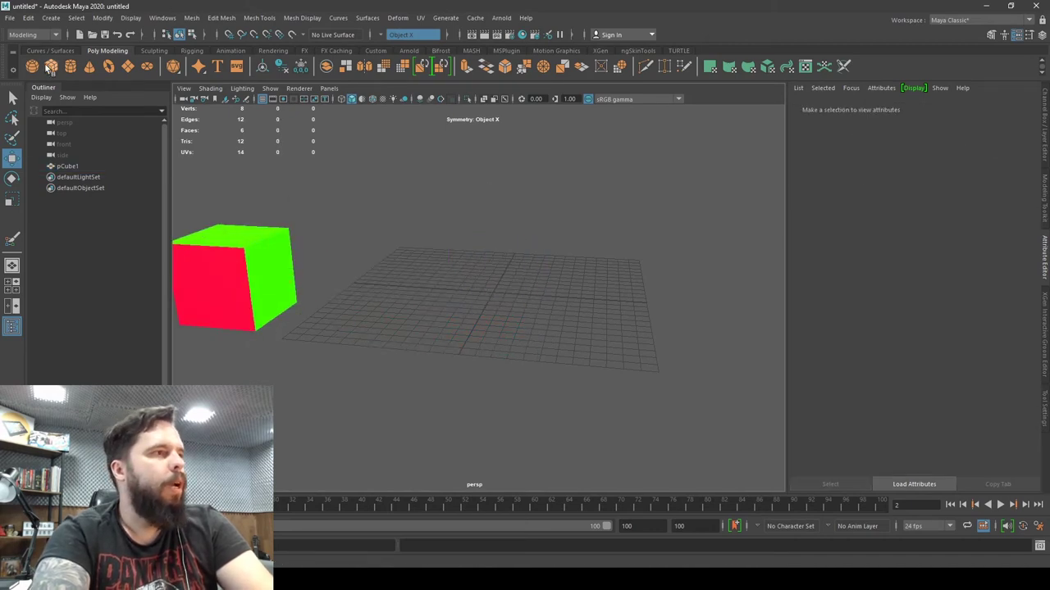
Create a new cube, scale it into a tall box and frame it
right_click_drag(456, 279, 522, 307, "shift")
key("r")
left_click_drag(492, 293, 594, 206)
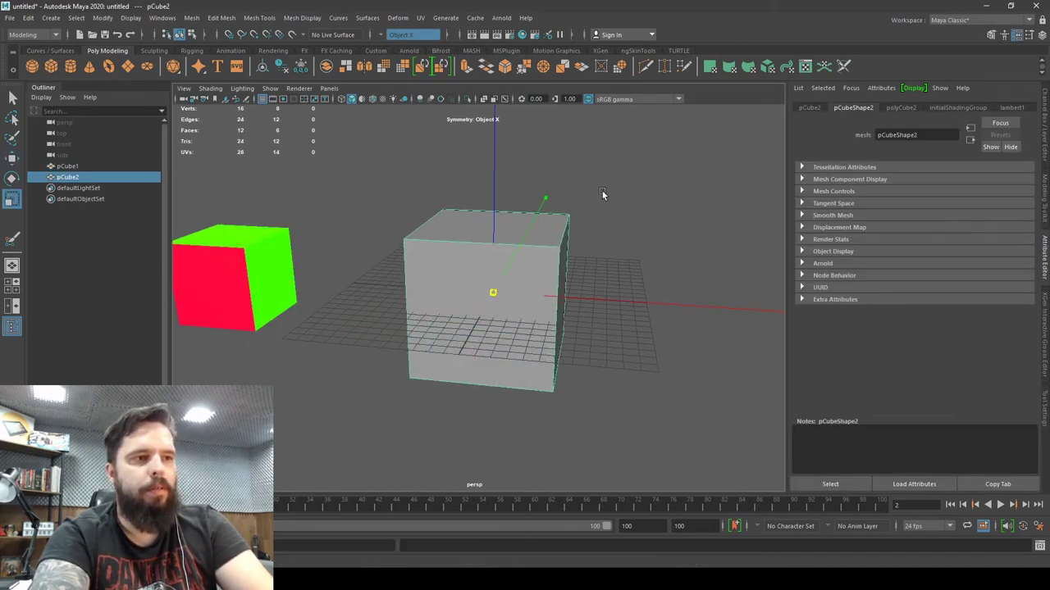
left_click_drag(500, 249, 510, 168)
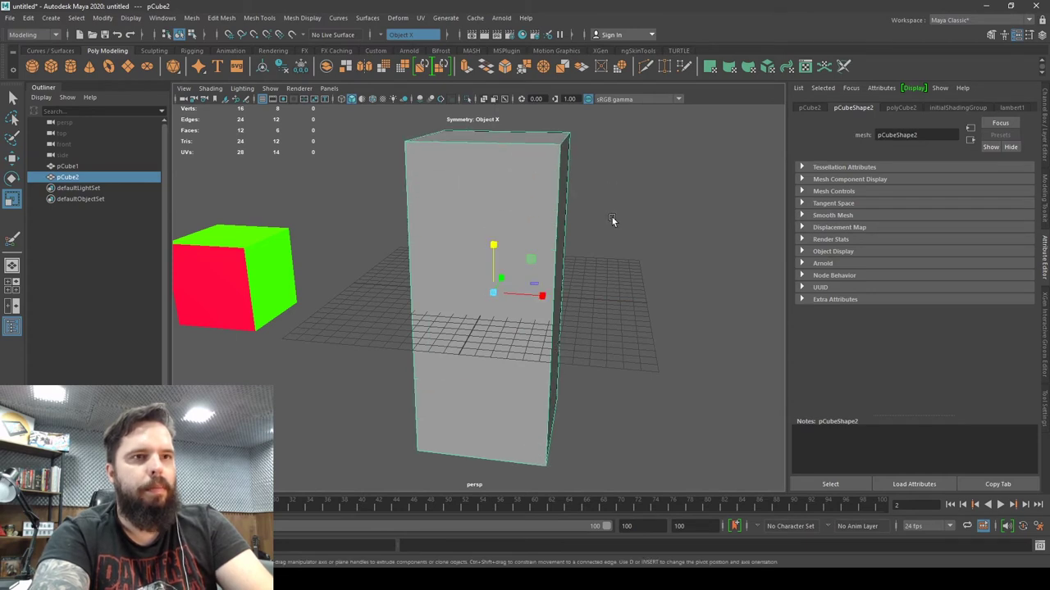
mouse_move(493, 248)
left_mouse_down()
mouse_move(506, 88)
mouse_move(512, 328)
left_mouse_up()
key("f")
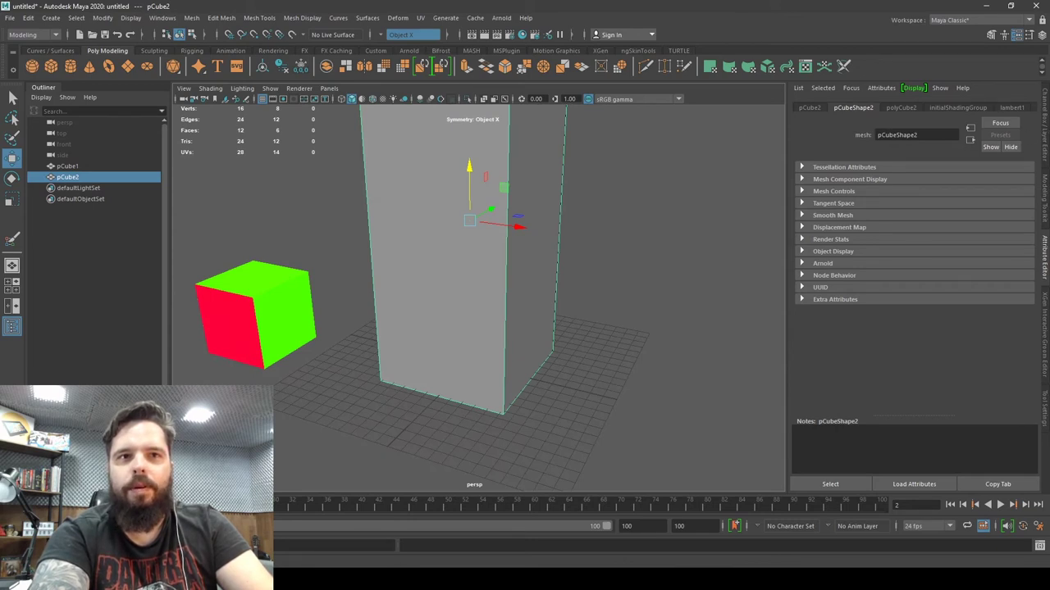
Cut a horizontal edge loop around the tall box with Multi-Cut
left_click(1045, 194)
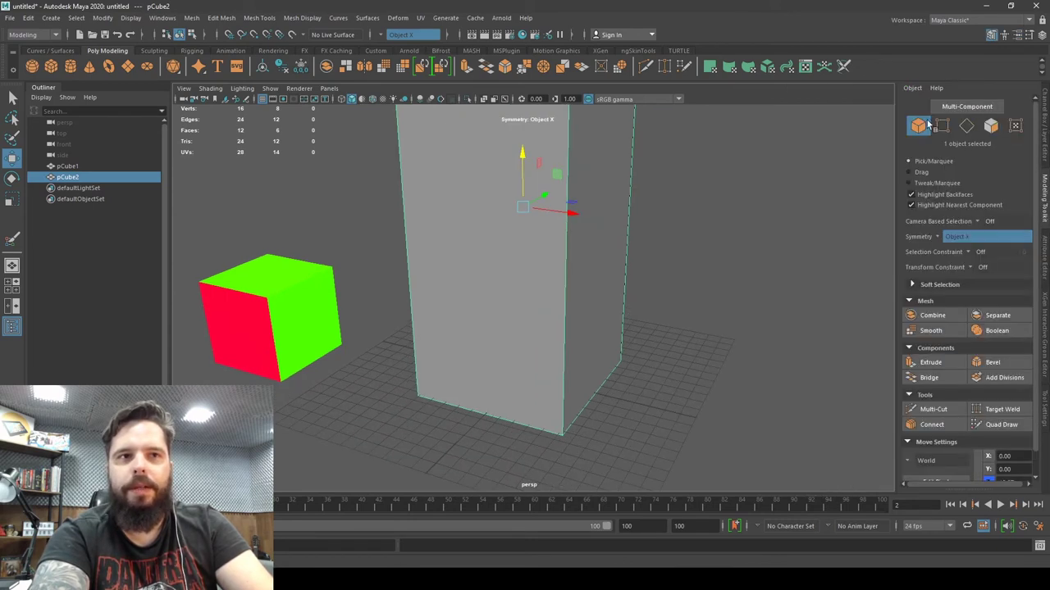
left_click(927, 407)
left_click(550, 258, "ctrl")
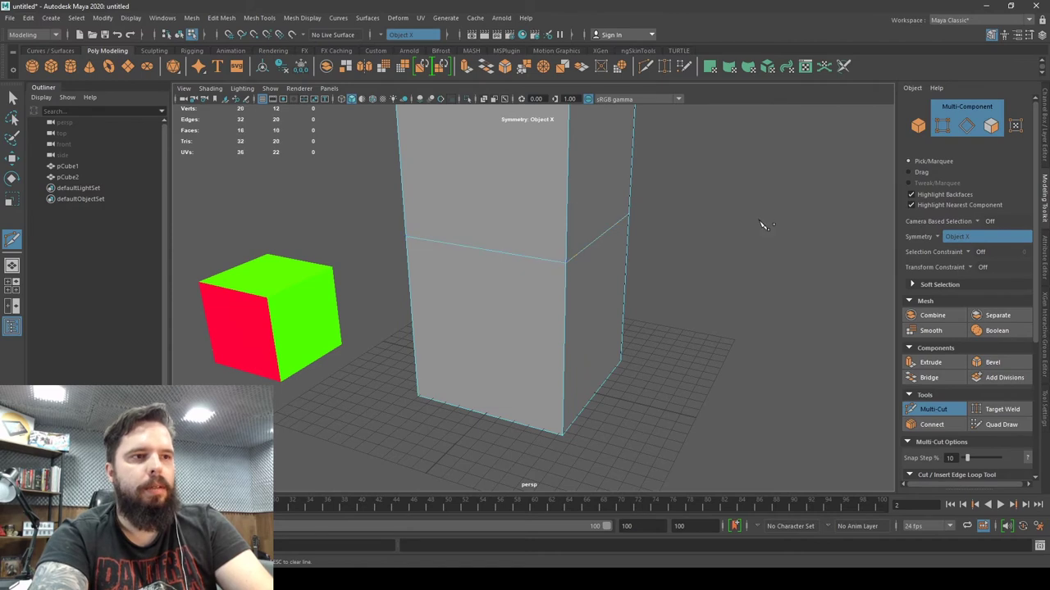
left_click_drag(662, 284, 926, 140, "alt")
key("w")
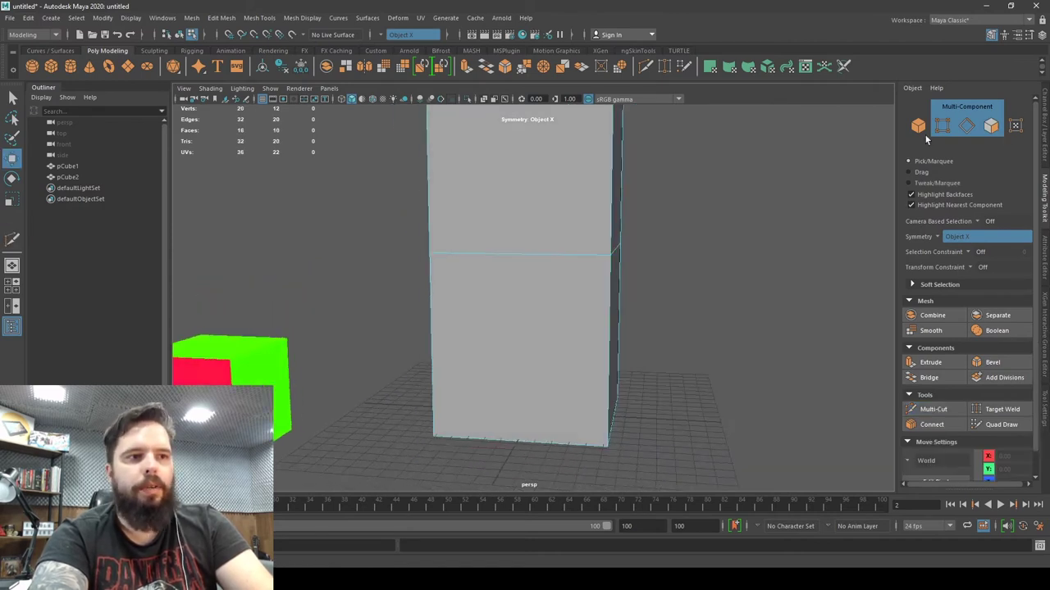
Select the lower faces of the tall box
left_click(989, 127)
mouse_move(738, 312)
left_mouse_down("alt")
mouse_move(629, 379)
mouse_move(666, 399)
left_mouse_up("alt")
left_click_drag(461, 273, 615, 385)
mouse_move(615, 386)
left_mouse_down("alt")
mouse_move(401, 310)
mouse_move(585, 278)
mouse_move(617, 309)
mouse_move(543, 317)
left_mouse_up("alt")
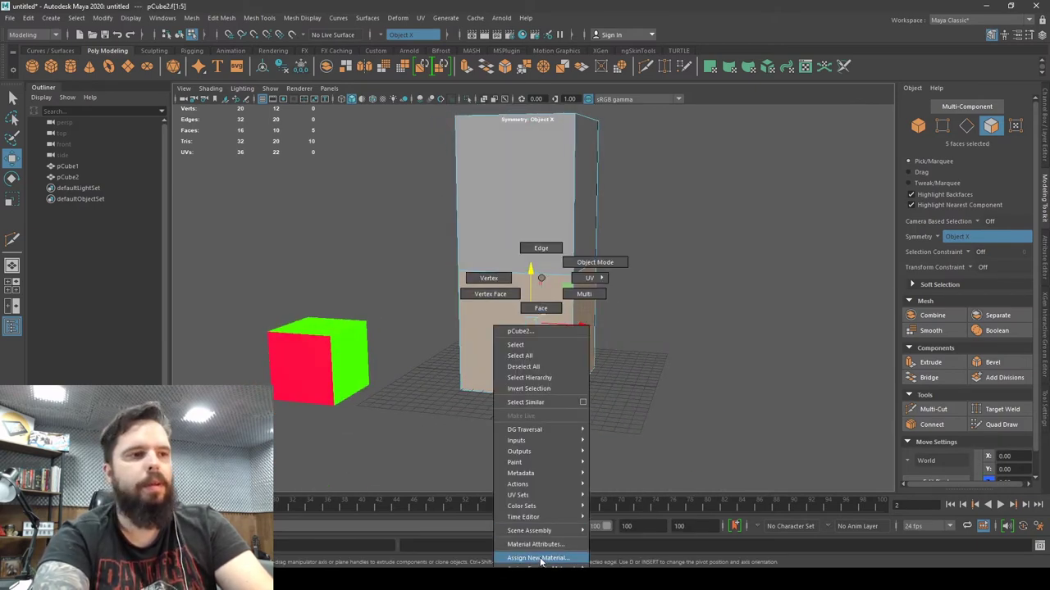
Assign a new Blinn material named Mat_3_a to the lower faces
left_click(541, 558)
left_click(300, 177)
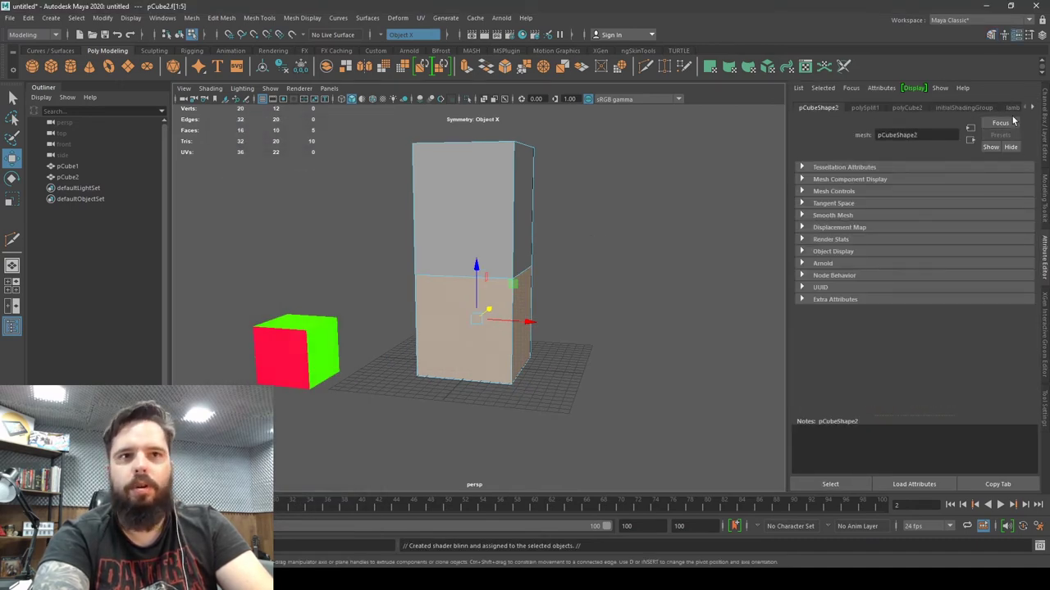
left_click(1034, 107)
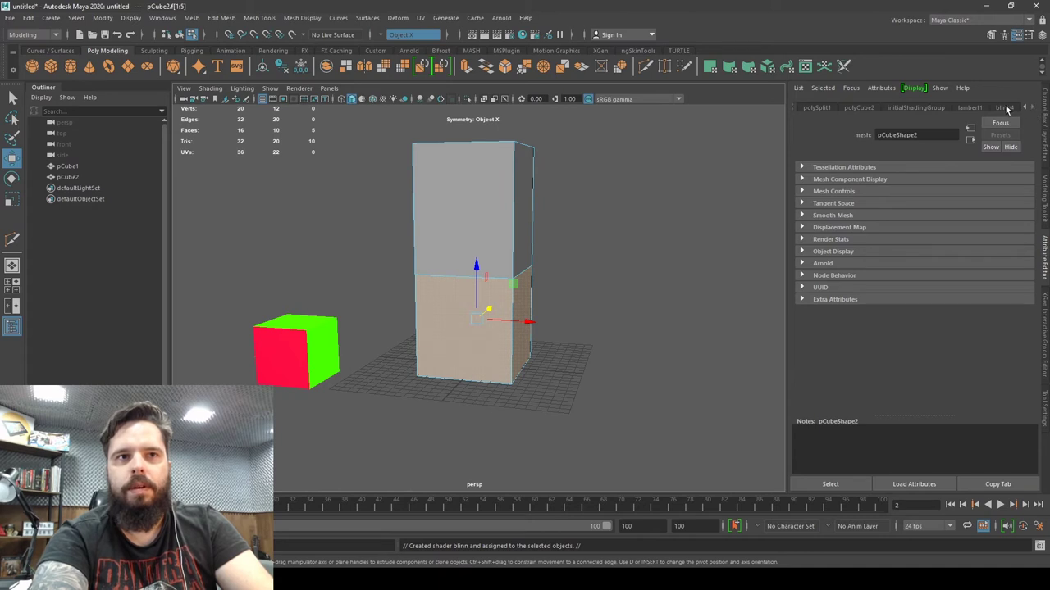
left_click(1005, 107)
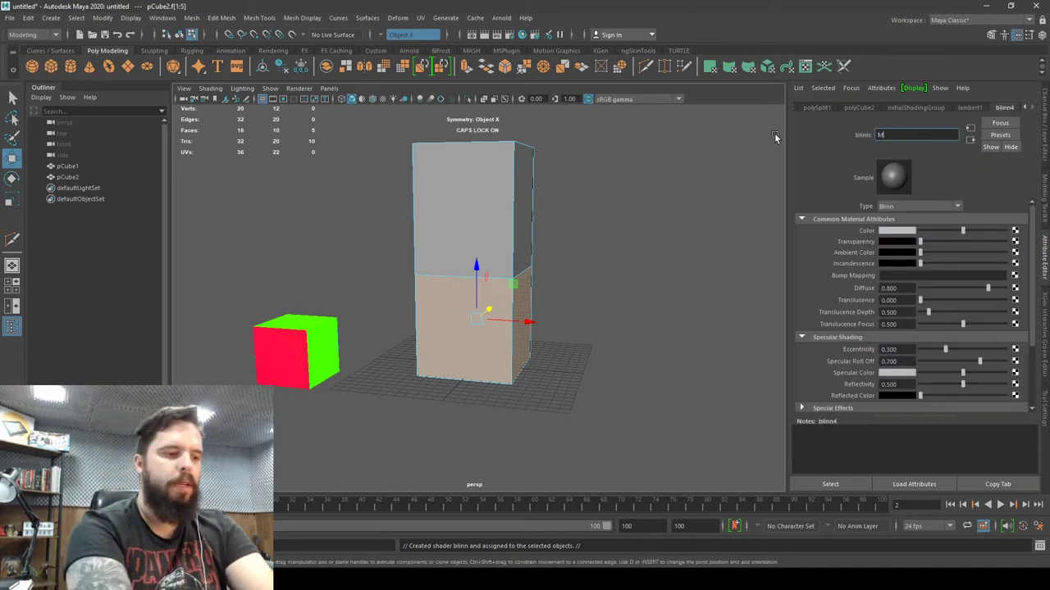
type("Mat")
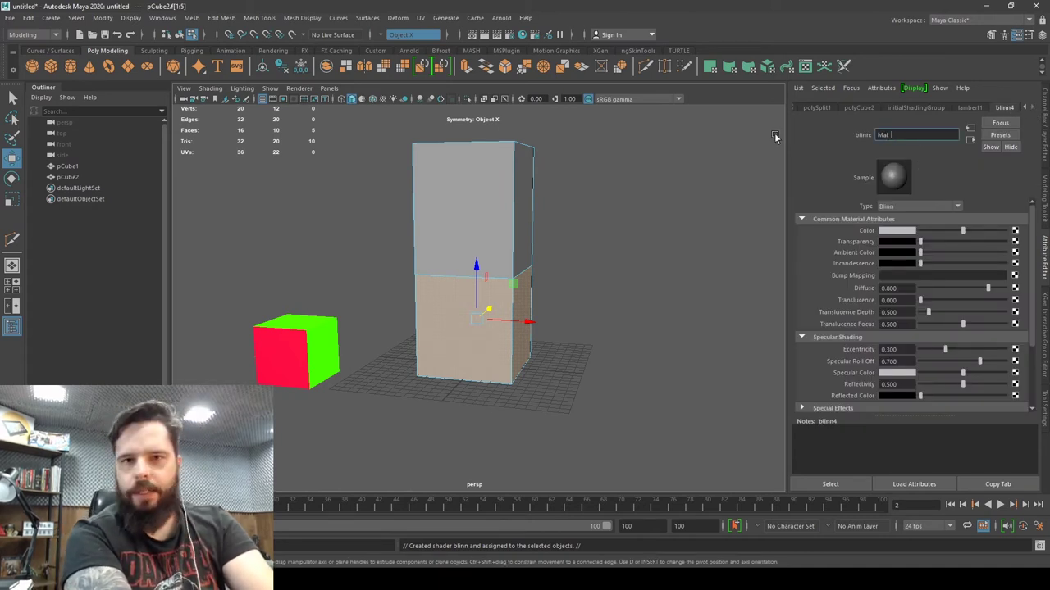
type("_3_")
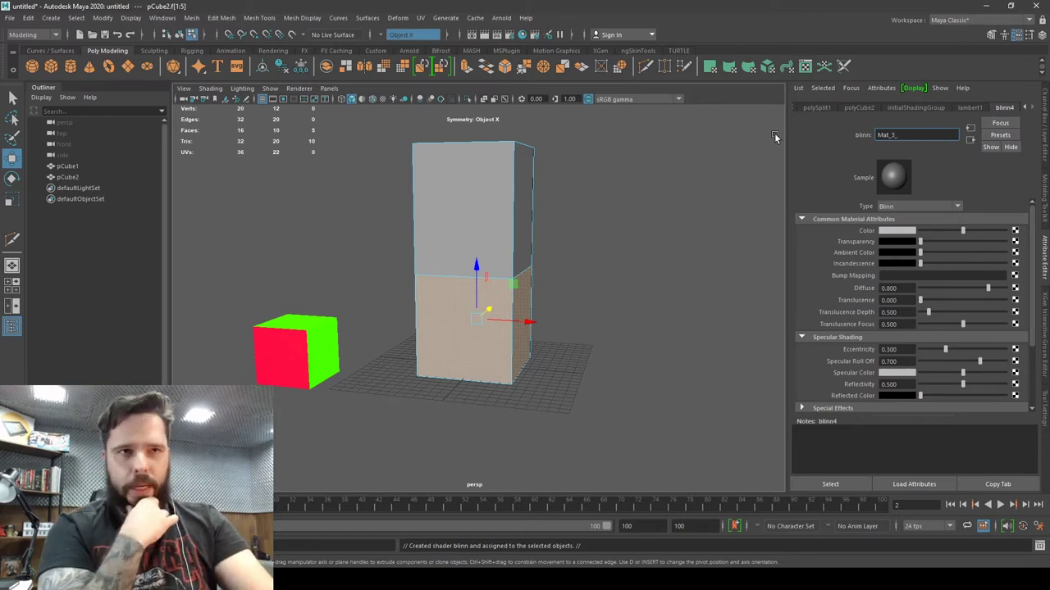
type("a")
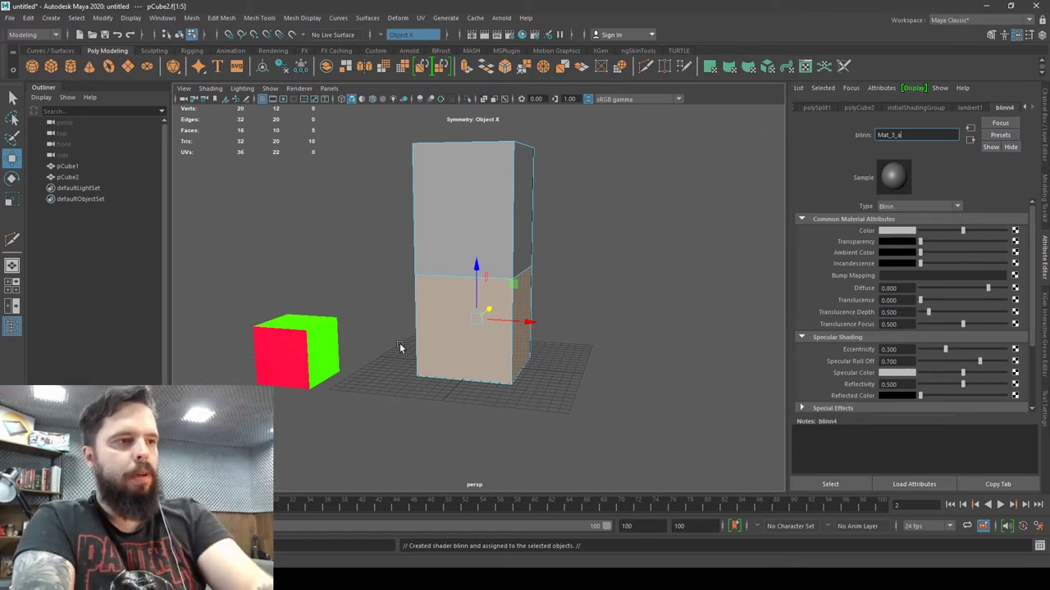
key("Return")
Give the upper faces a new Blinn named Mat_3_b, then return to Object Mode
left_click(482, 185)
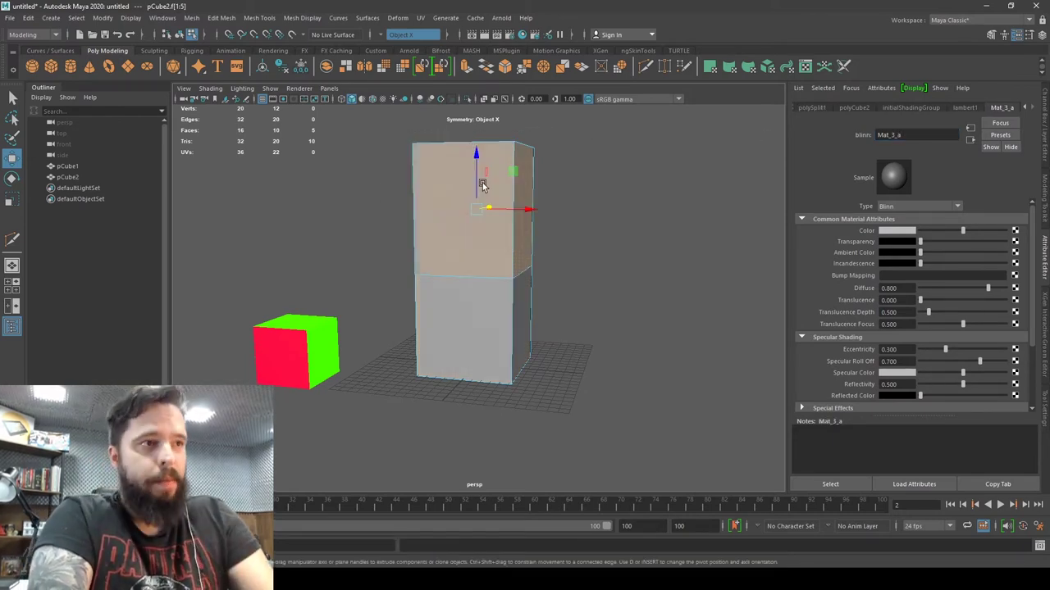
left_click_drag(483, 185, 492, 242, "alt")
right_click(468, 240)
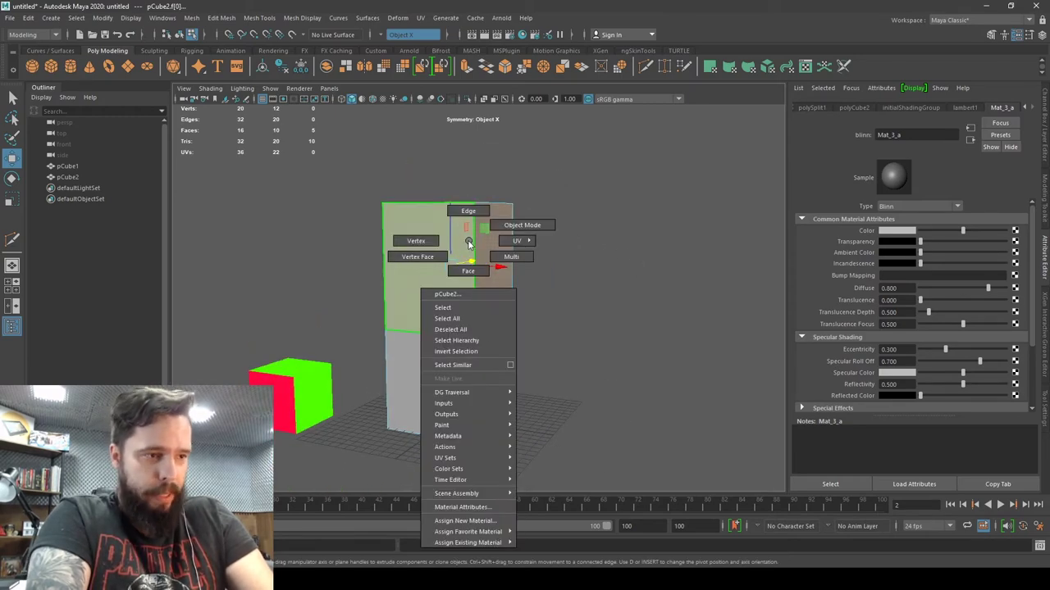
left_click(487, 521)
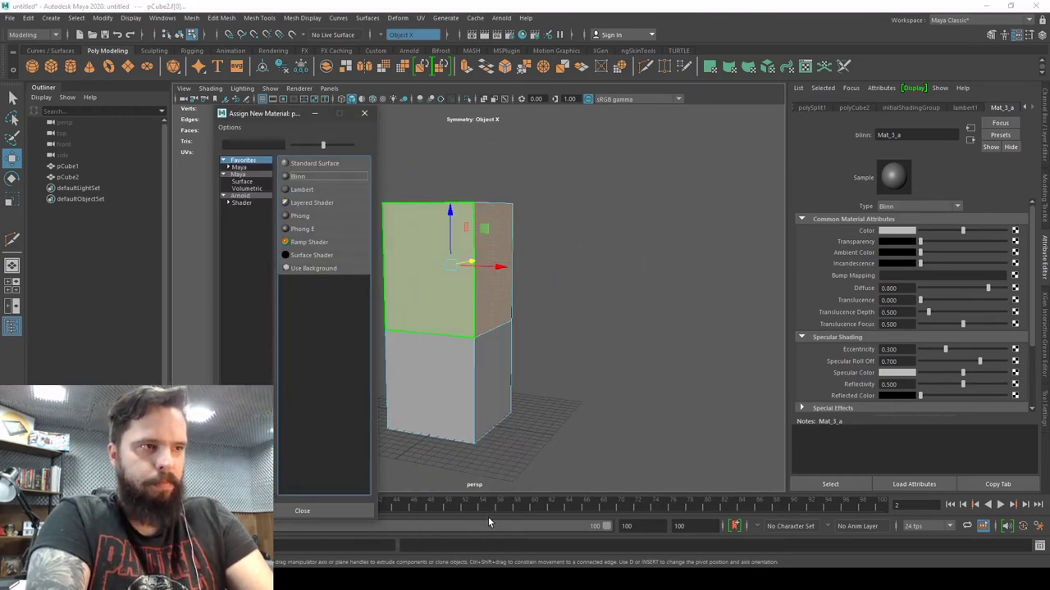
left_click(298, 177)
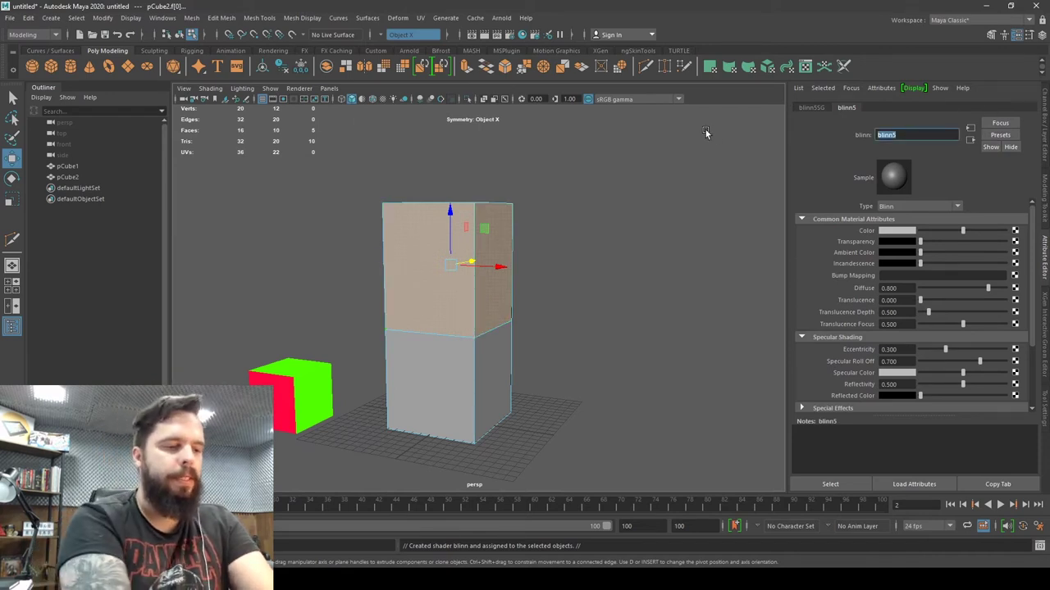
type("Mat_3_")
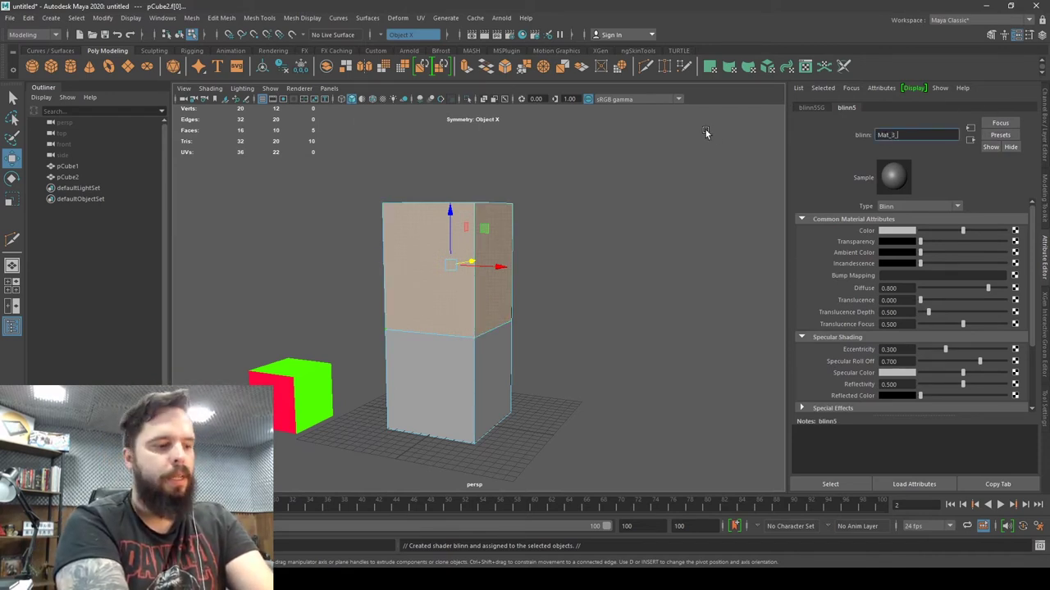
type("b")
key("Return")
right_click(443, 238)
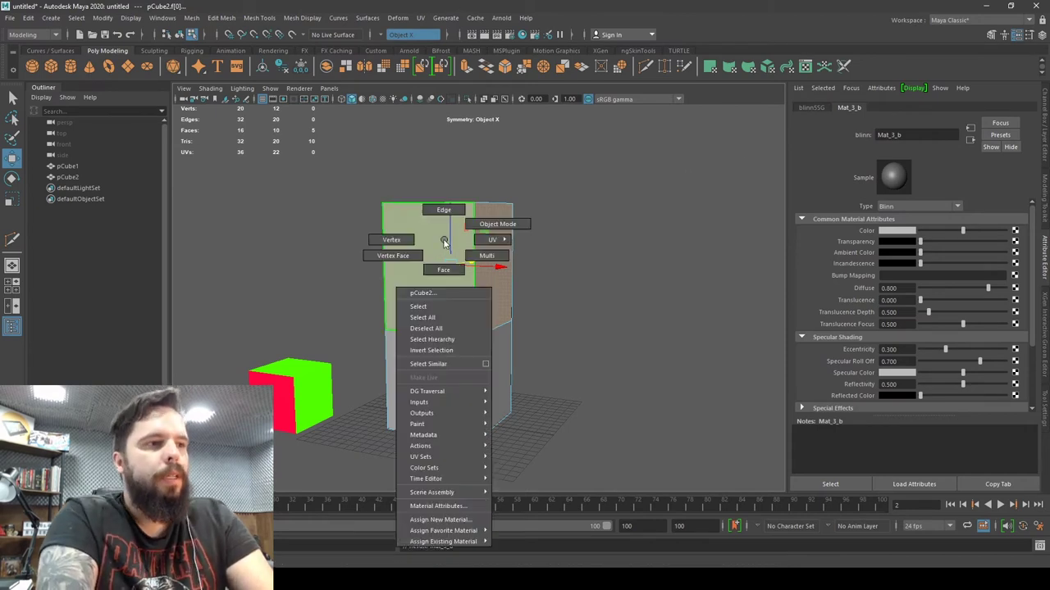
right_click_drag(443, 239, 517, 228)
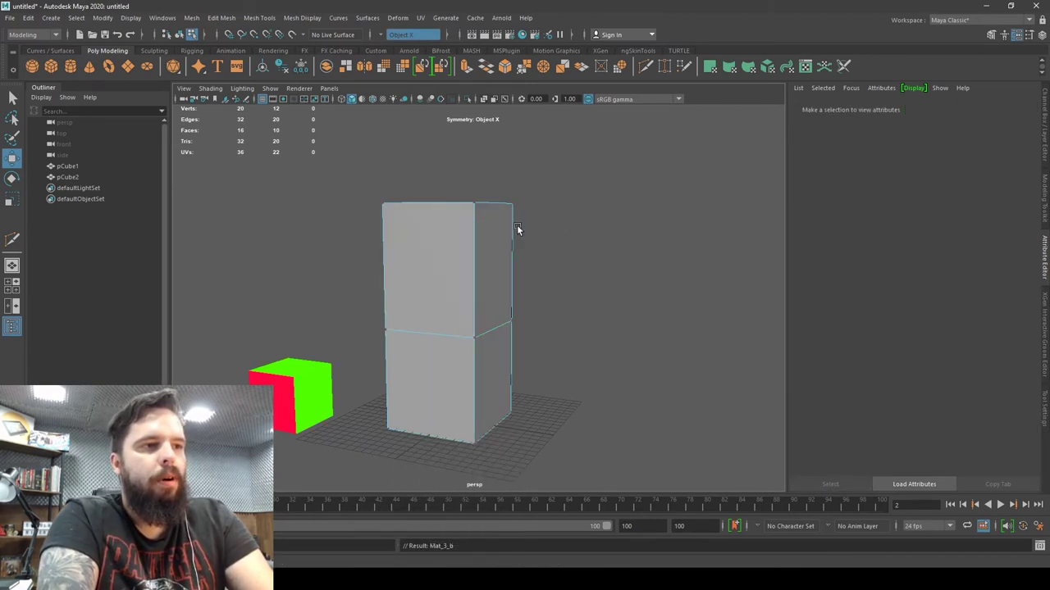
Delete the construction history of pCube2
left_click(448, 337)
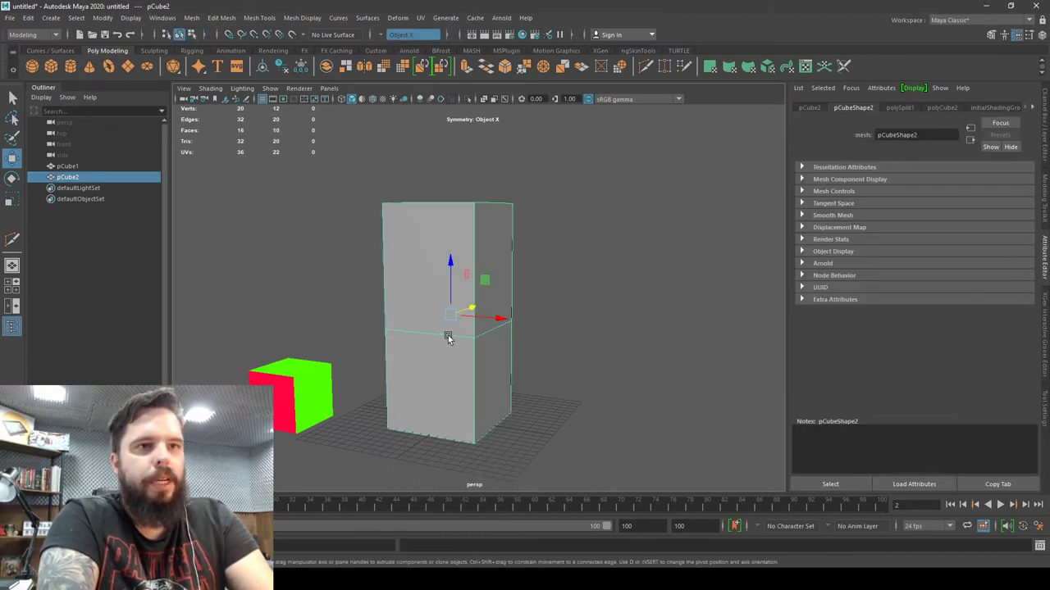
left_click(1035, 108)
left_click(1035, 109)
left_click(1035, 109)
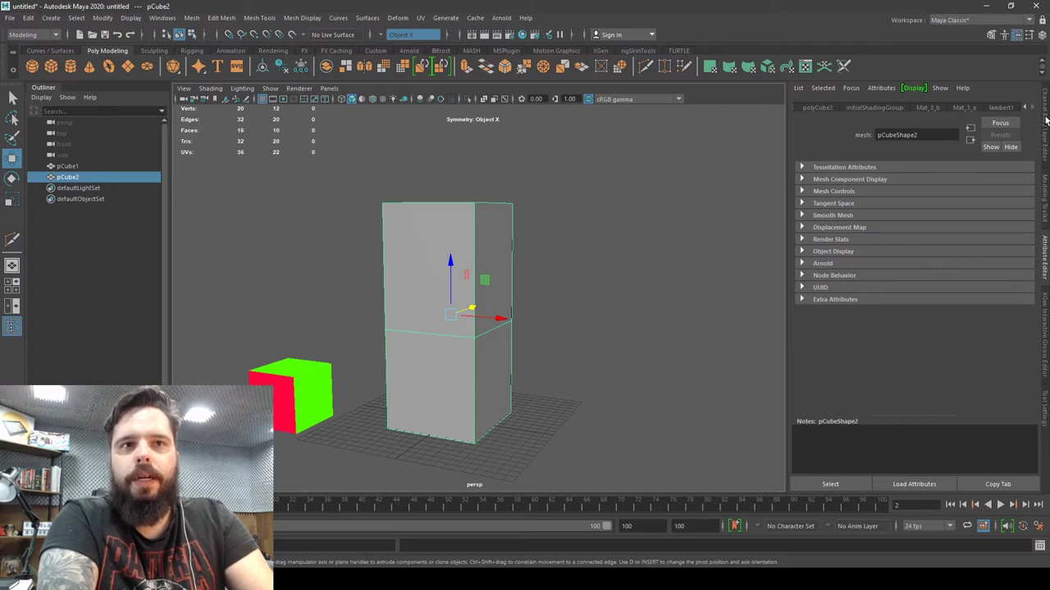
left_click(1045, 119)
left_click(920, 100)
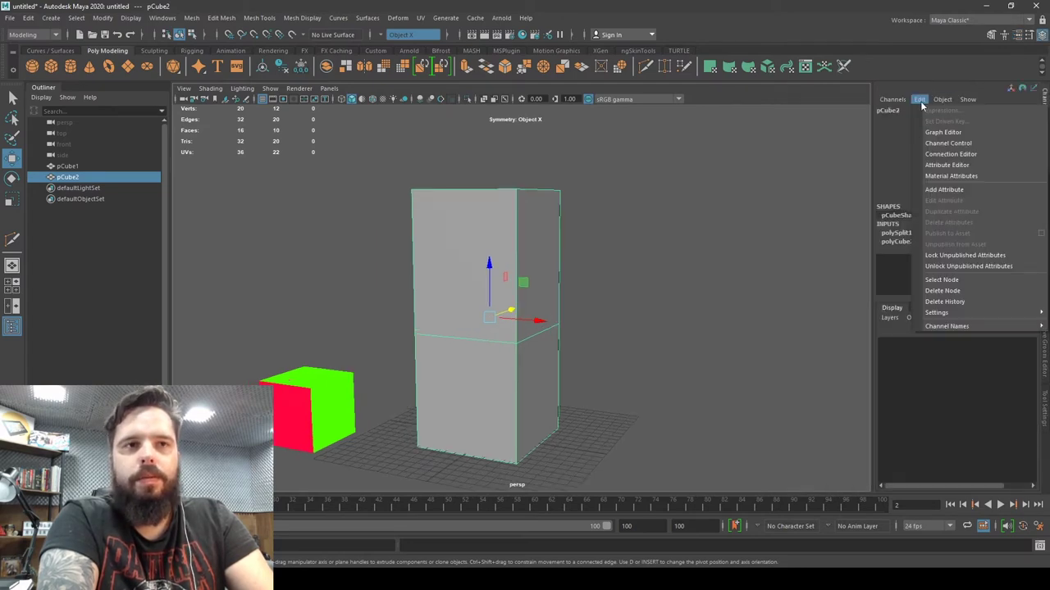
left_click(951, 300)
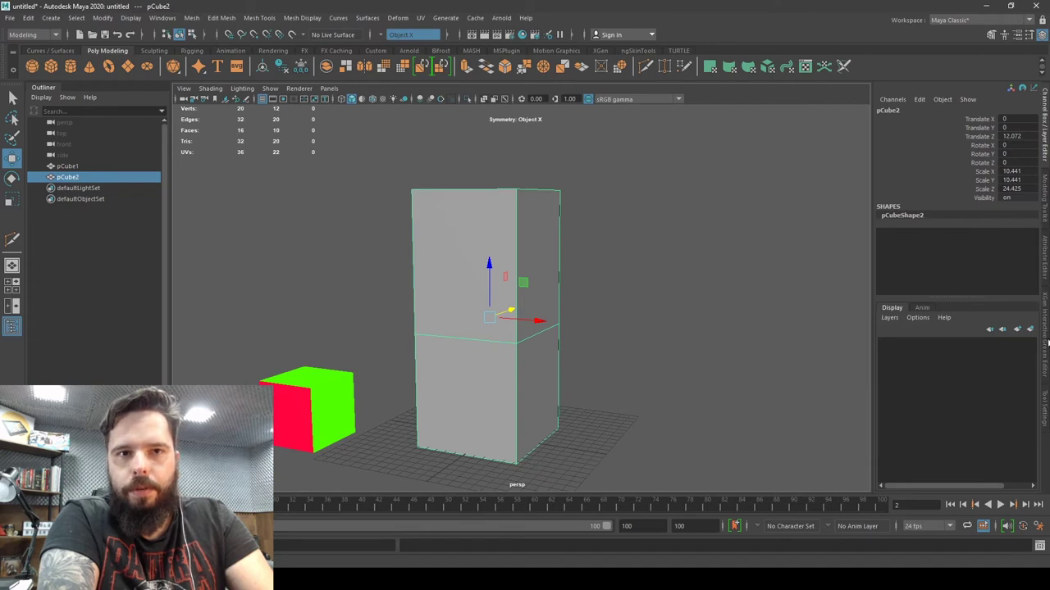
Set lambert1's colour to red
left_click(1045, 261)
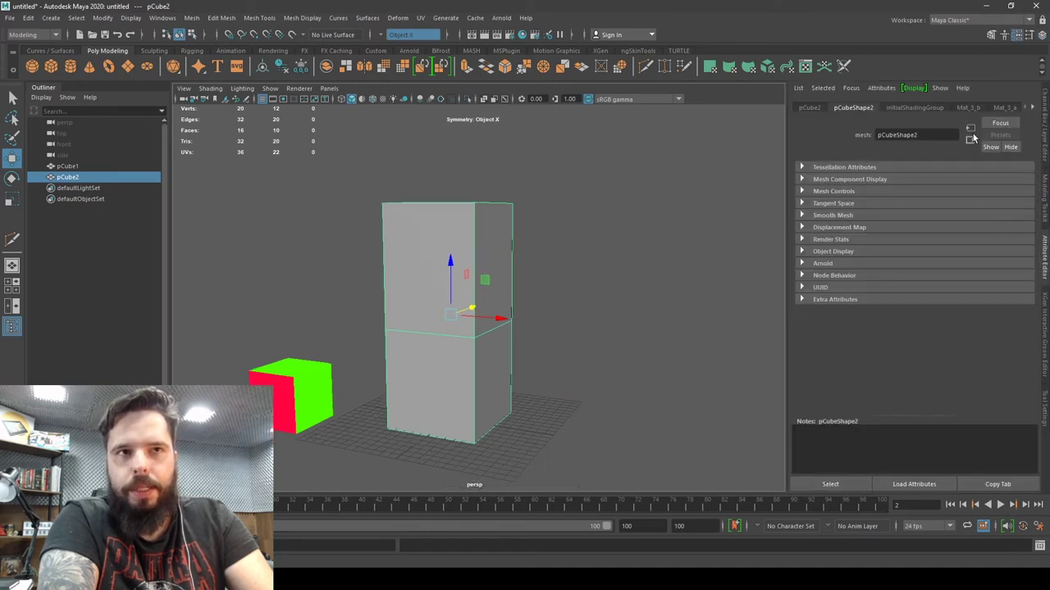
left_click(1032, 108)
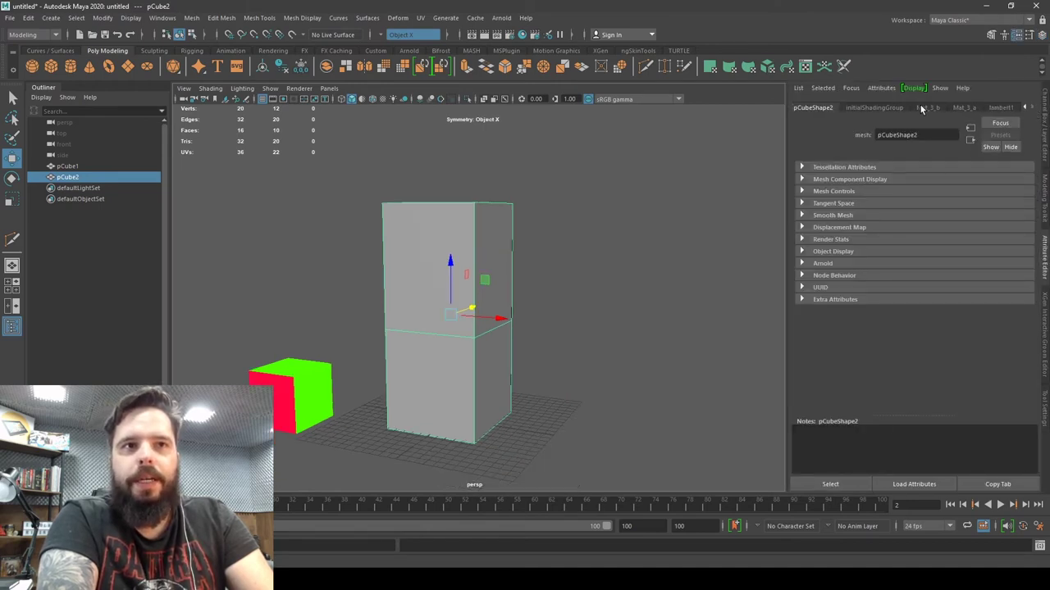
left_click(921, 108)
left_click(1002, 107)
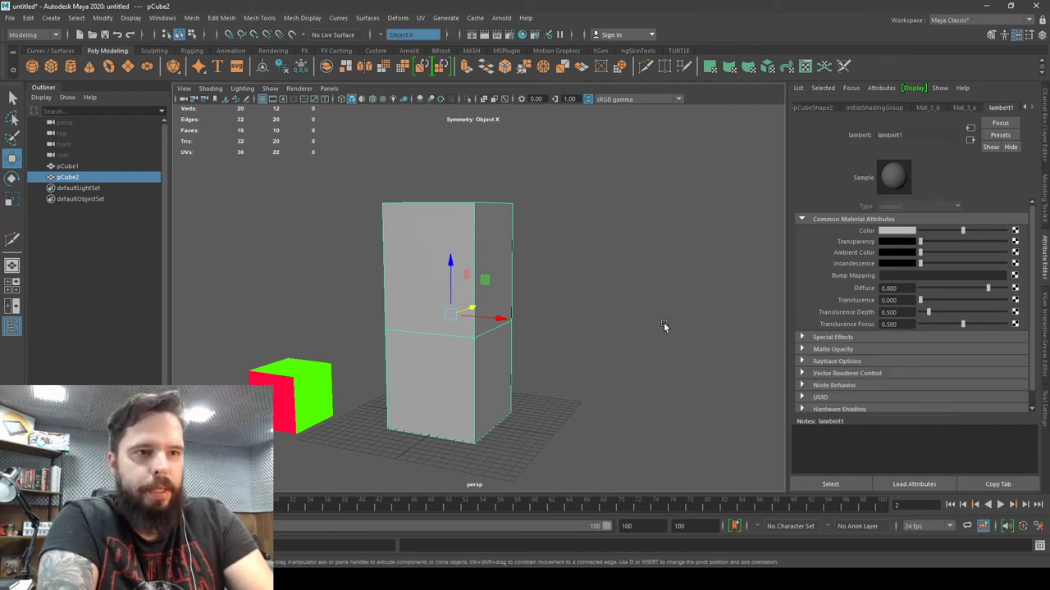
left_click(892, 232)
left_click_drag(873, 265, 919, 271)
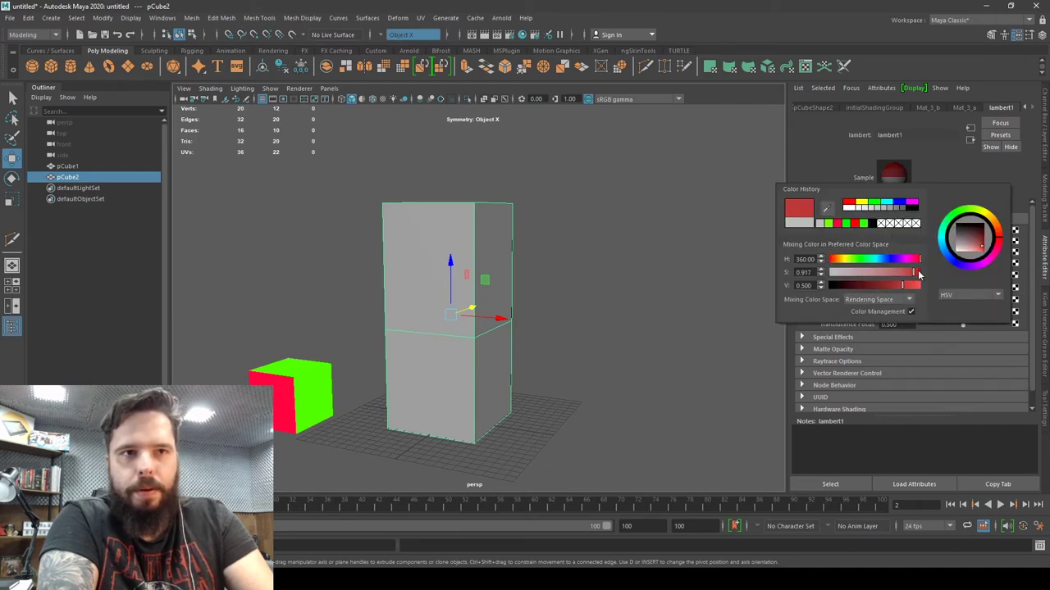
mouse_move(552, 207)
left_mouse_down("alt")
mouse_move(681, 145)
mouse_move(553, 230)
left_mouse_up("alt")
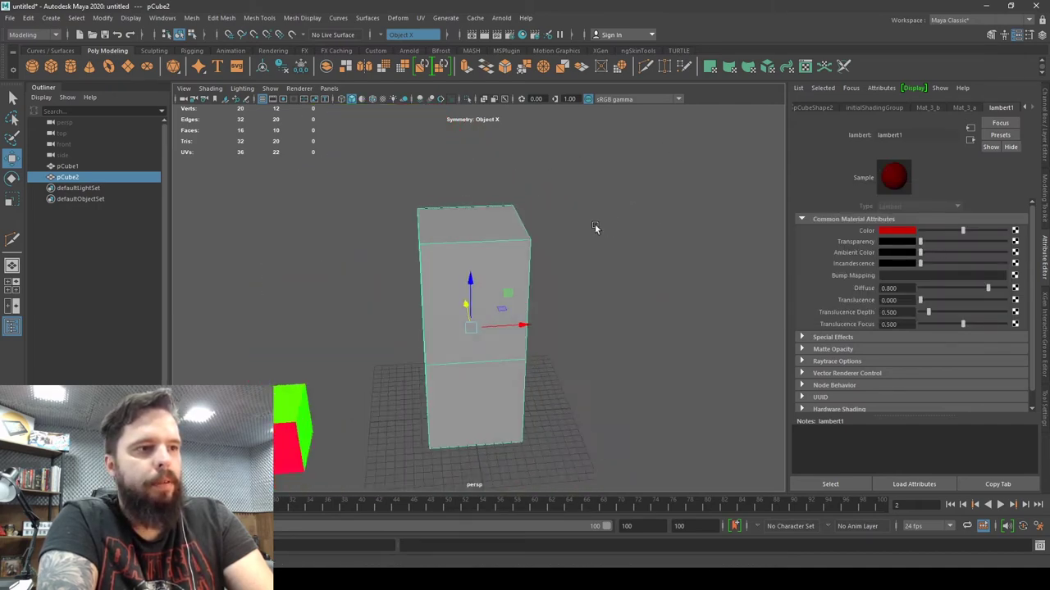
Colour Mat_3_b green and Mat_3_a blue
left_click(930, 109)
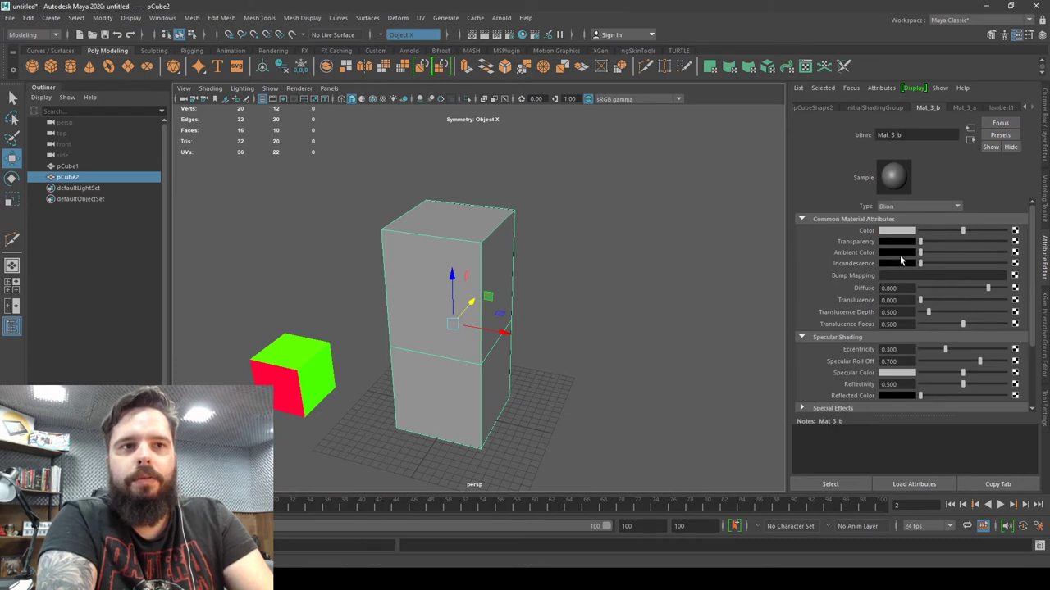
left_click(899, 233)
left_click_drag(868, 266, 932, 278)
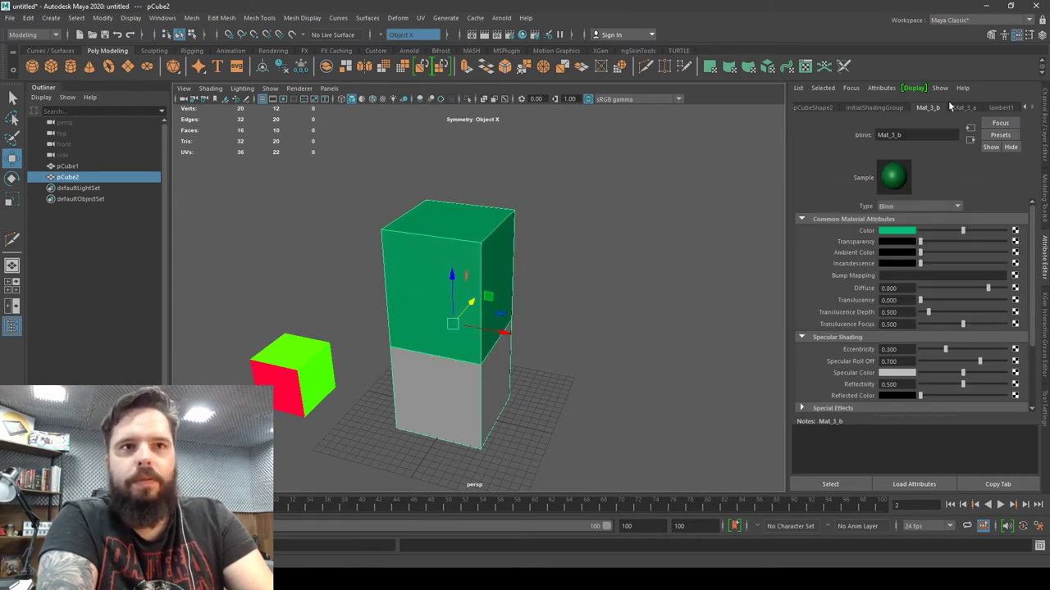
left_click(963, 108)
left_click(902, 232)
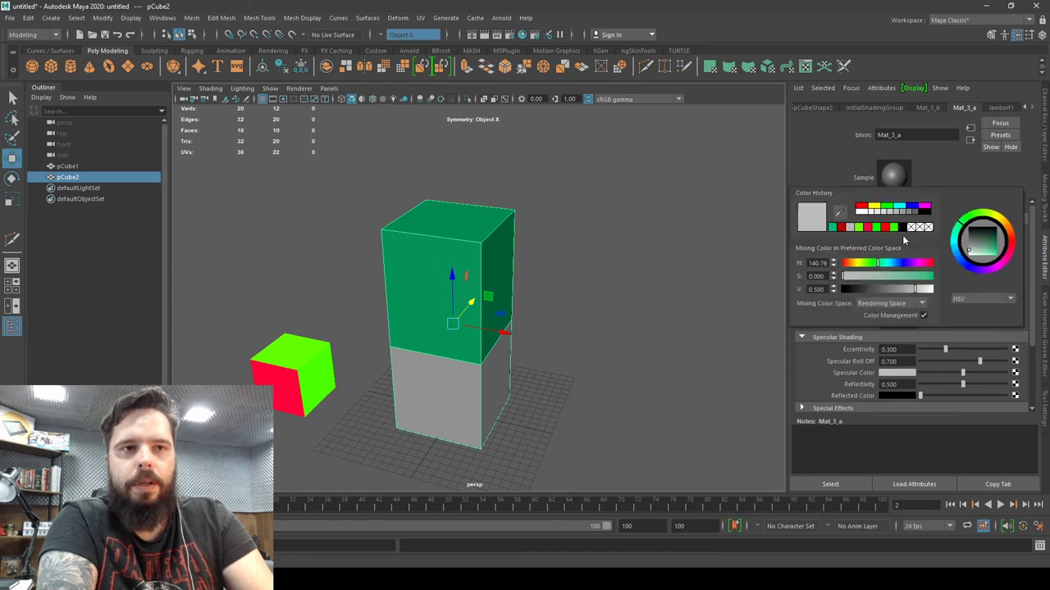
mouse_move(874, 263)
left_mouse_down()
mouse_move(915, 263)
mouse_move(932, 276)
left_mouse_up()
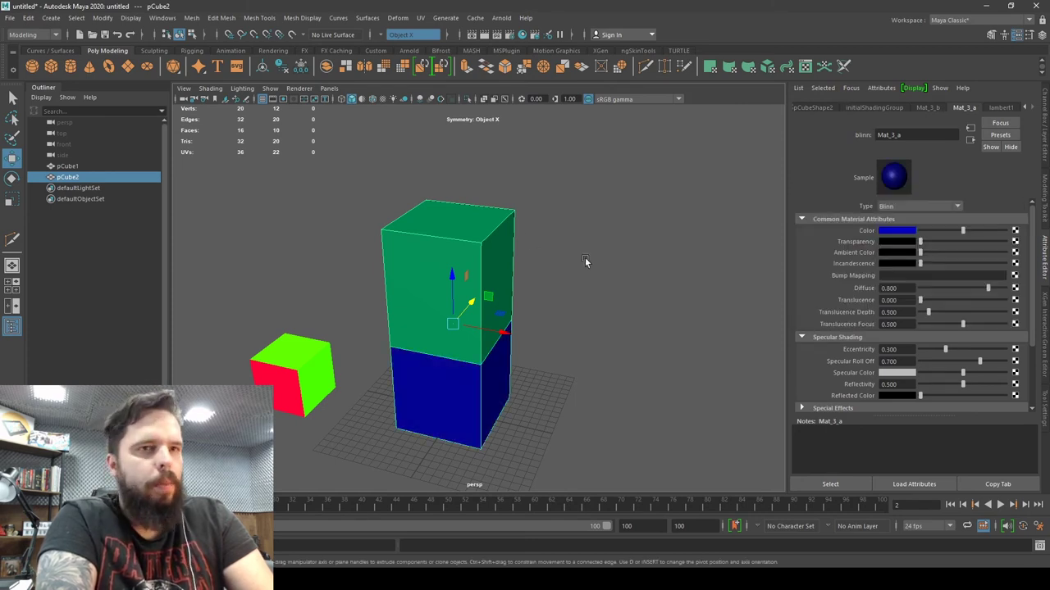
left_click(522, 36)
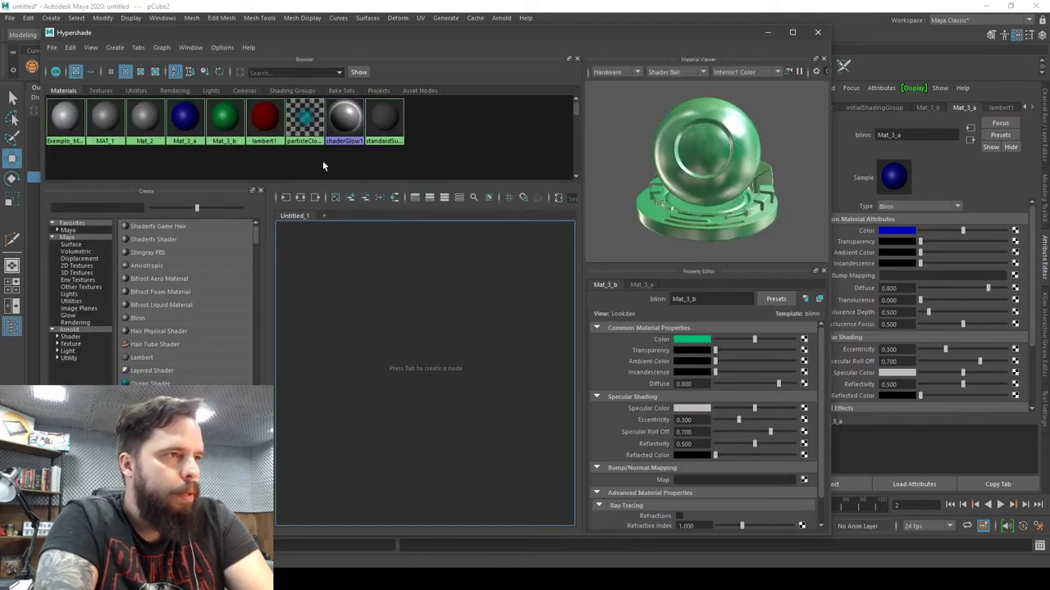
left_click(267, 119)
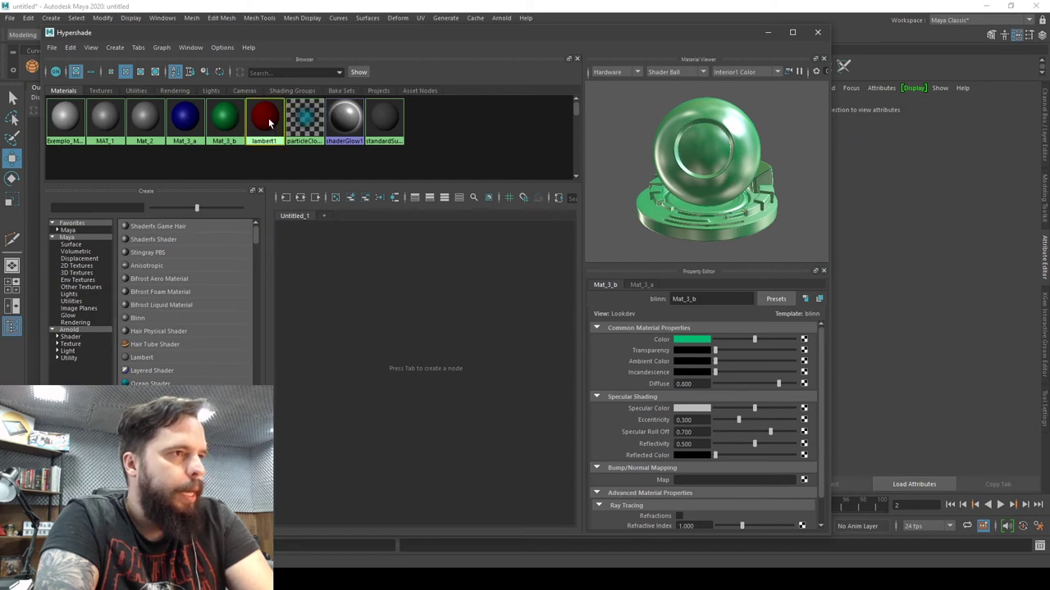
key("Delete")
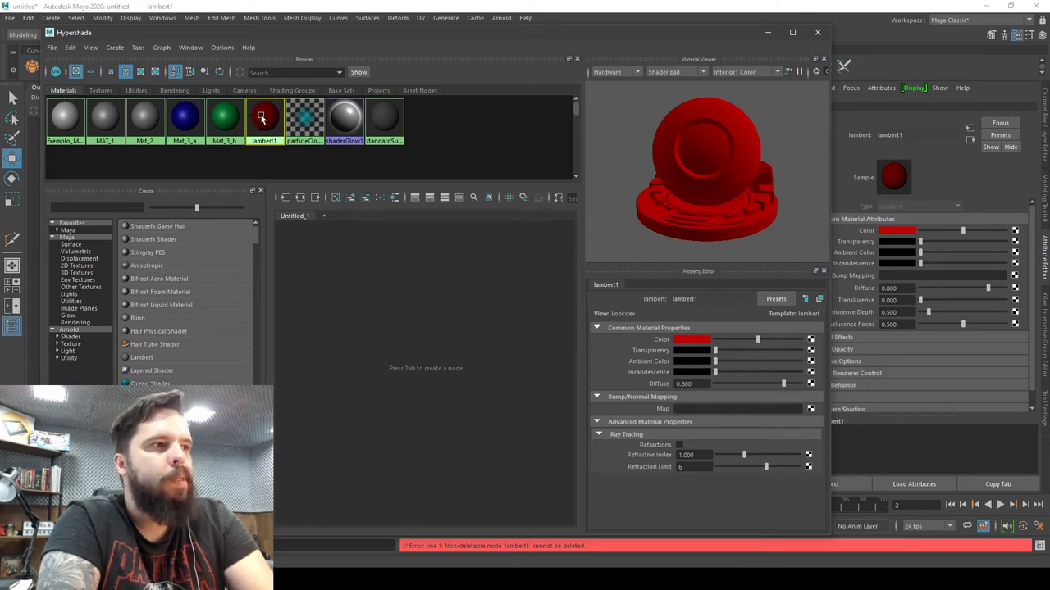
right_click(263, 119)
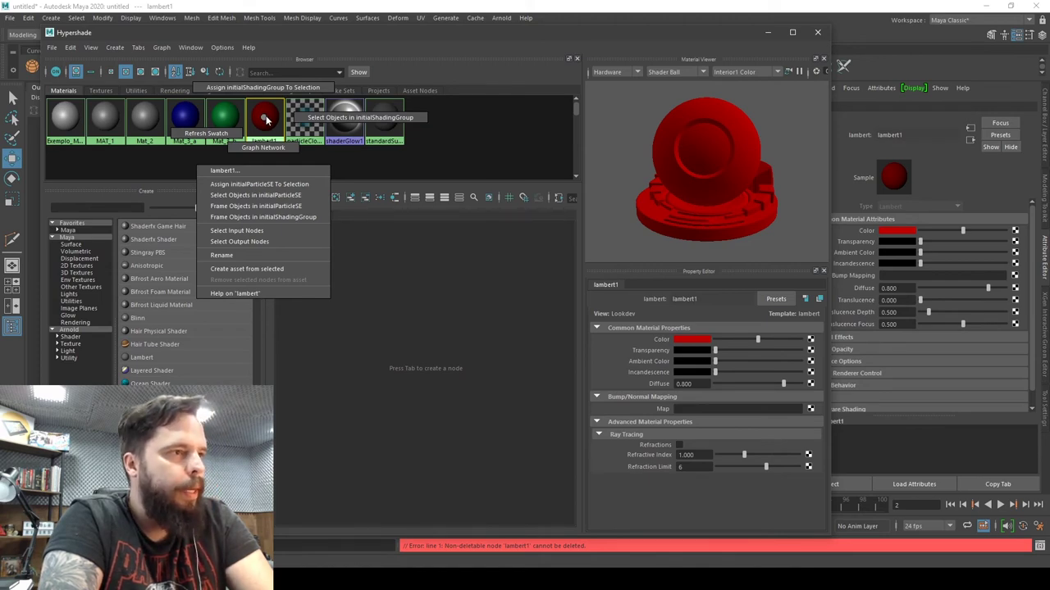
left_click(266, 120)
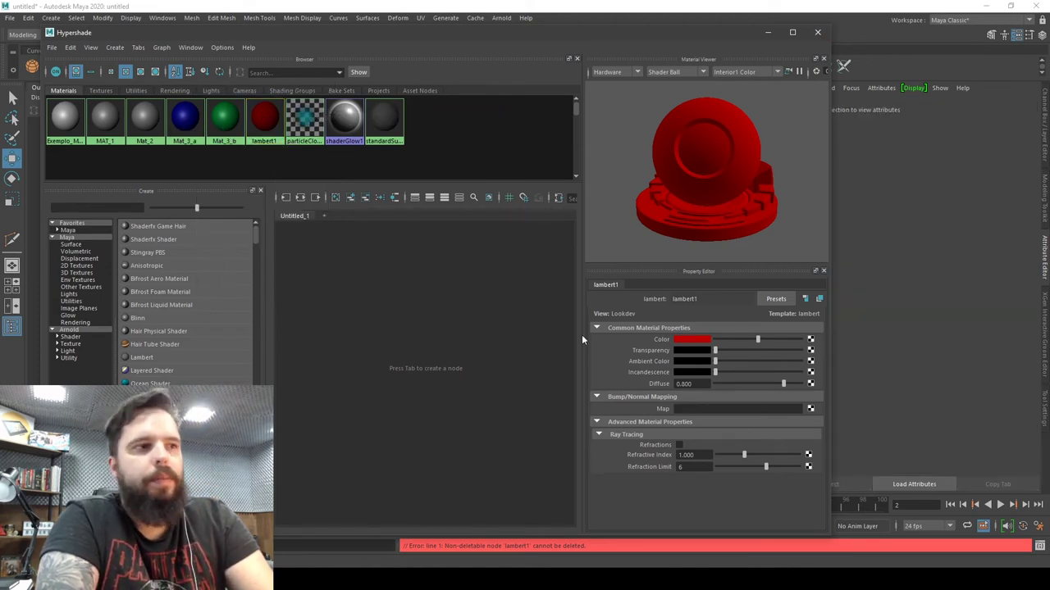
left_click(817, 32)
left_click(438, 375)
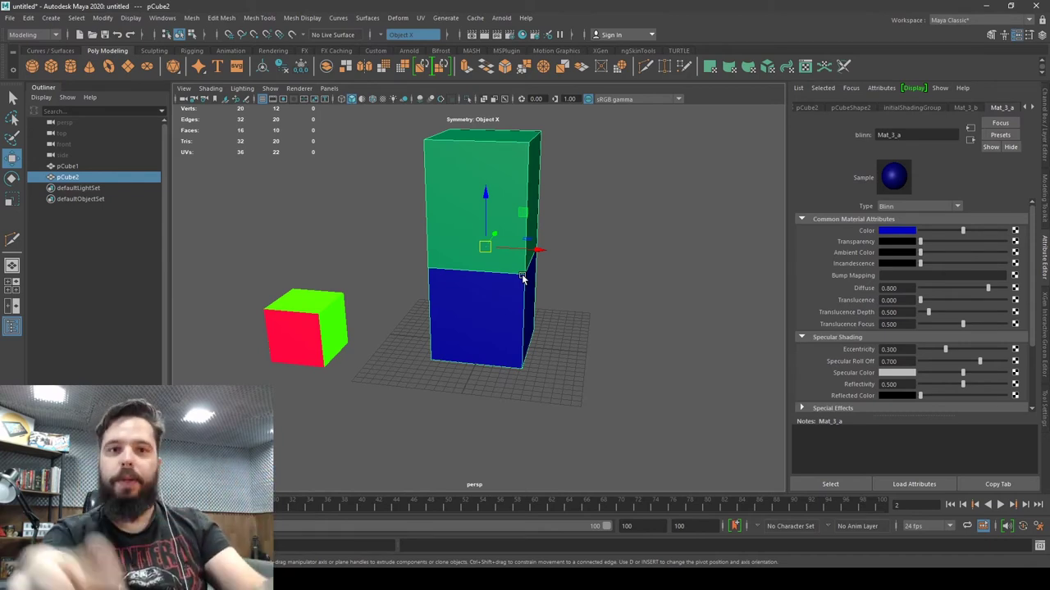
Inspect the boxes in wireframe view, then switch back to shaded view
scroll(523, 277, "up", 3)
scroll(504, 272, "down", 3)
left_click_drag(504, 272, 496, 295, "alt")
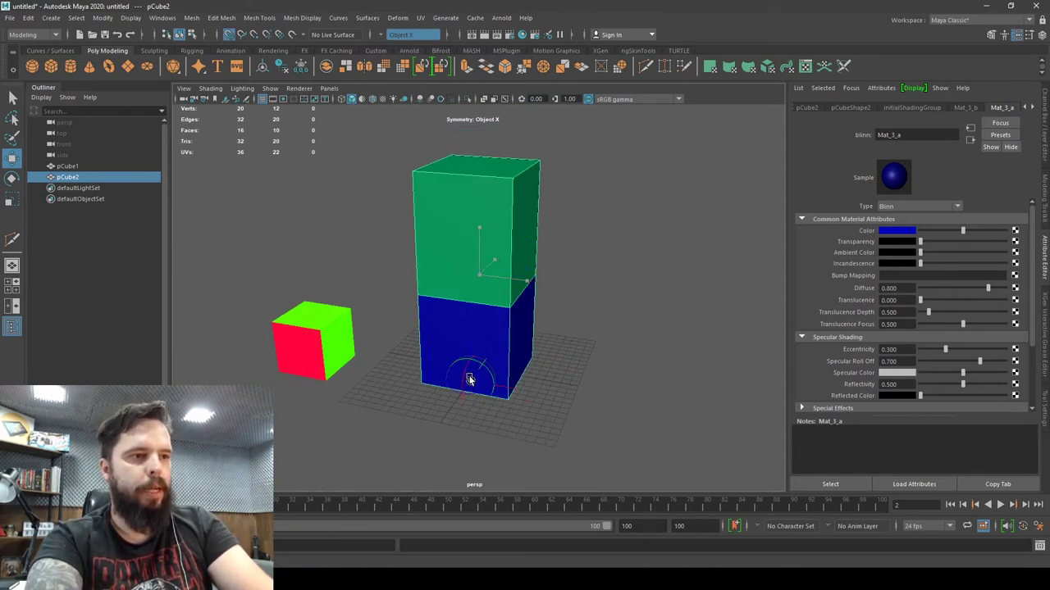
scroll(469, 379, "up", 5)
key("4")
scroll(492, 394, "up", 3)
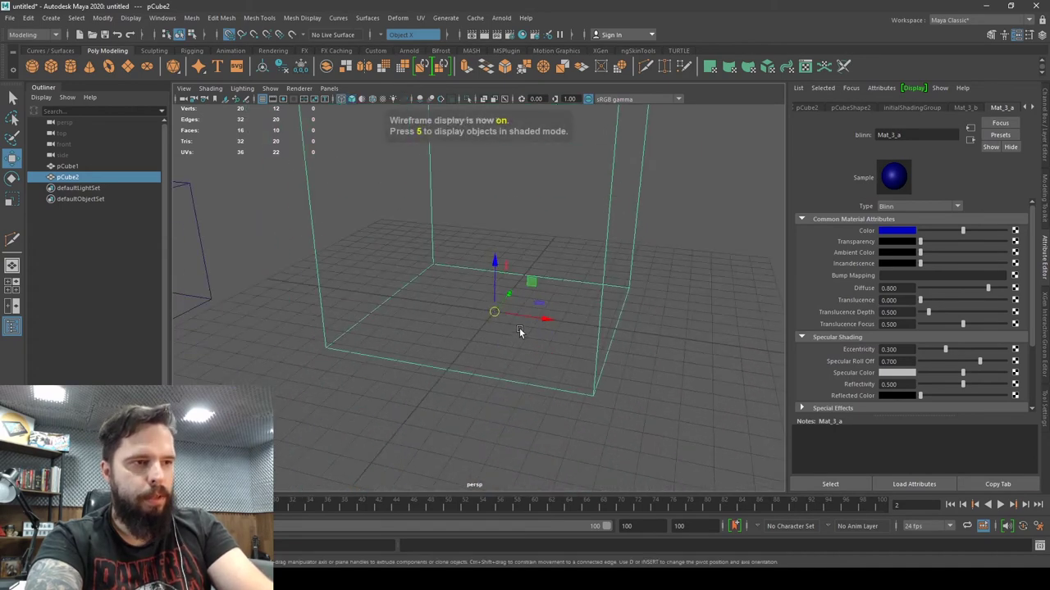
scroll(519, 331, "down", 2)
scroll(519, 332, "down", 3)
scroll(519, 331, "down", 2)
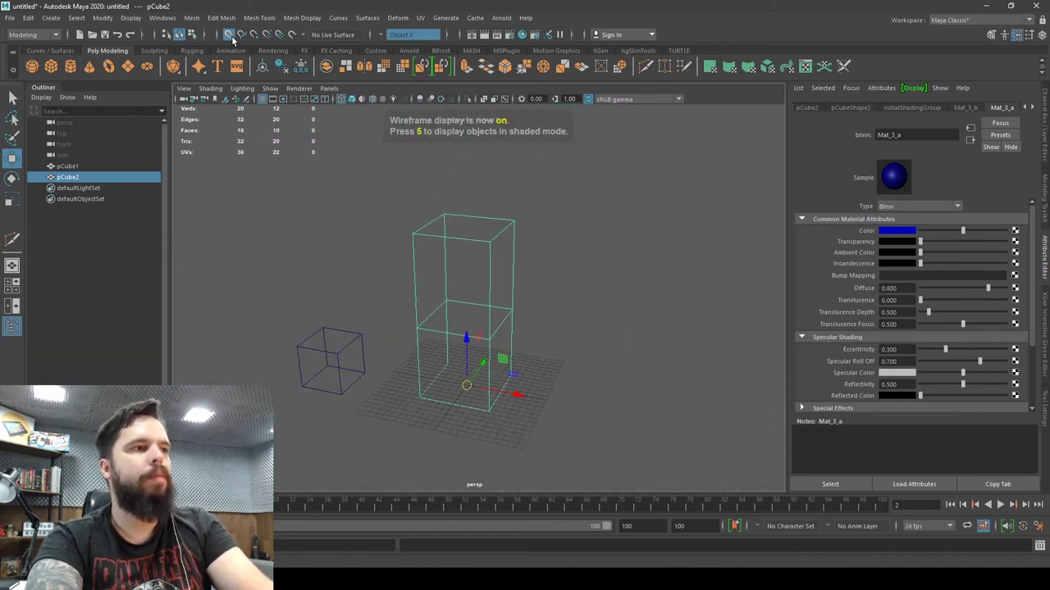
scroll(513, 316, "down", 4)
key("5")
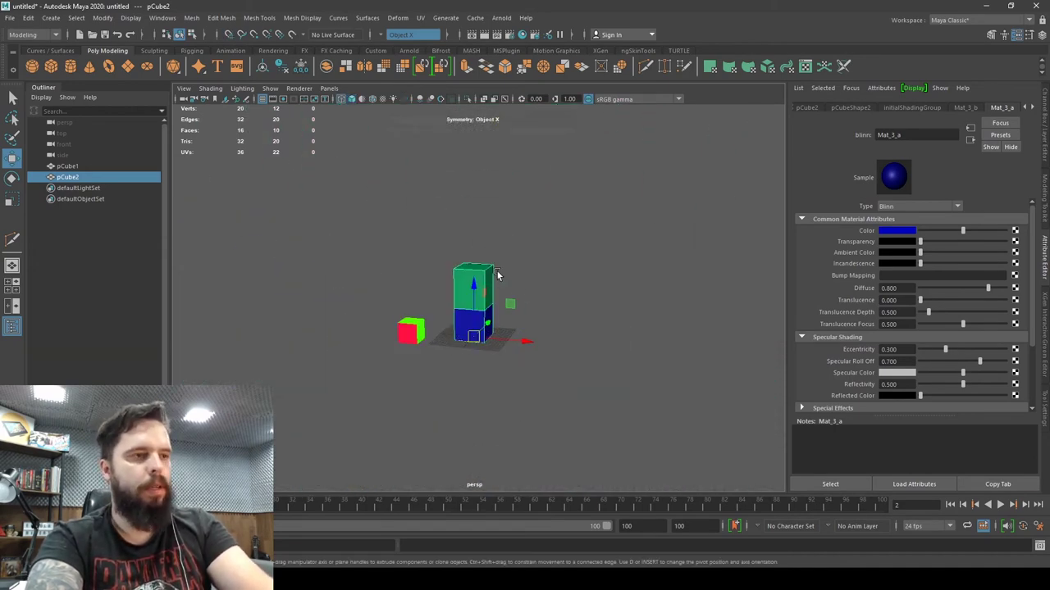
scroll(555, 295, "up", 3)
Freeze the tall box's transforms from the shelf, checking the Channel Box values
left_click(1044, 115)
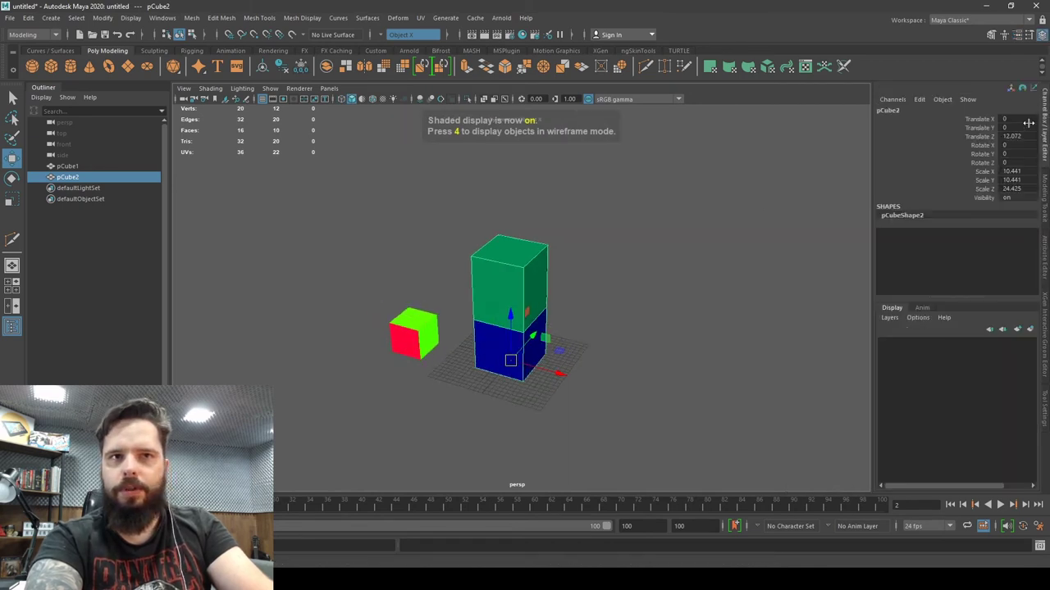
left_click(300, 66)
left_click_drag(590, 271, 604, 260, "alt")
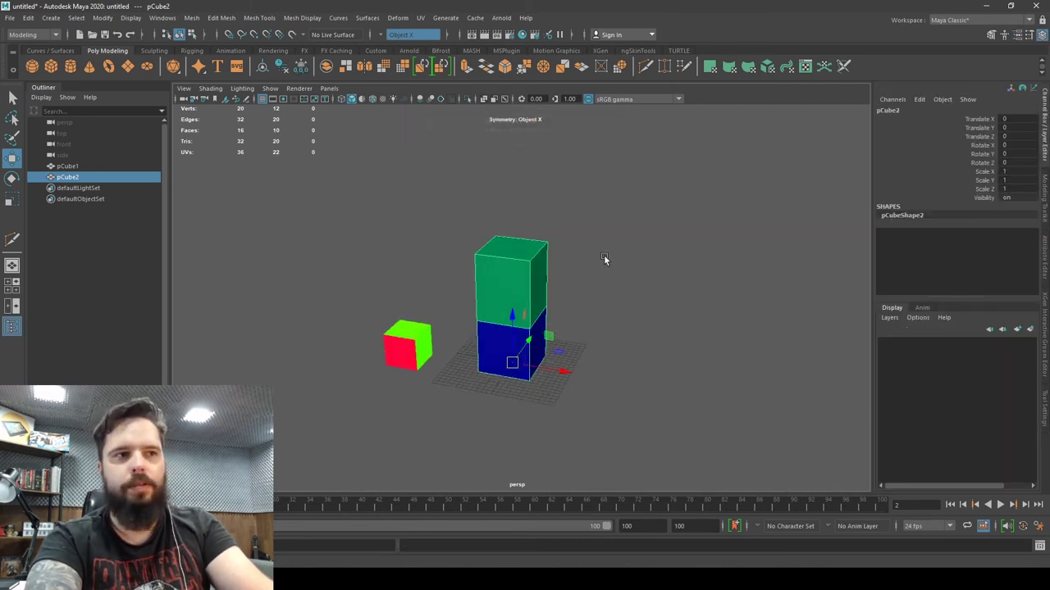
scroll(603, 259, "up", 2)
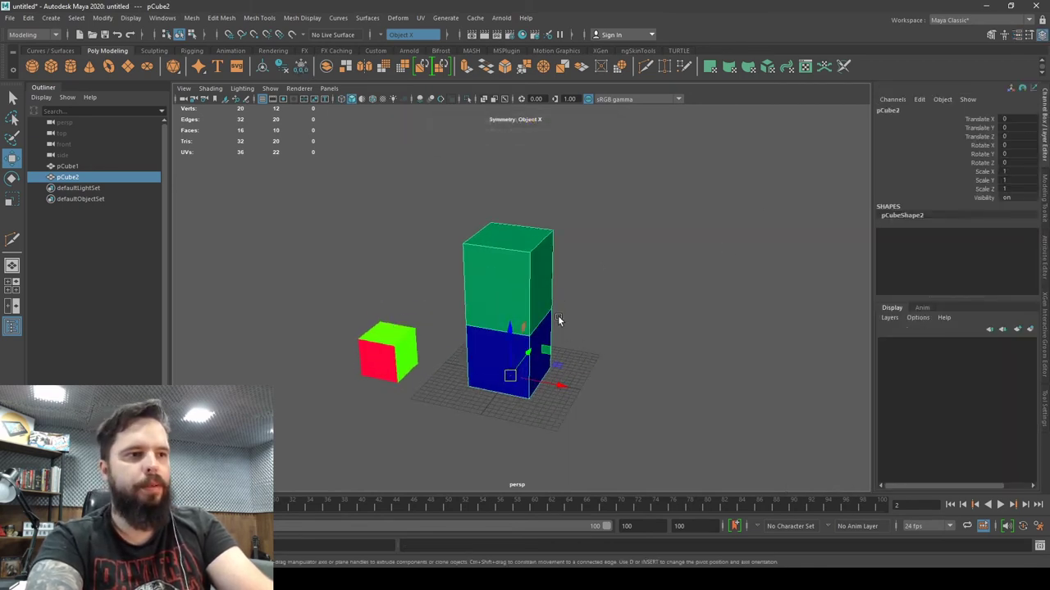
Start an FBX Export Selection of the box, entering the file name '3_2Mats_'
left_click(3, 17)
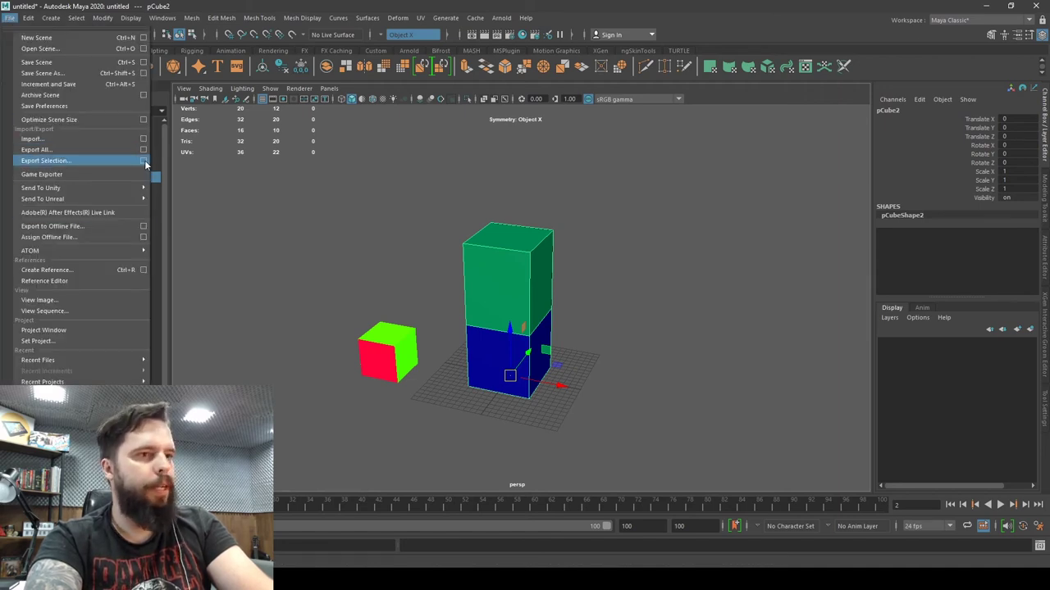
left_click(144, 161)
left_click(239, 307)
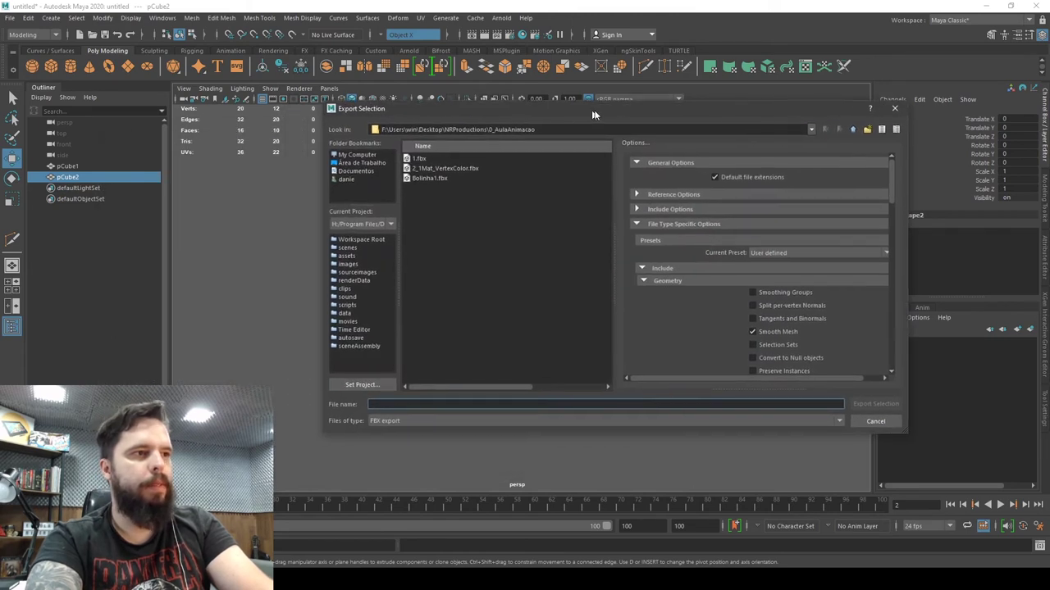
type("3_")
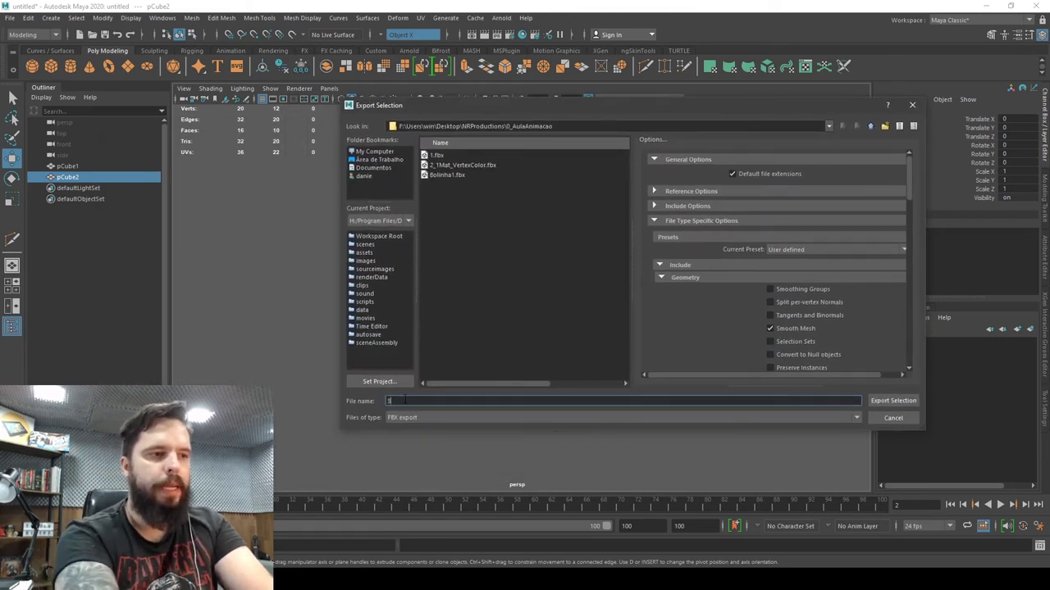
type("2Mats")
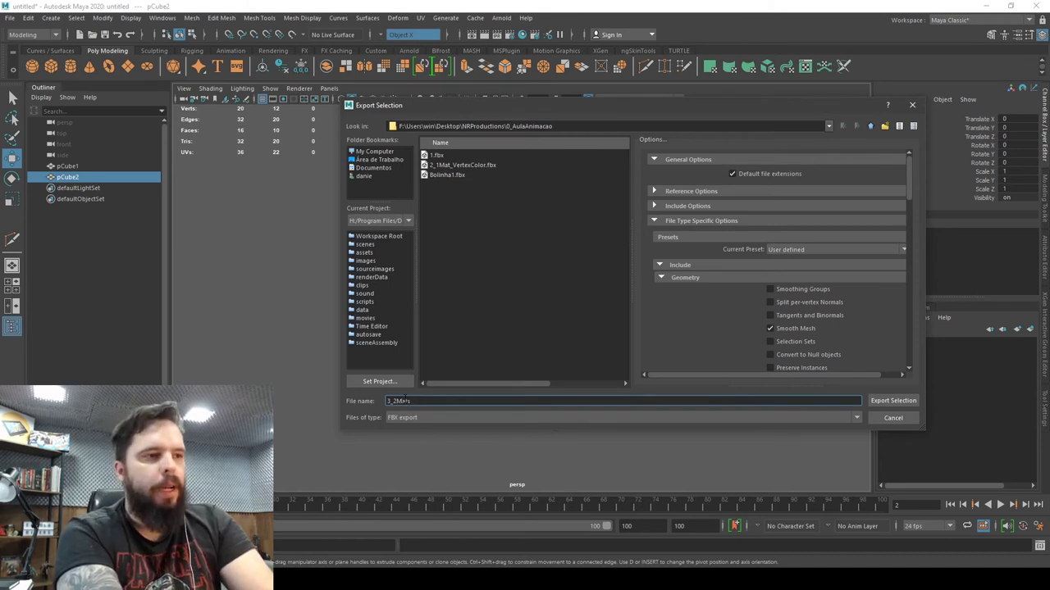
type("_")
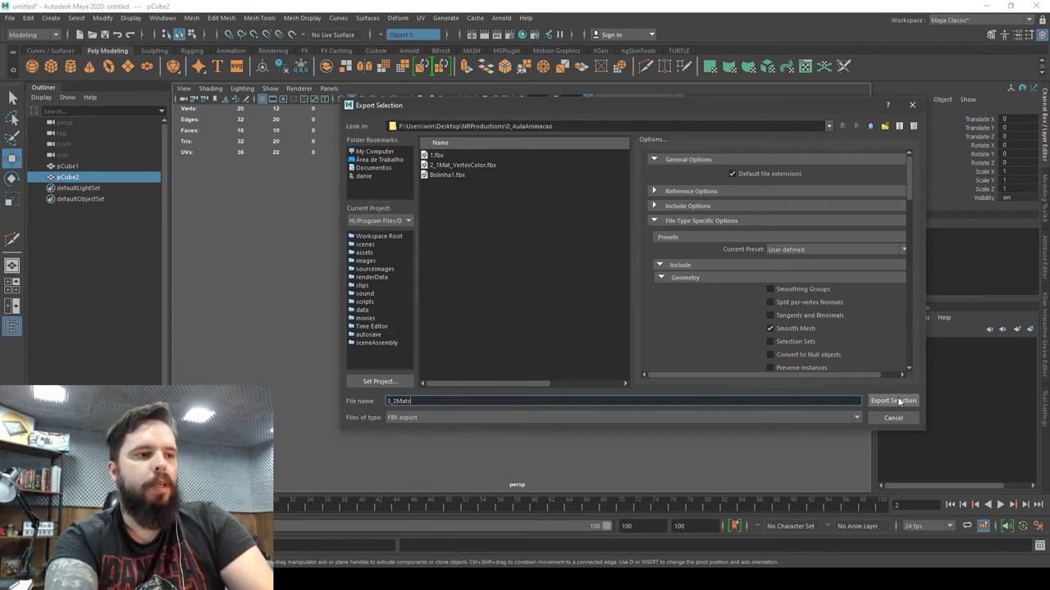
Finish exporting the selected box to 3_2Mats.fbx
left_click(899, 401)
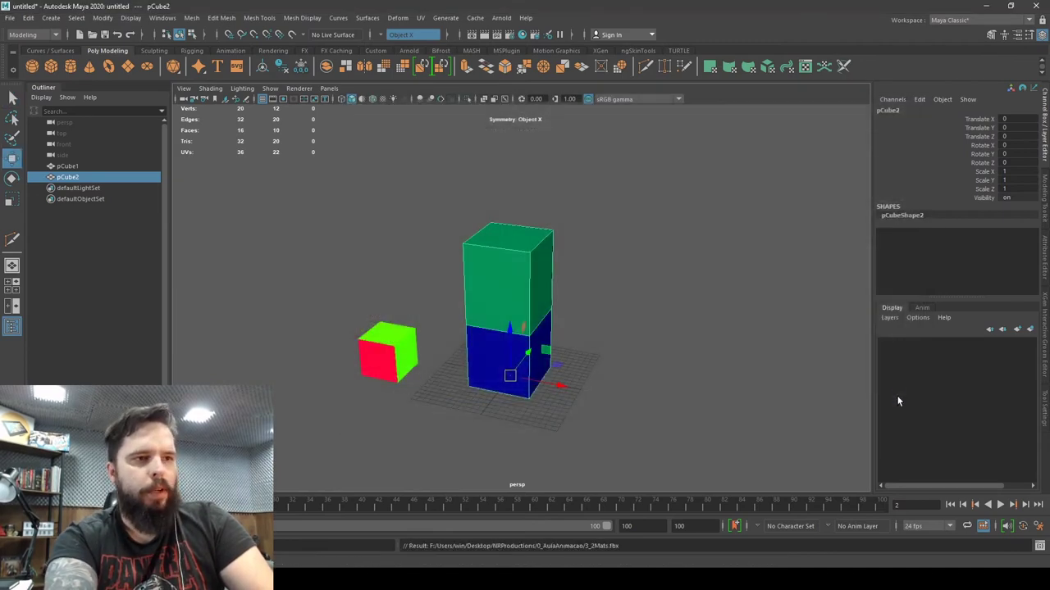
scroll(569, 251, "up", 3)
scroll(623, 252, "up", 2)
mouse_move(623, 251)
left_mouse_down("alt")
mouse_move(675, 251)
mouse_move(653, 295)
mouse_move(668, 295)
left_mouse_up("alt")
mouse_move(666, 216)
left_mouse_down()
mouse_move(443, 323)
mouse_move(450, 330)
left_mouse_up()
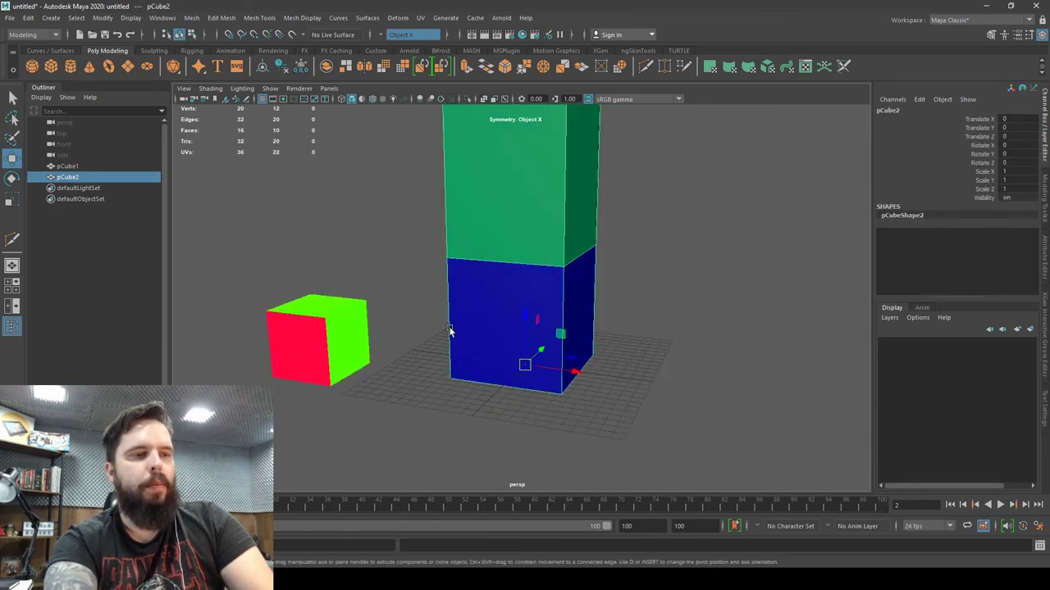
Open the UV Editor for the box
left_click(422, 18)
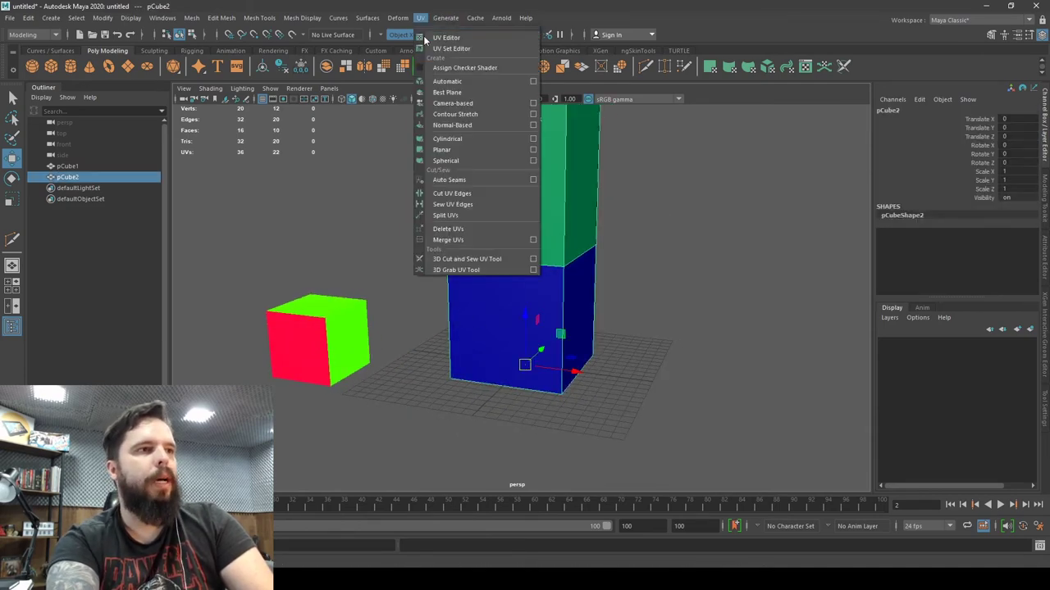
left_click(446, 37)
mouse_move(256, 78)
left_mouse_down()
mouse_move(330, 63)
mouse_move(297, 46)
left_mouse_up()
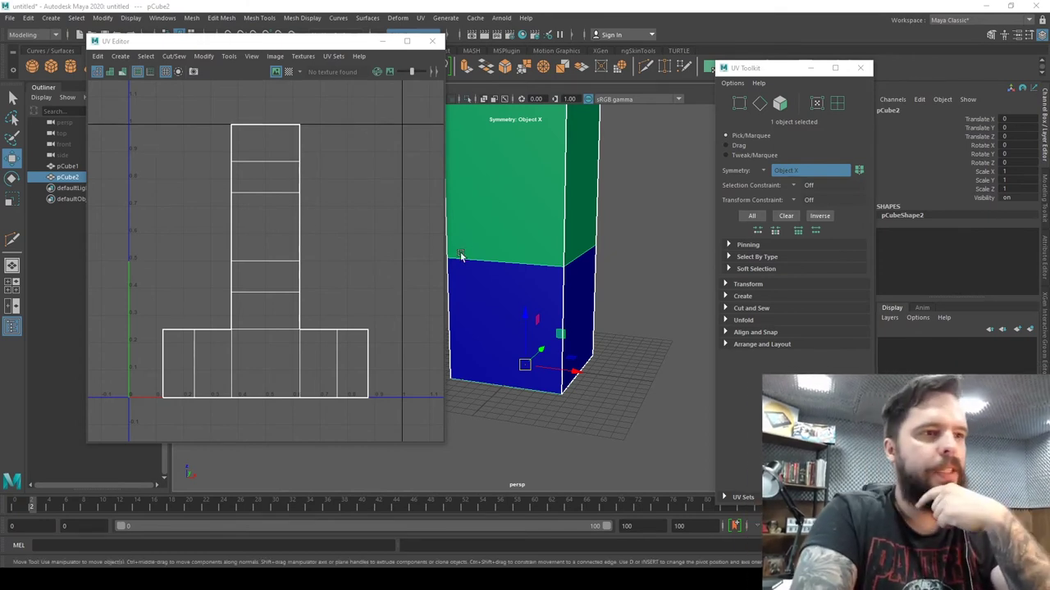
left_click_drag(515, 303, 579, 283, "alt")
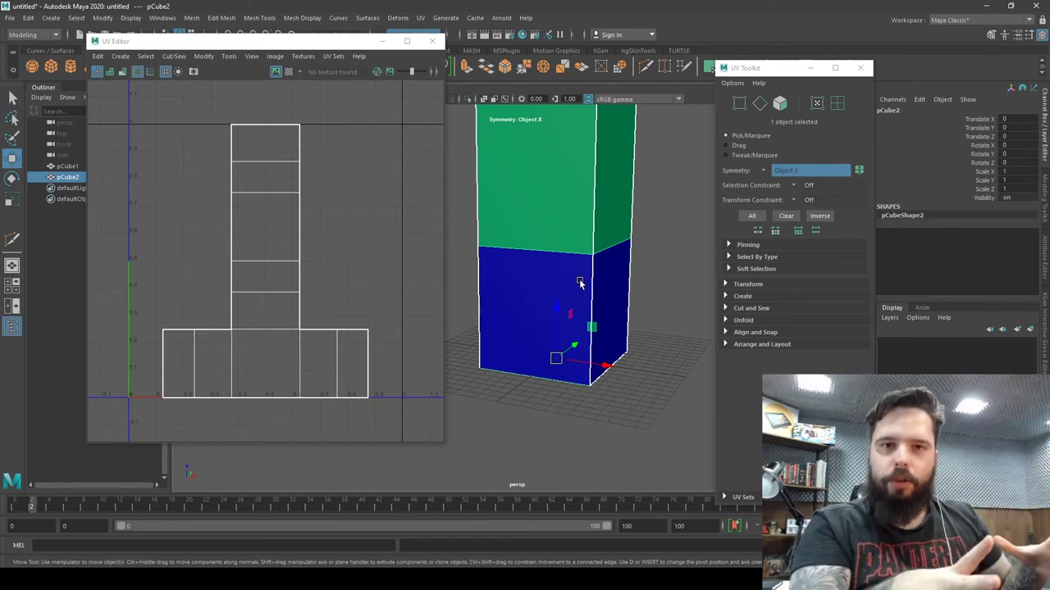
With UV symmetry off, apply an automatic UV projection to the blue lower faces
left_click(1046, 198)
left_click(779, 102)
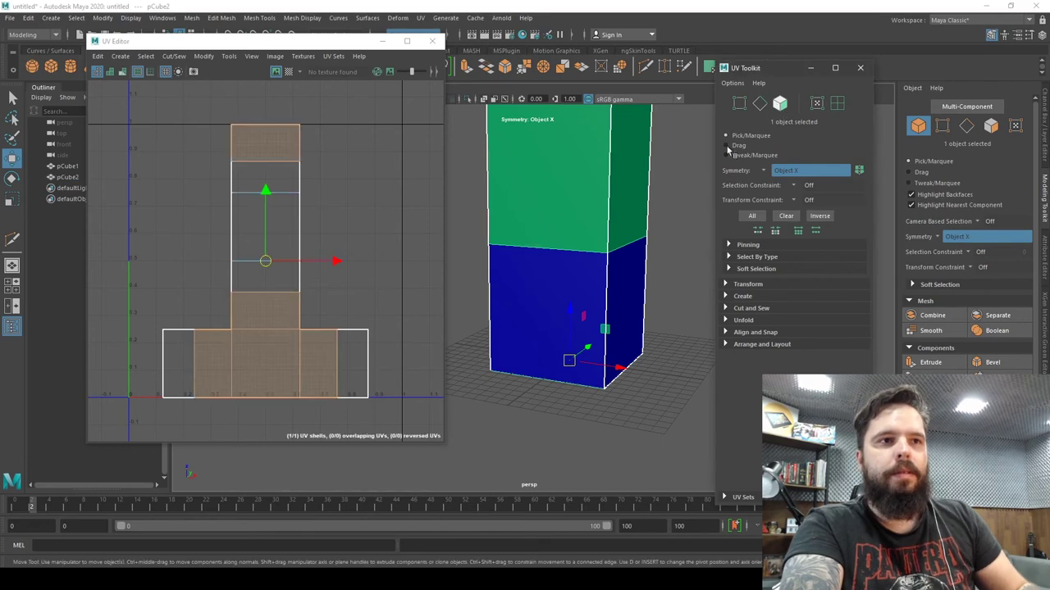
left_click_drag(535, 307, 551, 307, "alt")
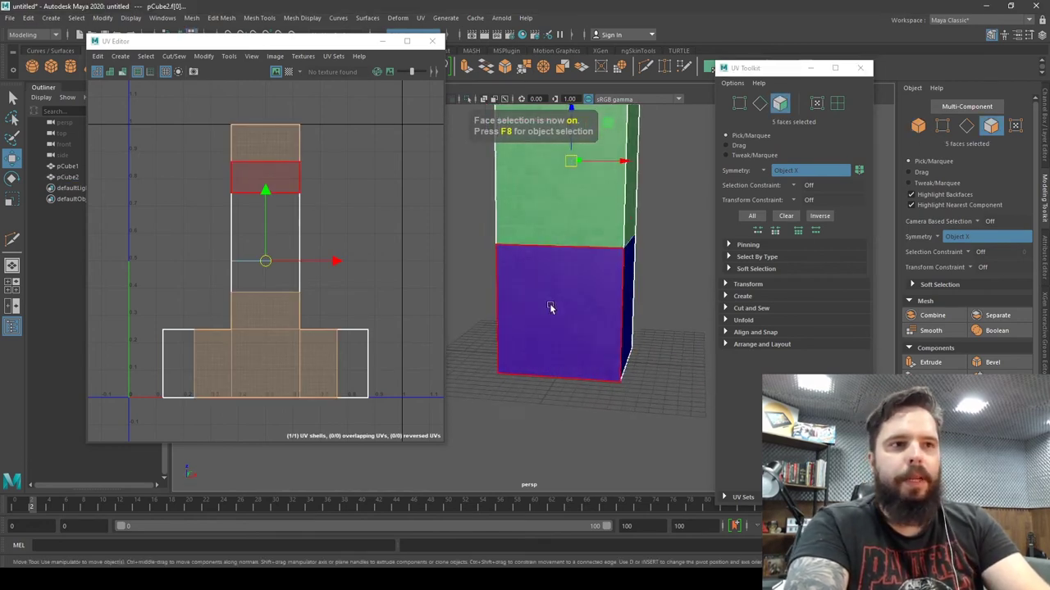
left_click(775, 172)
left_click(782, 174)
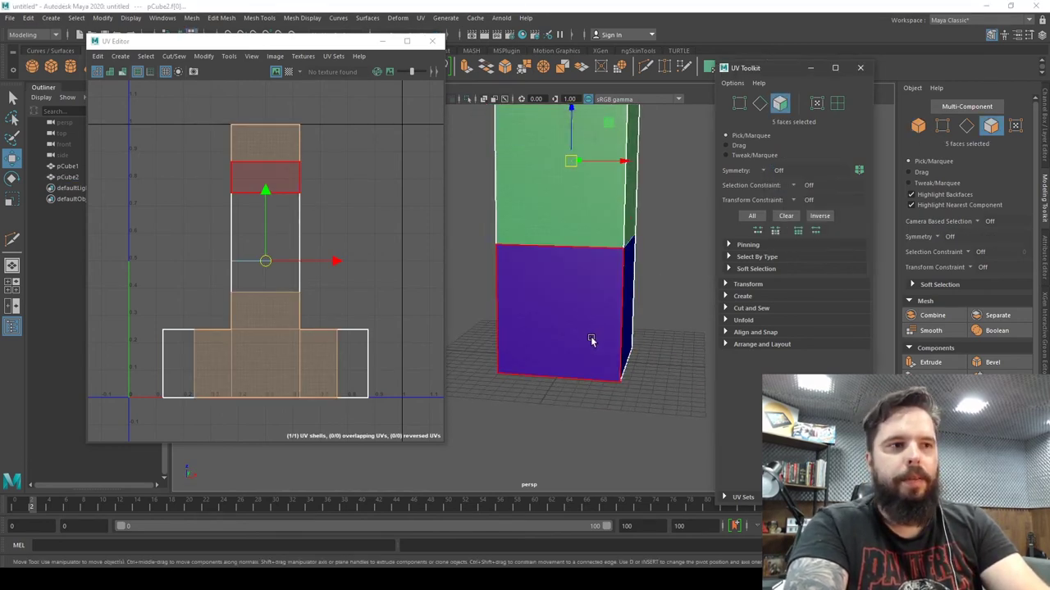
left_click_drag(590, 344, 623, 325, "alt")
mouse_move(690, 418)
left_mouse_down()
mouse_move(479, 348)
mouse_move(467, 328)
left_mouse_up()
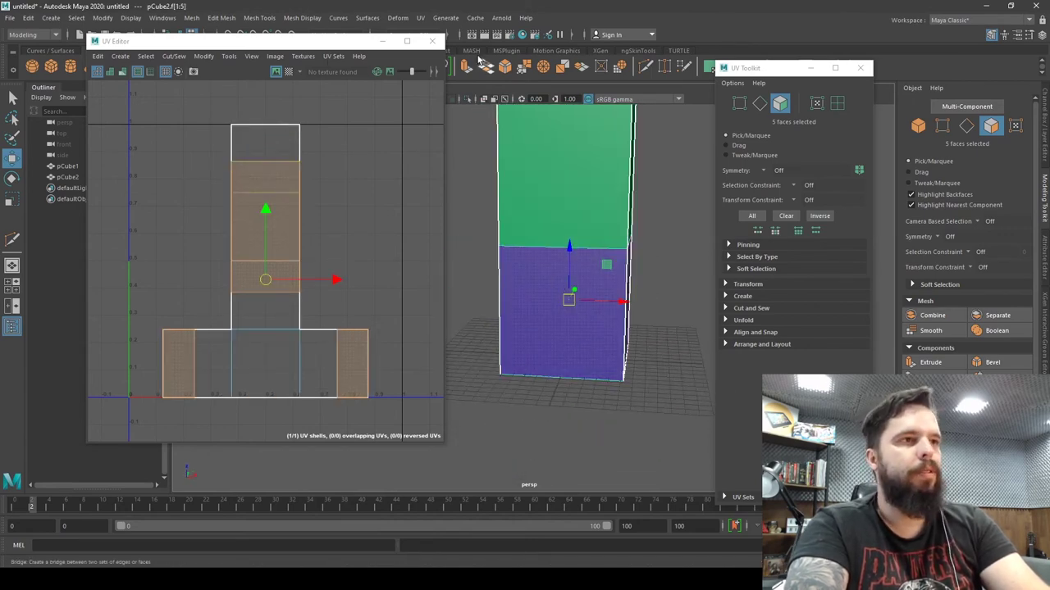
left_click(420, 18)
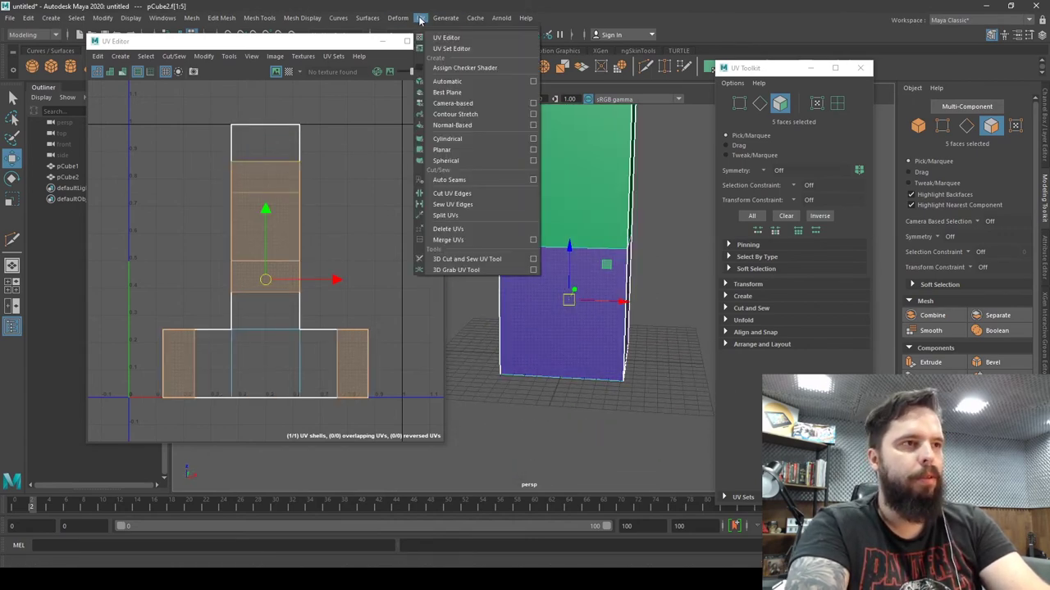
left_click(467, 68)
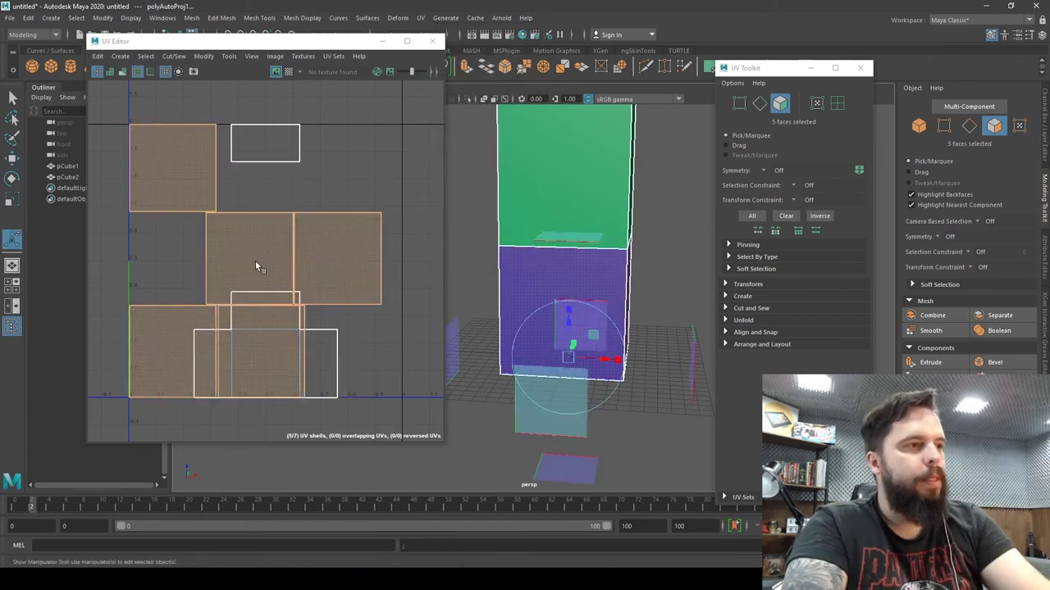
Apply an automatic UV projection to the green upper faces
scroll(266, 220, "down", 1)
key("w")
middle_click_drag(319, 204, 305, 218, "alt")
left_click_drag(599, 258, 478, 168, "alt")
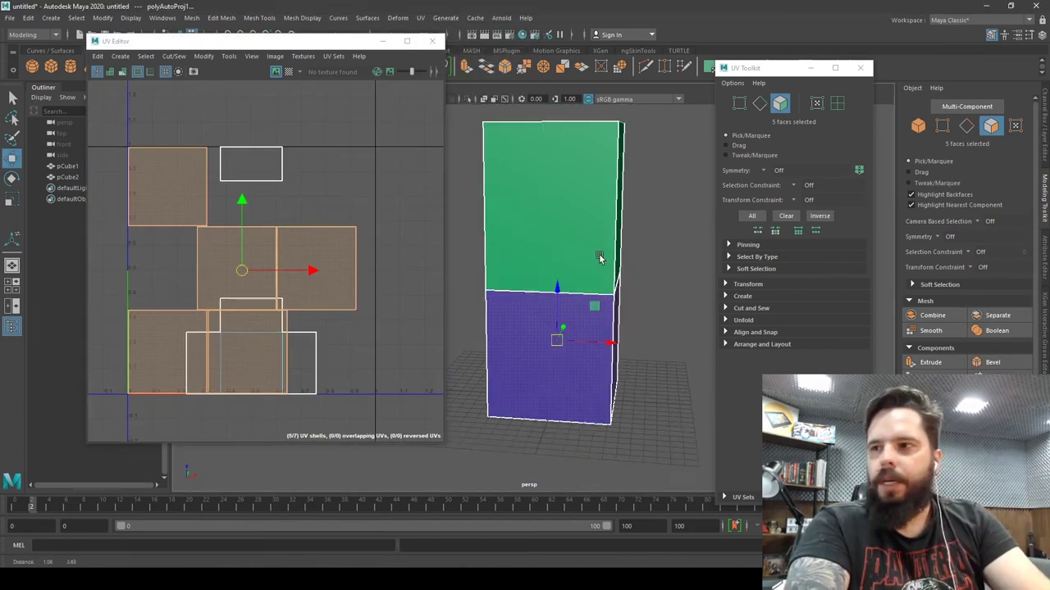
left_click_drag(642, 260, 642, 259)
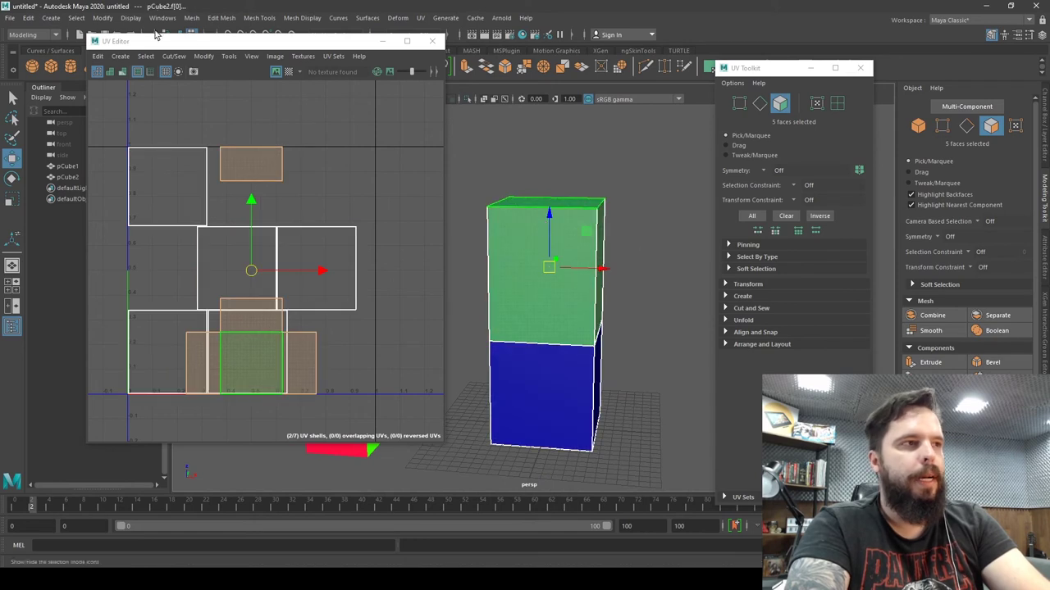
left_click(420, 18)
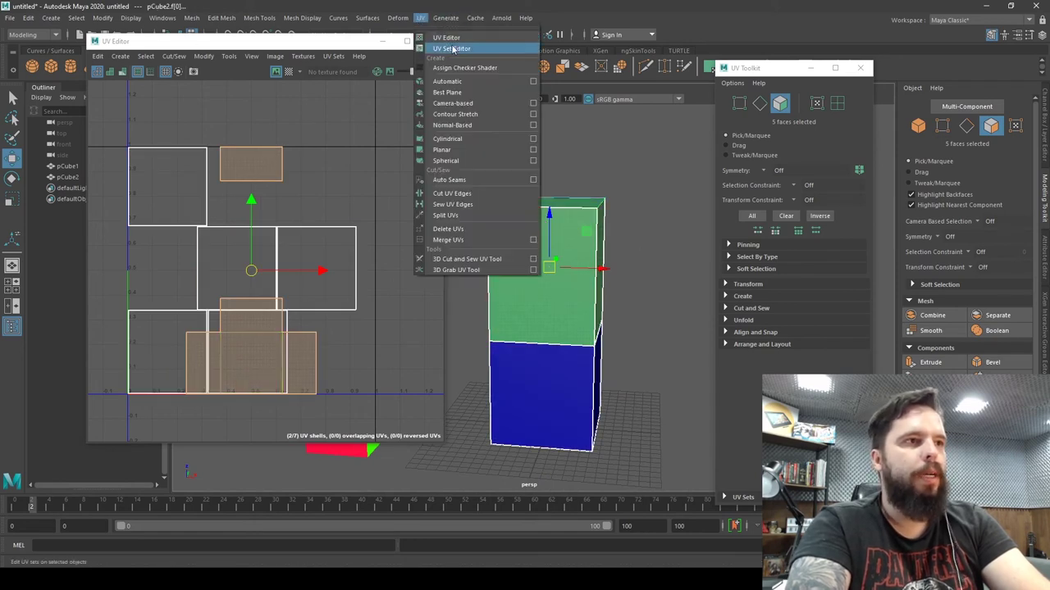
left_click(456, 86)
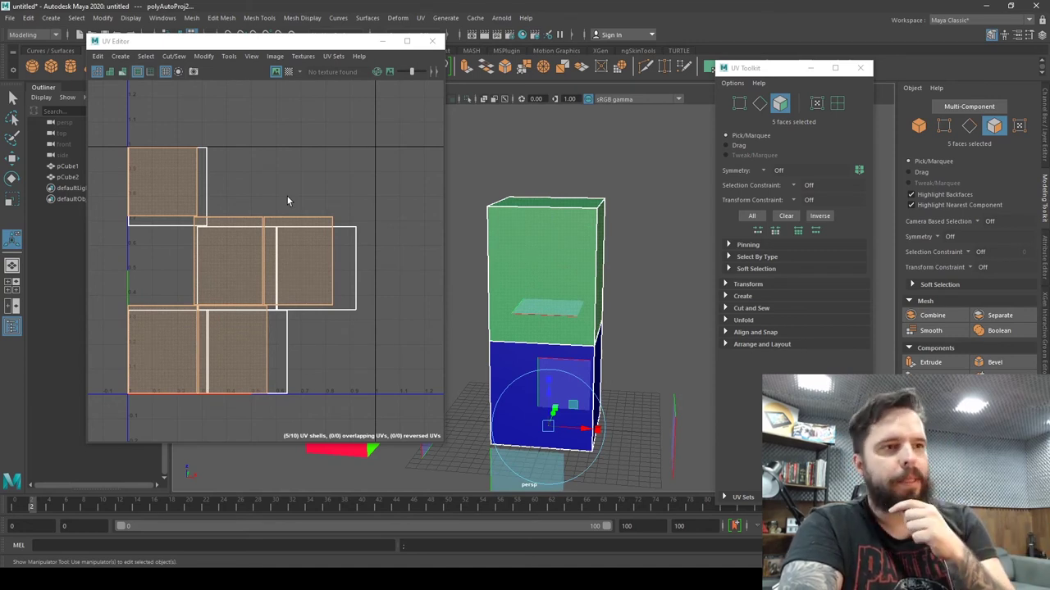
Return to Object Mode and reselect the green-and-blue box
right_click(239, 216)
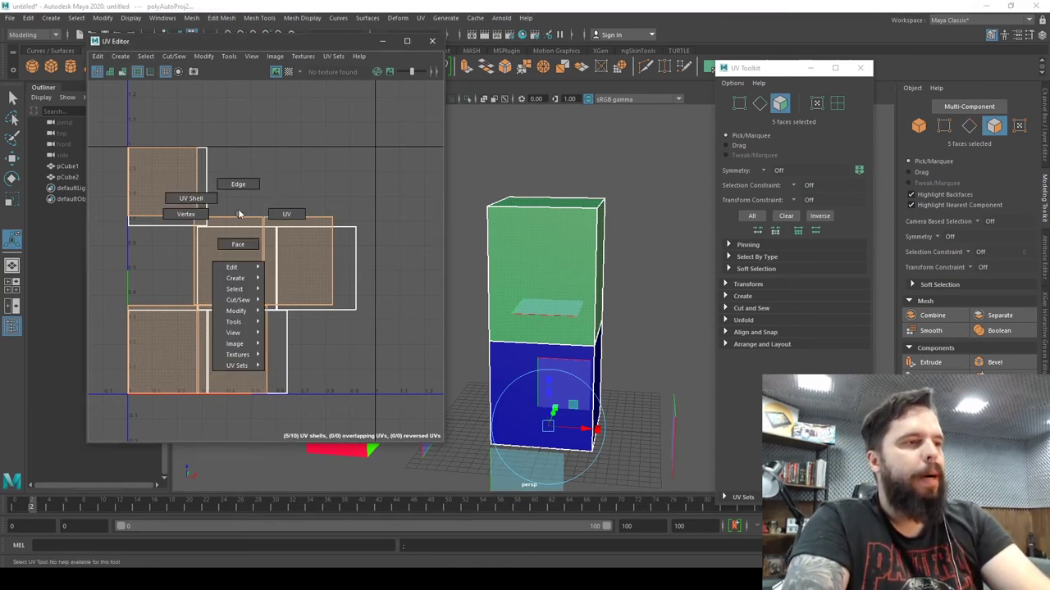
right_click_drag(597, 233, 632, 212)
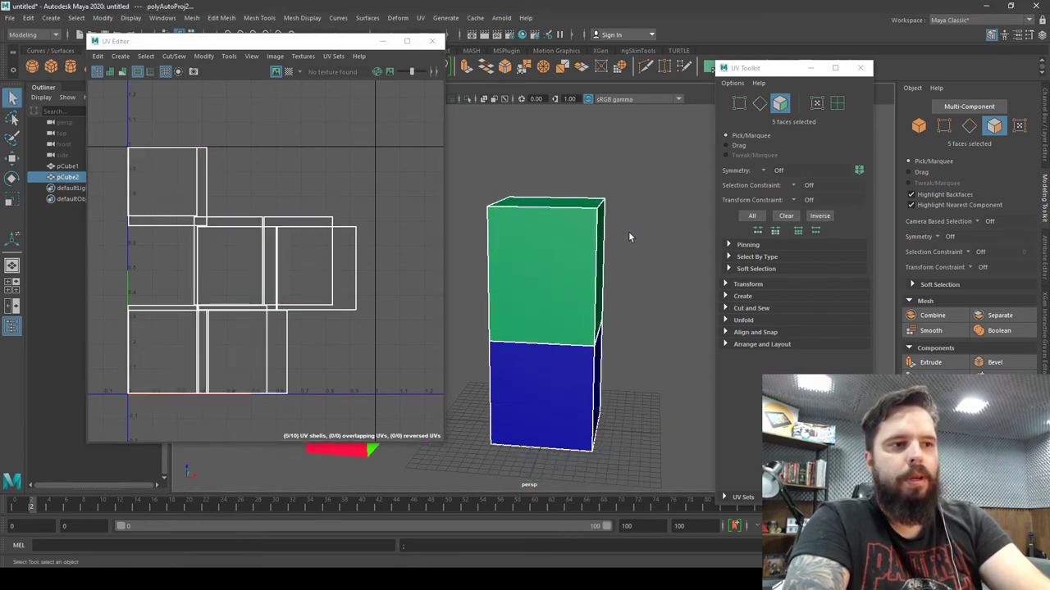
left_click(616, 238)
left_click(529, 368)
key("w")
right_click_drag(562, 353, 658, 337, "alt")
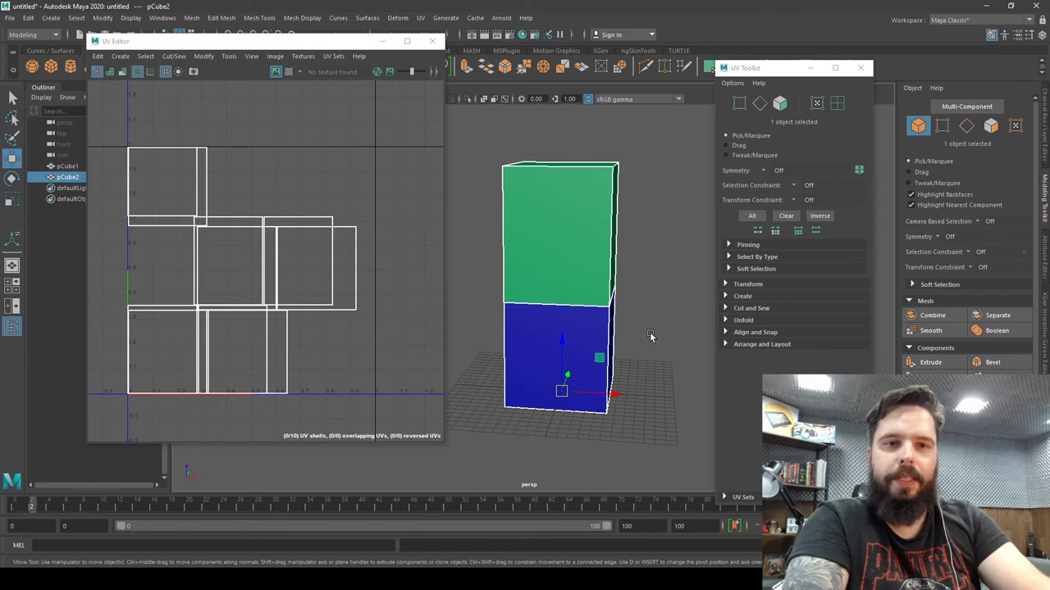
Export the selected box over 3_2Mats.fbx, confirming the overwrite
left_click(9, 18)
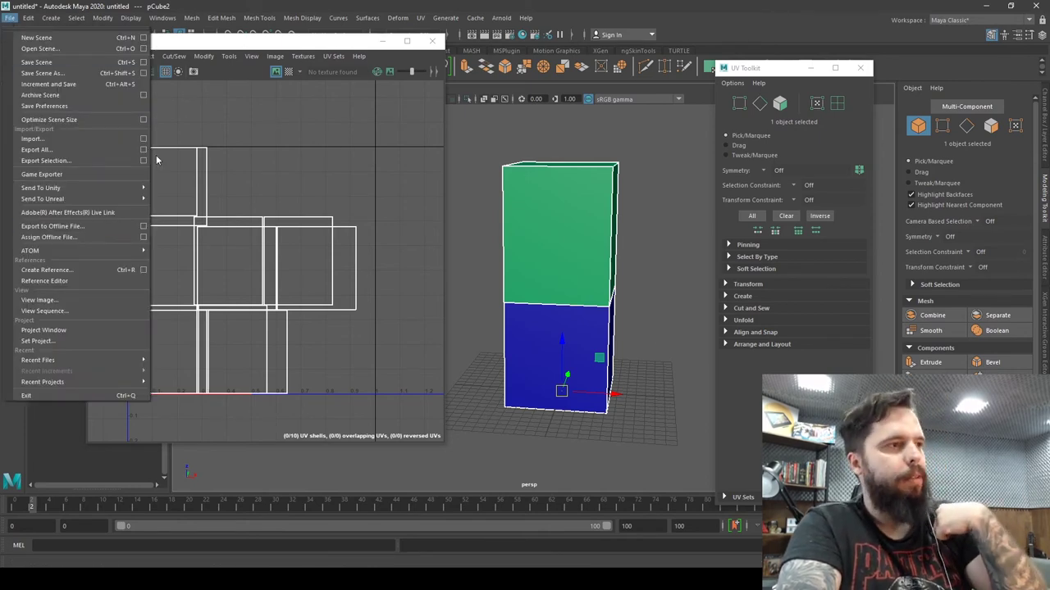
left_click(145, 162)
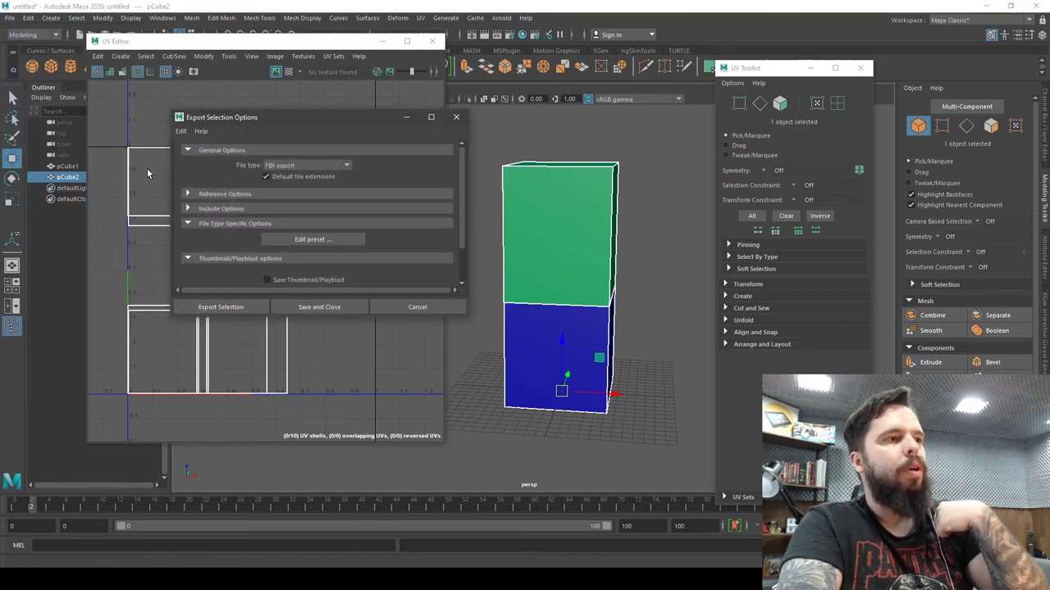
left_click(238, 306)
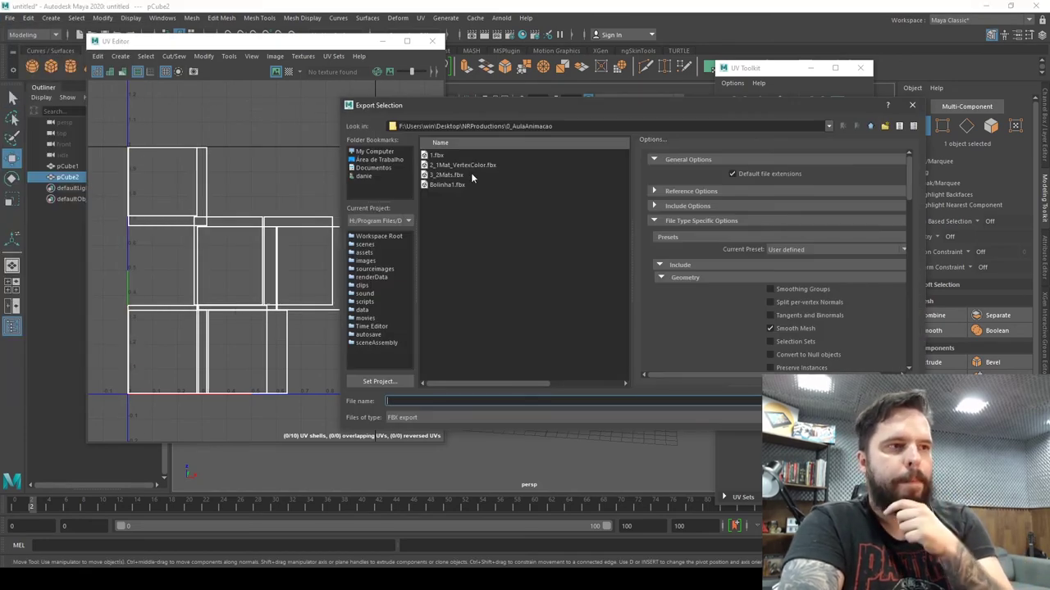
left_click(447, 174)
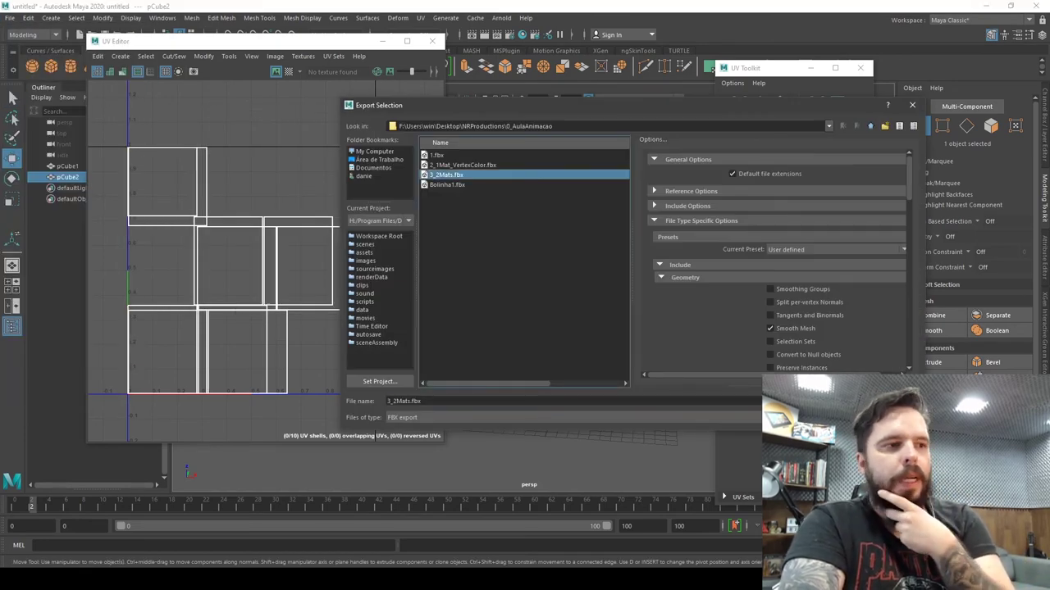
left_click(878, 401)
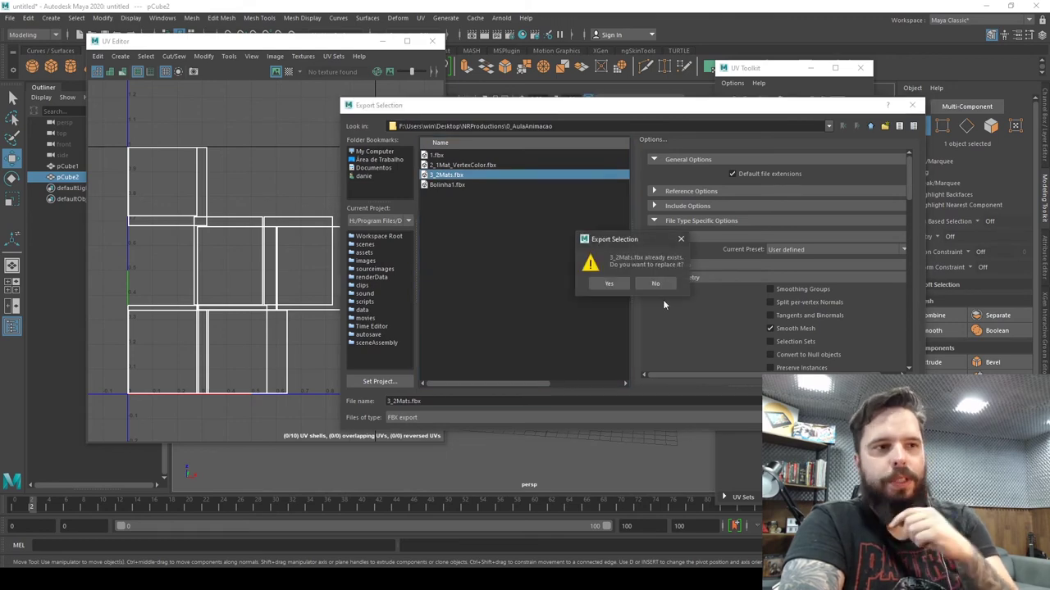
left_click(610, 286)
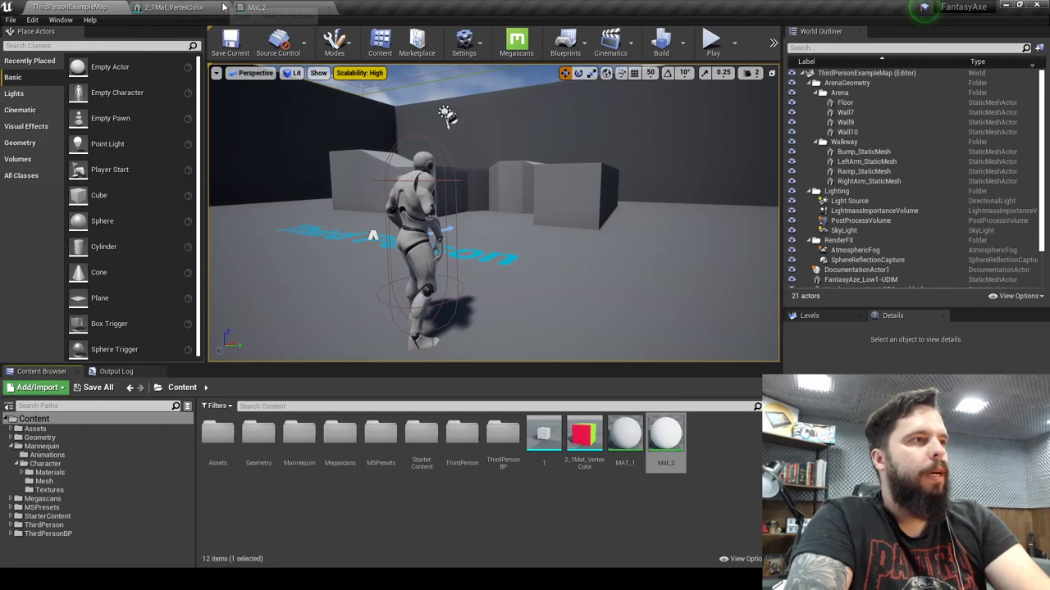
Close the 2_1Mat_VertexColor and Mat_2 editors
left_click(225, 7)
left_click(225, 7)
left_click(504, 529)
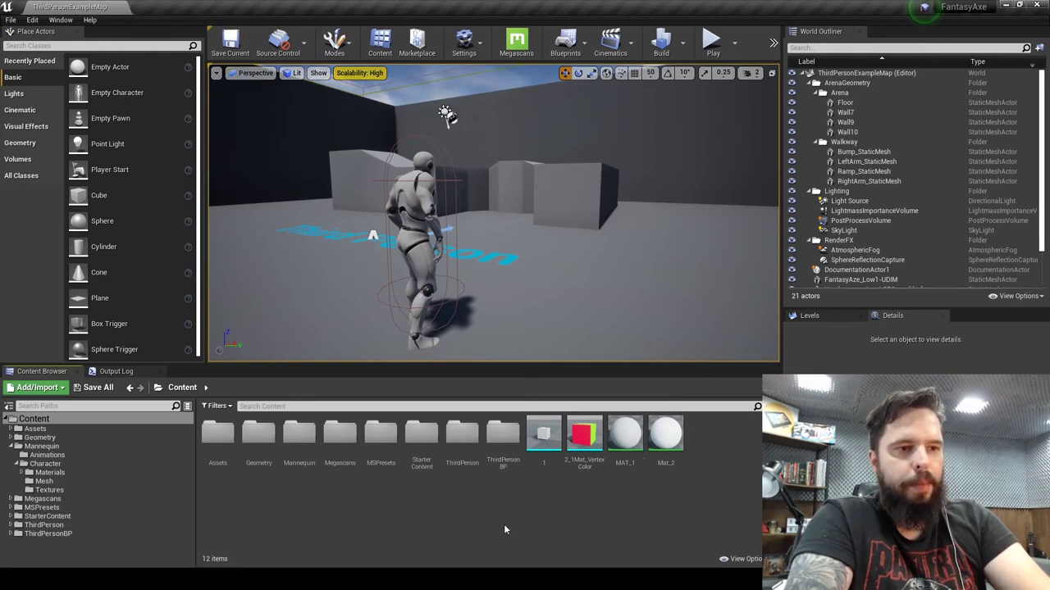
Drag 3_2Mats from the 0_AulaAnimacao folder into the Unreal Content Browser
key("alt+Tab")
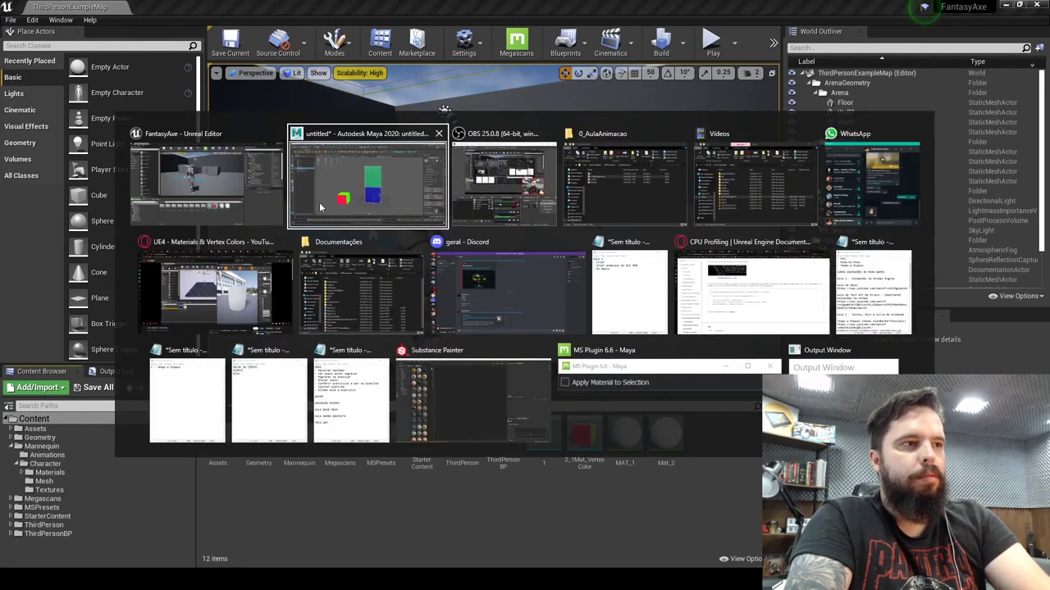
left_click(624, 197)
left_click(402, 326)
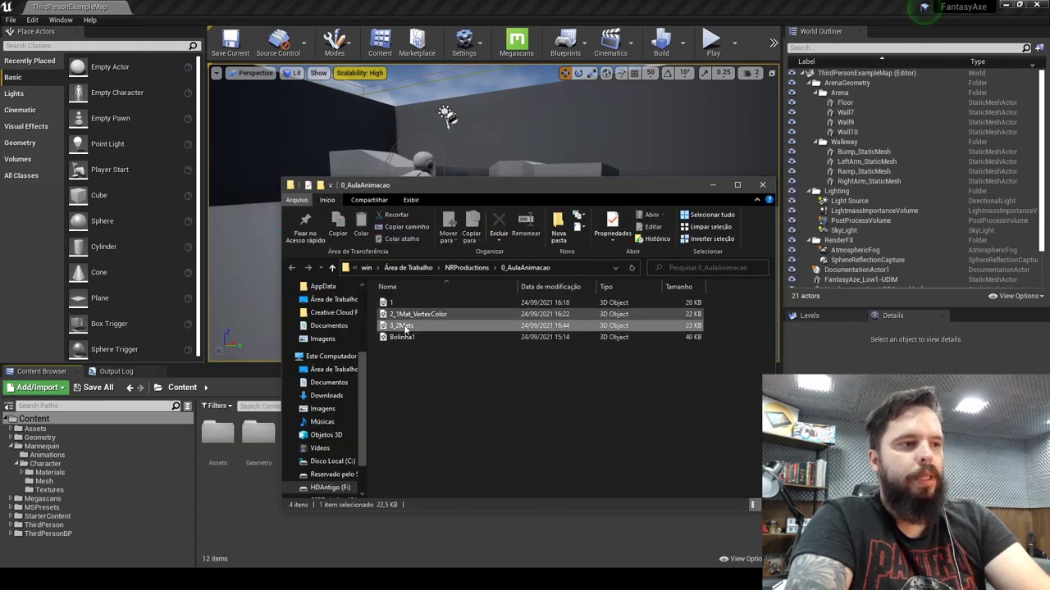
left_click_drag(402, 327, 251, 520)
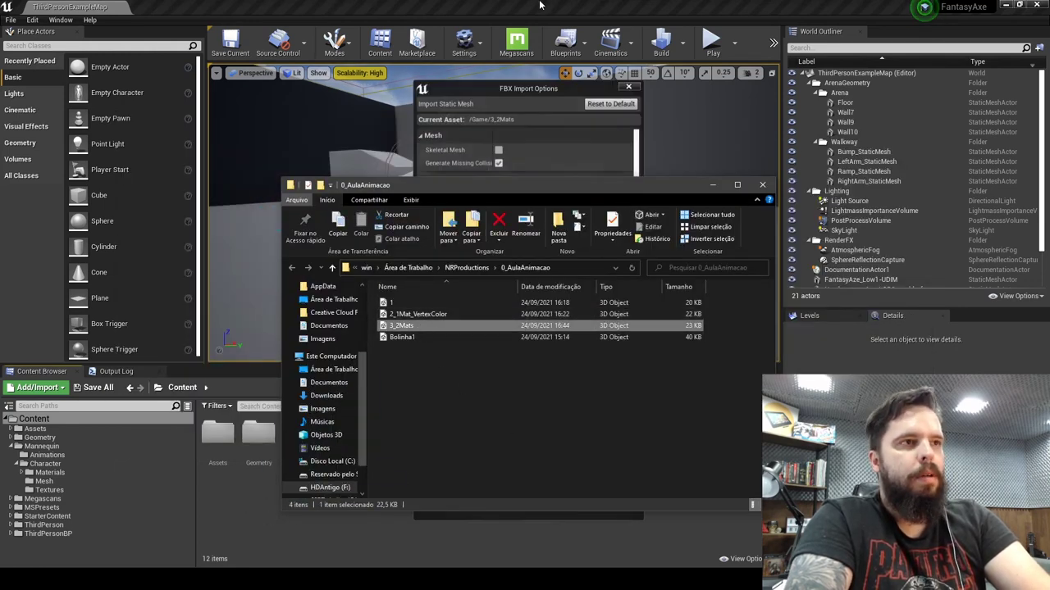
Import the FBX with vertex colours set to Ignore, then close the Message Log
left_click(521, 197)
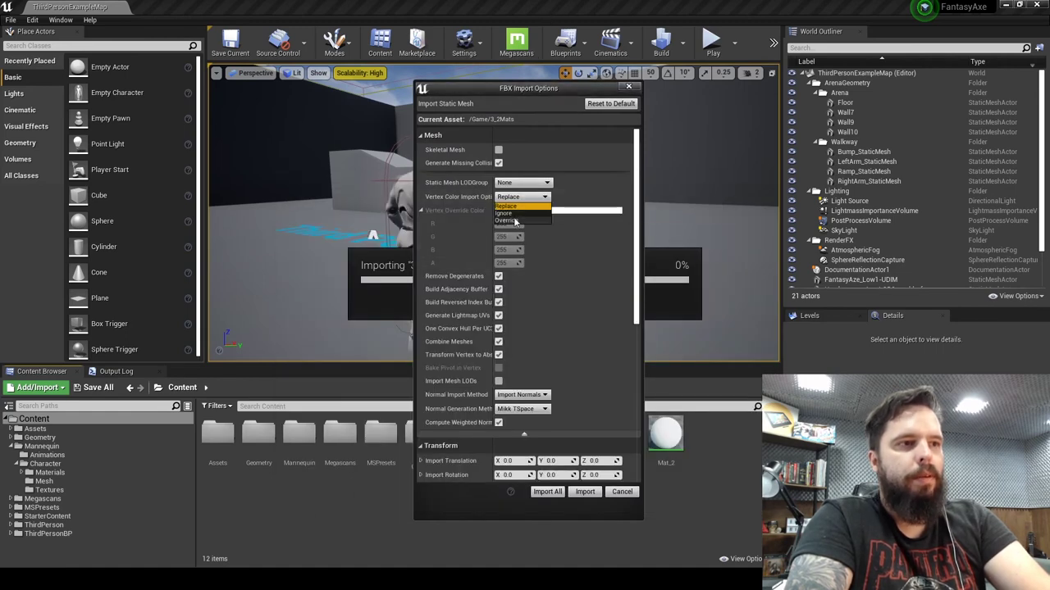
left_click(509, 213)
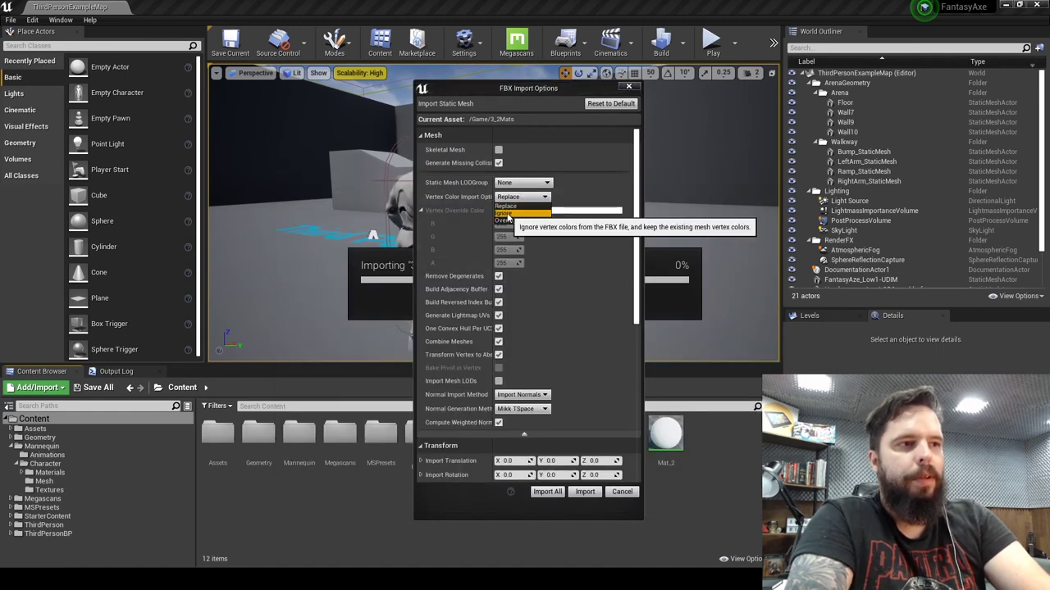
left_click(544, 493)
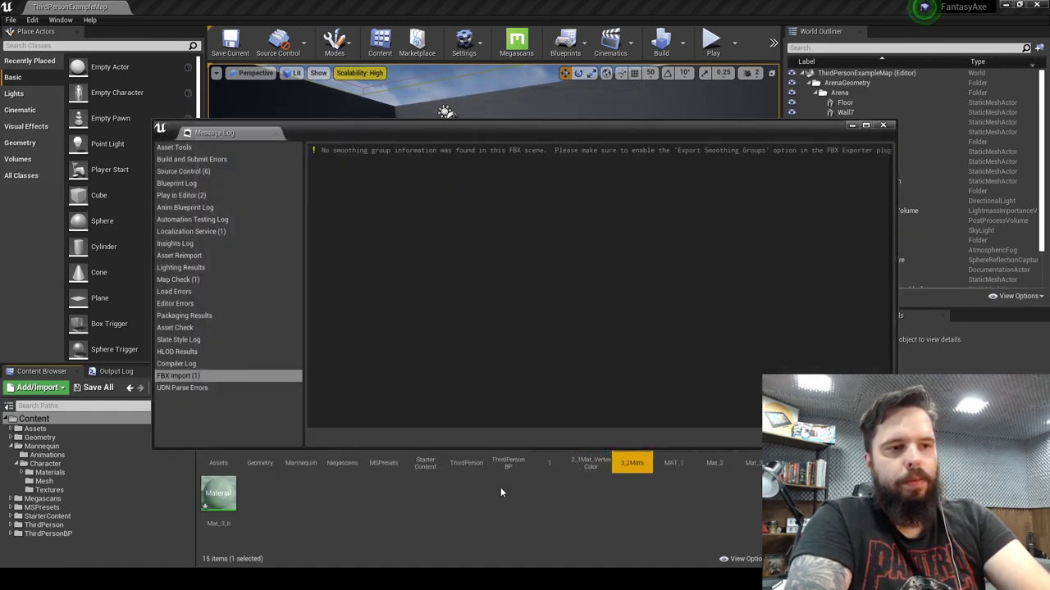
left_click(883, 126)
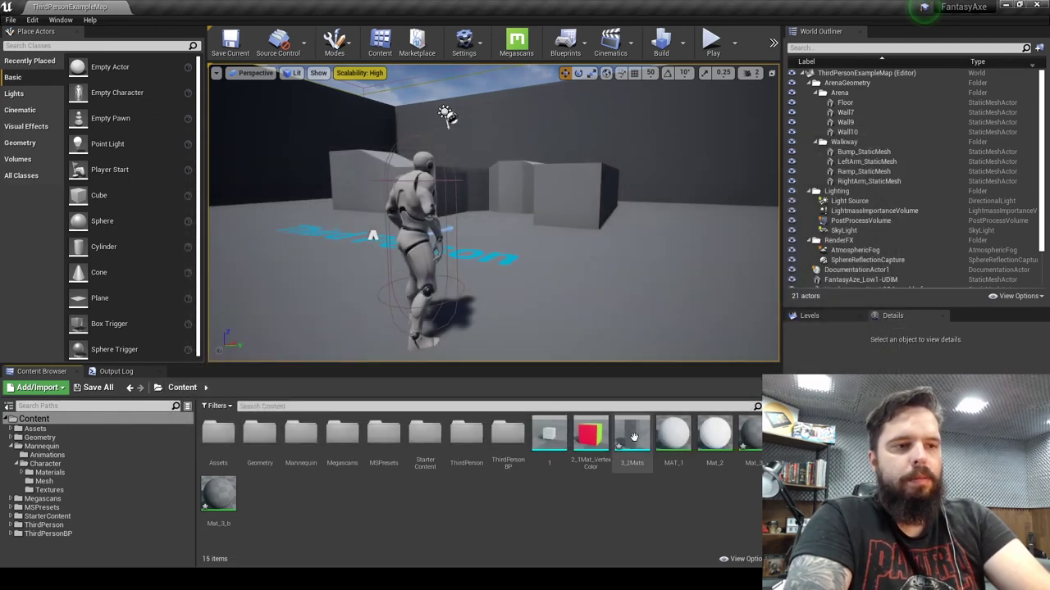
Inspect the 3_2Mats static mesh full-screen, save the asset, and return to the level viewport
double_click(633, 437)
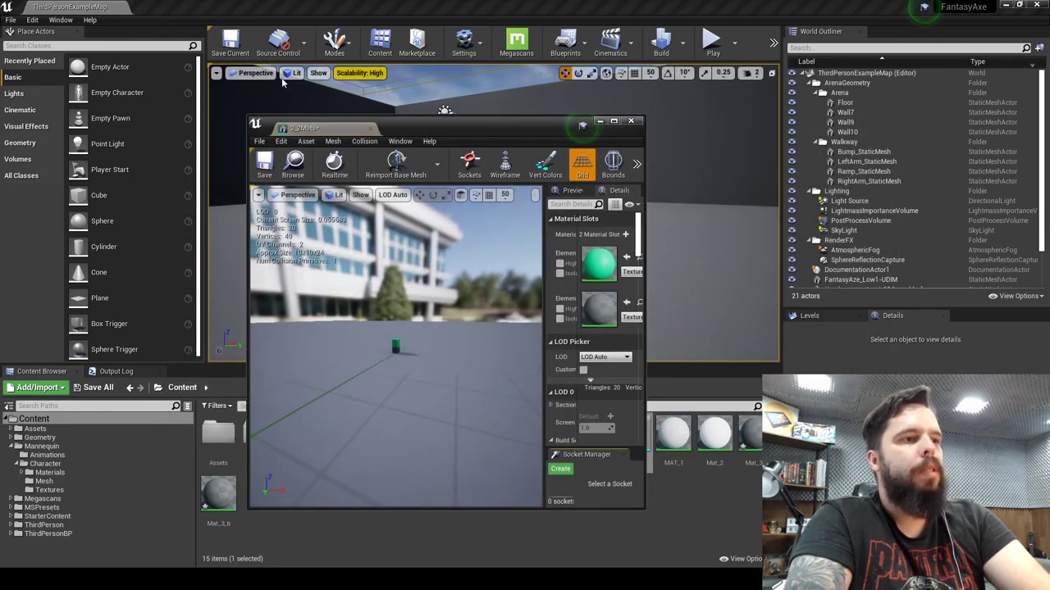
double_click(354, 131)
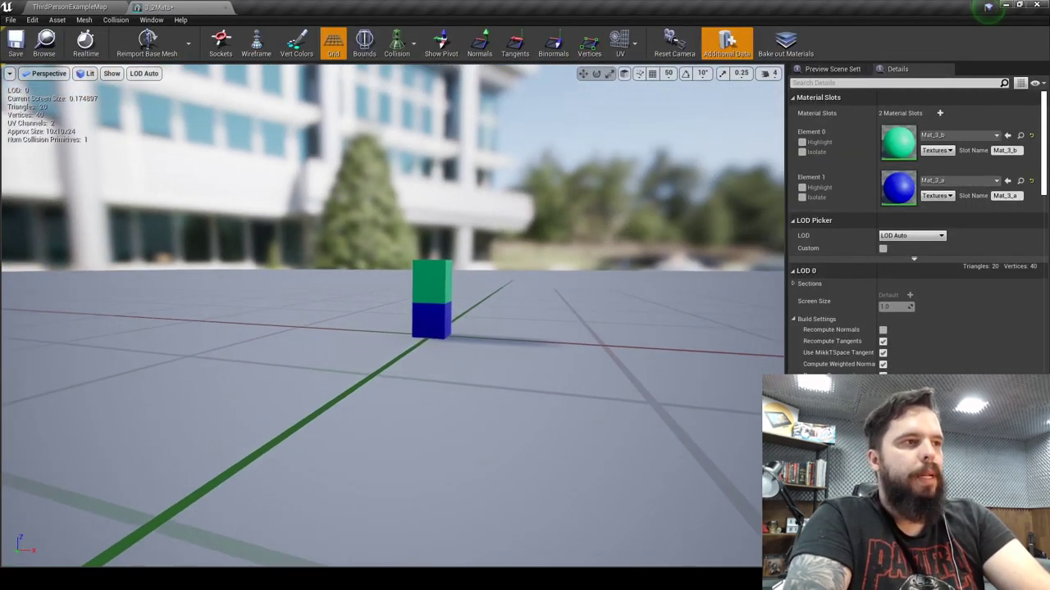
left_click(15, 43)
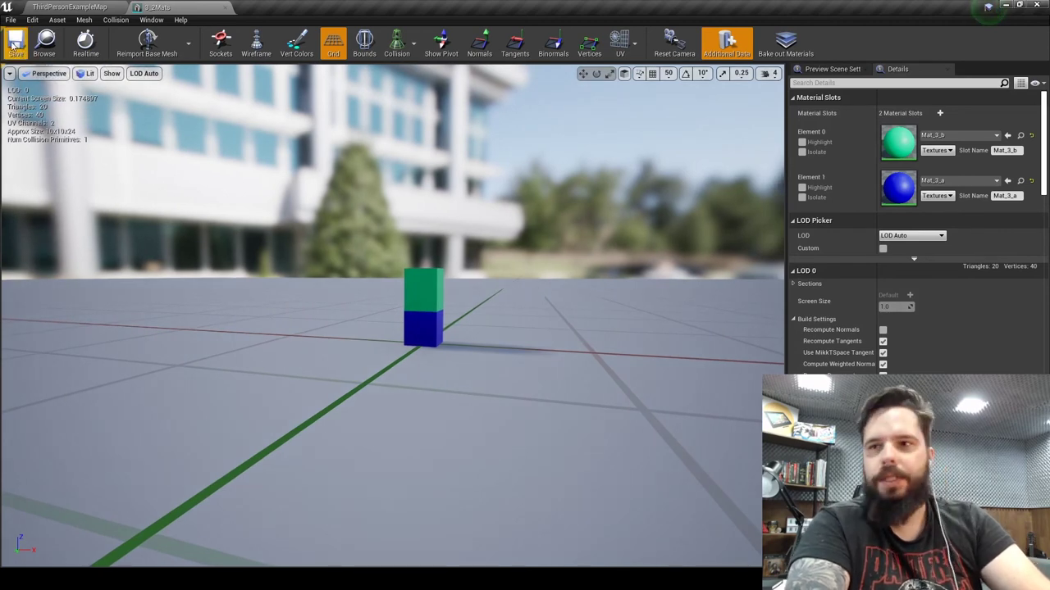
left_click(228, 6)
right_click_drag(470, 242, 459, 222)
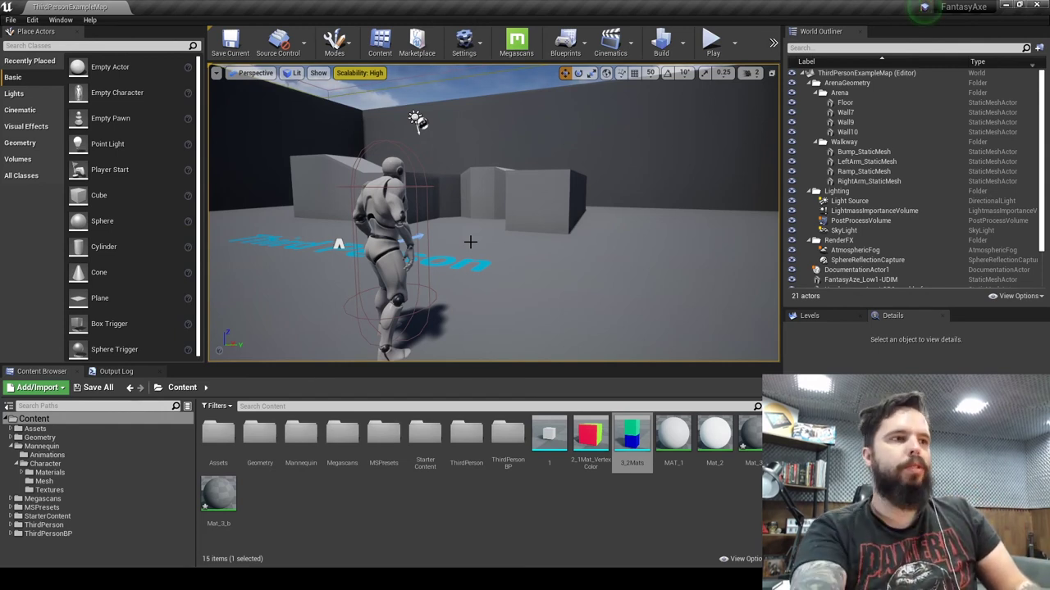
Select the ThirdPersonCharacter, focus the view on it, and scroll through its Details panel
left_click(390, 229)
key("f")
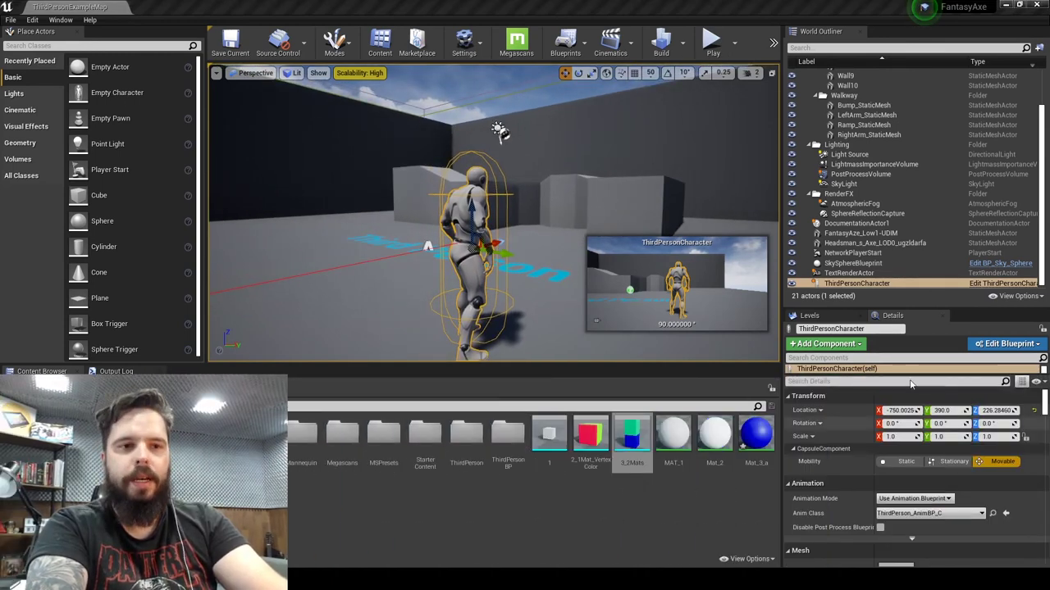
scroll(914, 435, "down", 5)
scroll(918, 466, "down", 5)
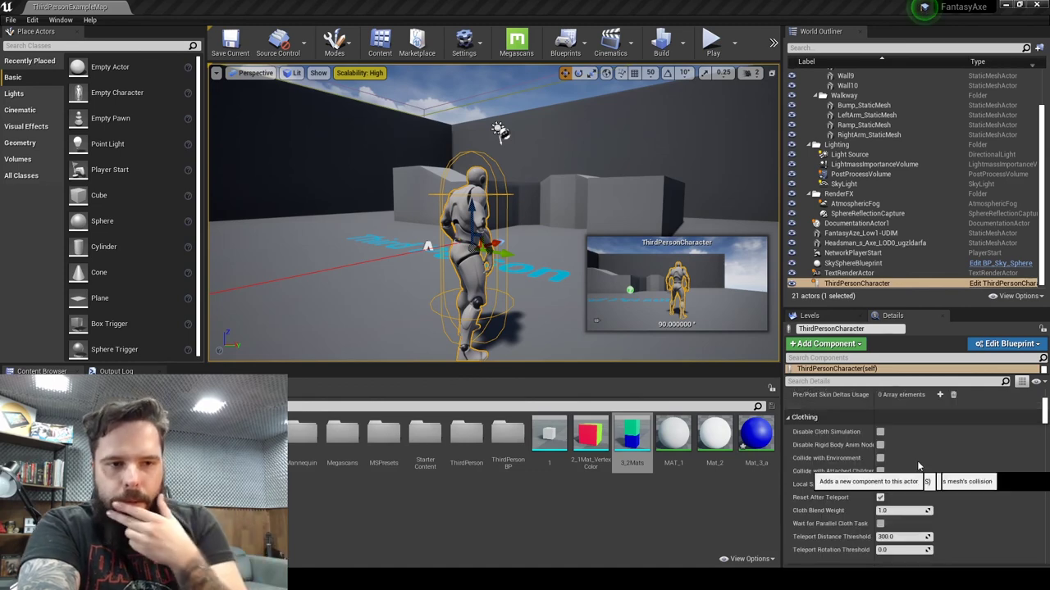
scroll(916, 466, "up", 2)
scroll(913, 467, "up", 2)
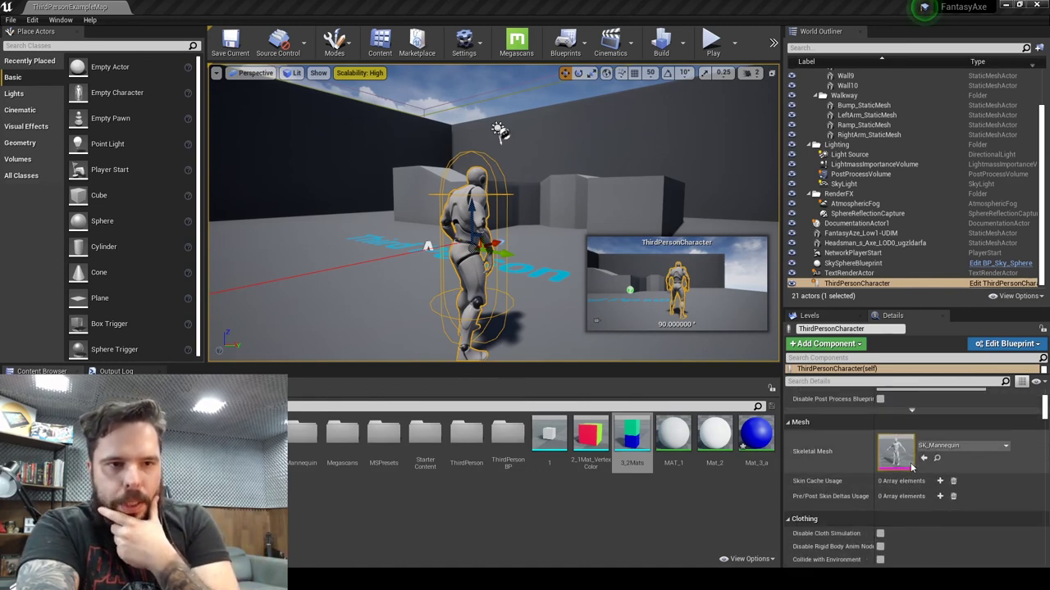
scroll(912, 468, "up", 2)
scroll(902, 464, "up", 2)
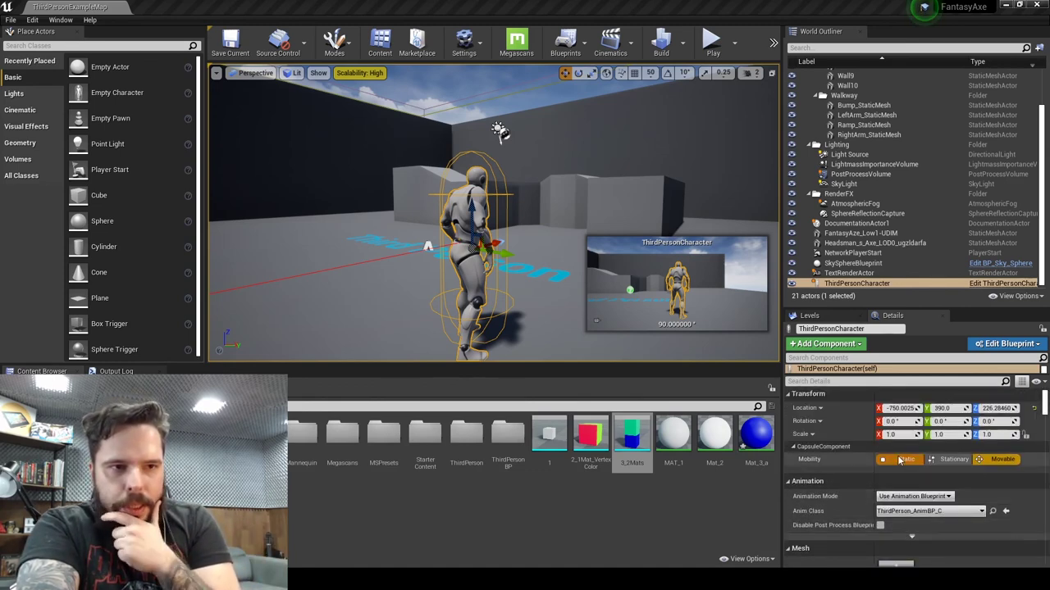
Locate the character's Mesh section and open its SK_Mannequin skeletal mesh
scroll(898, 461, "down", 3)
scroll(899, 467, "down", 3)
scroll(898, 474, "down", 3)
scroll(898, 480, "down", 1)
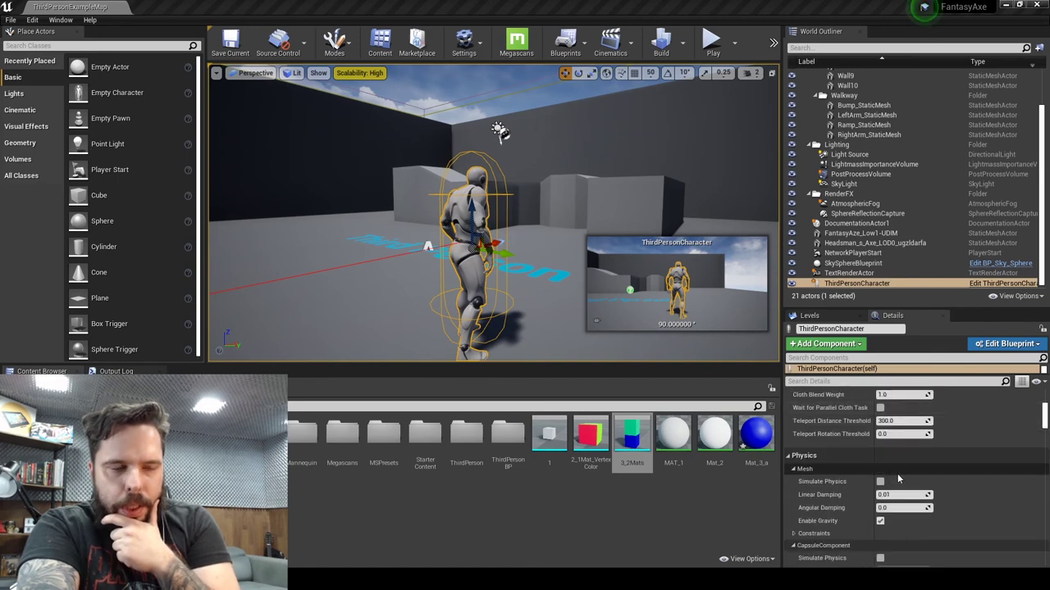
scroll(900, 478, "up", 2)
scroll(902, 478, "up", 1)
scroll(902, 478, "up", 1)
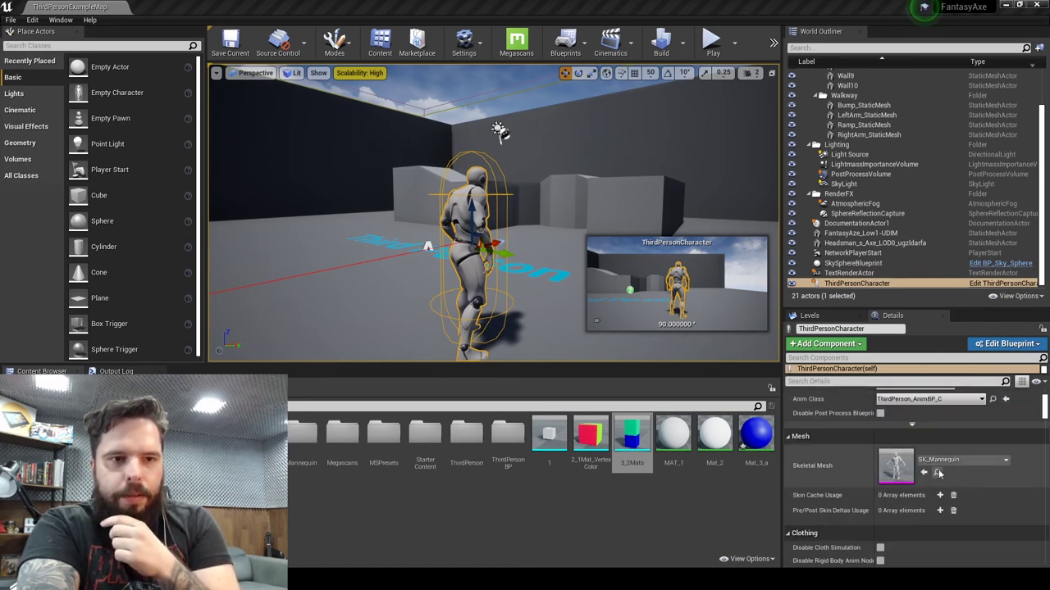
left_click(937, 473)
double_click(341, 433)
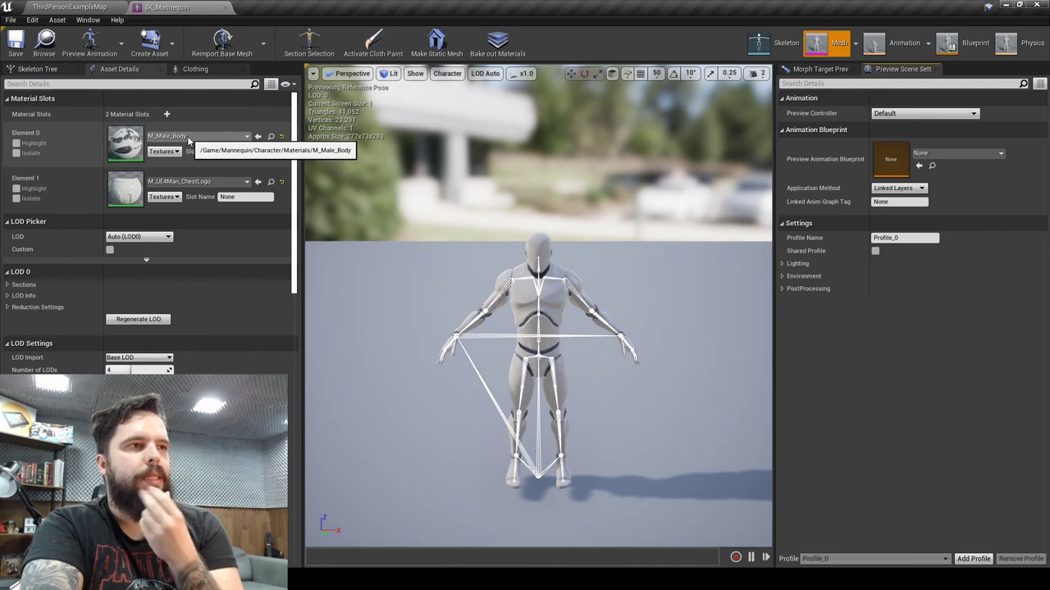
Browse the SK_Mannequin preview's Show, Lit view mode and Character display menus
left_click(416, 74)
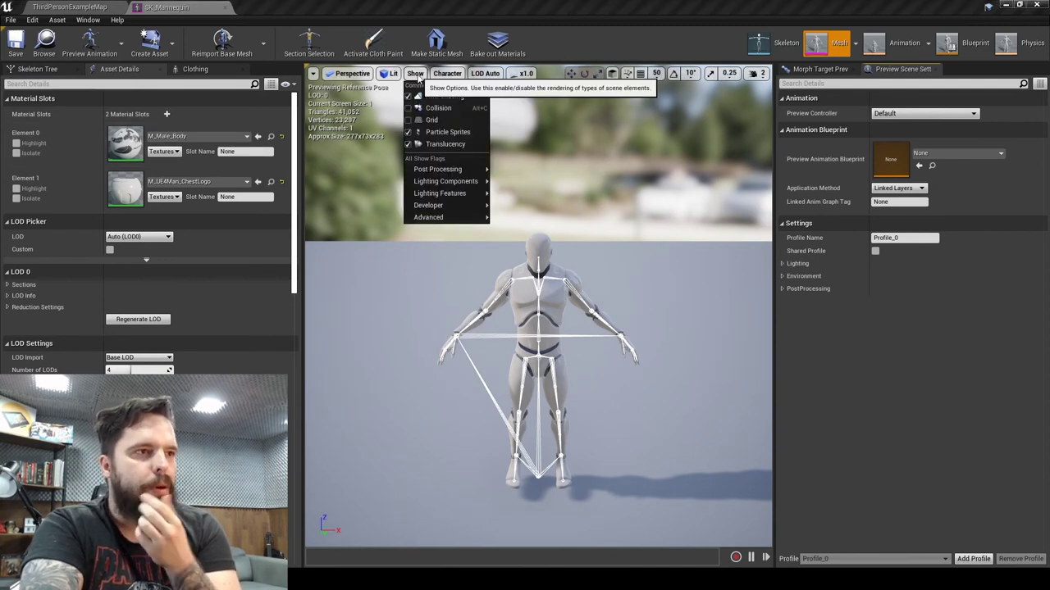
mouse_move(471, 177)
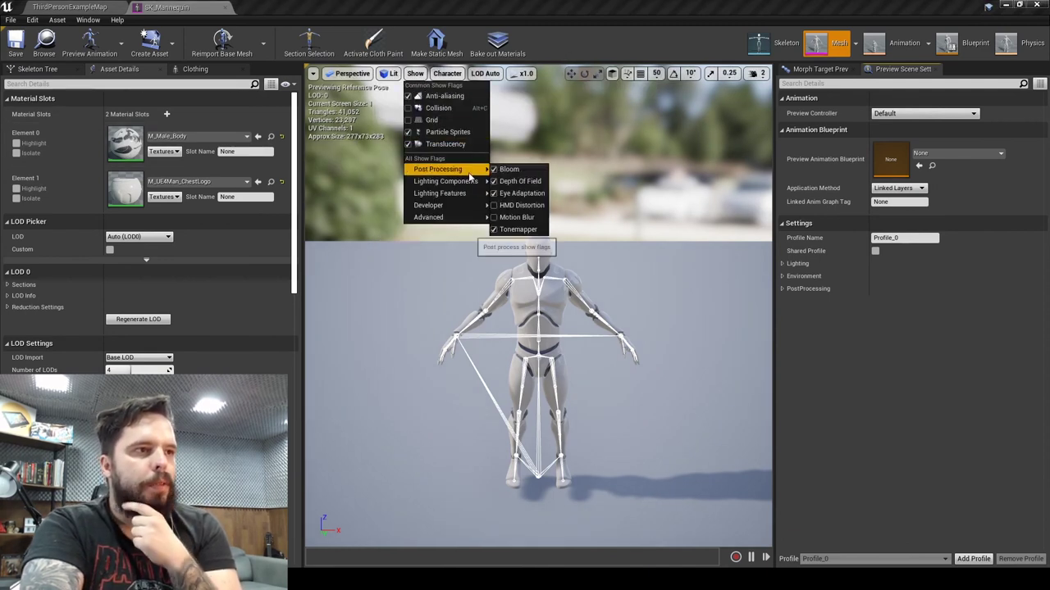
left_click(391, 75)
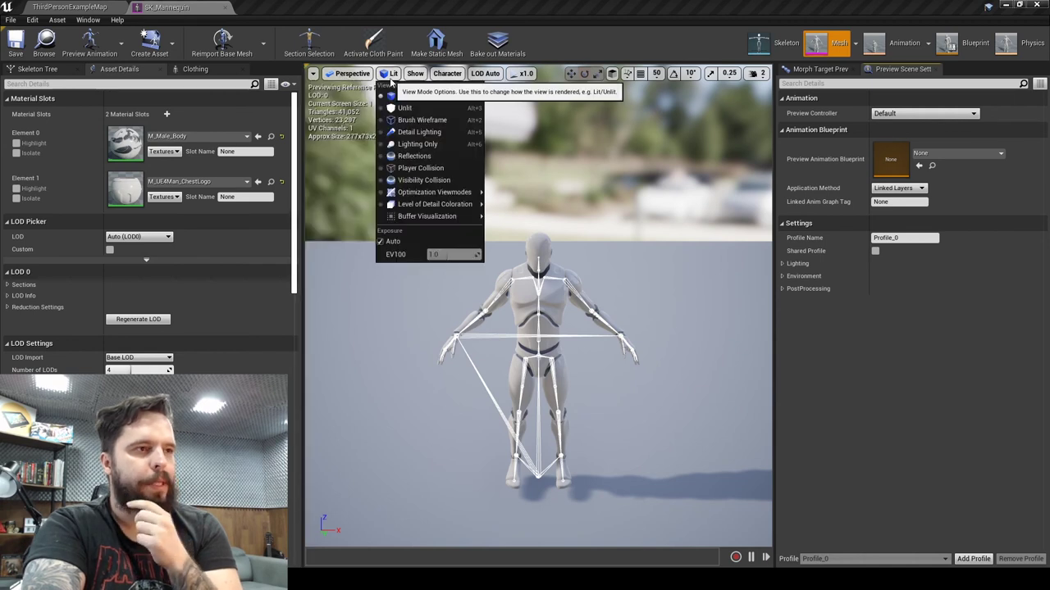
left_click(416, 74)
mouse_move(451, 169)
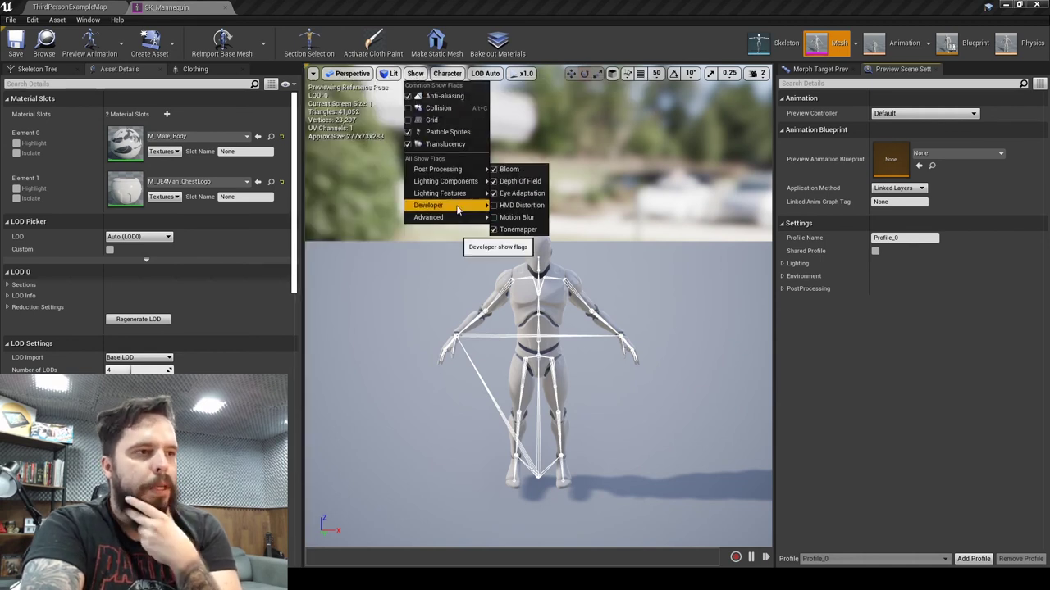
left_click(447, 74)
mouse_move(465, 134)
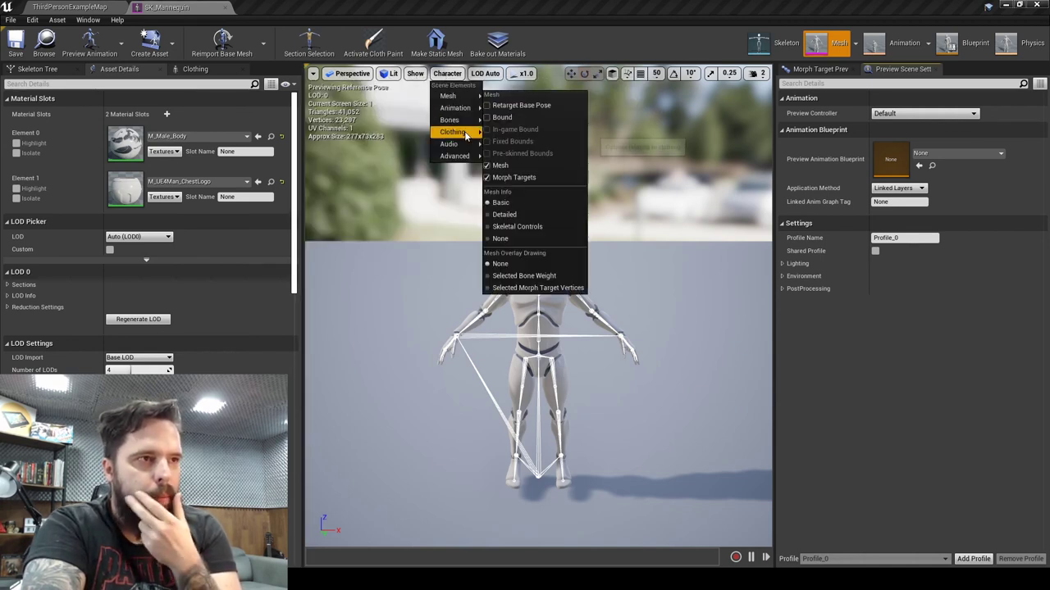
mouse_move(466, 99)
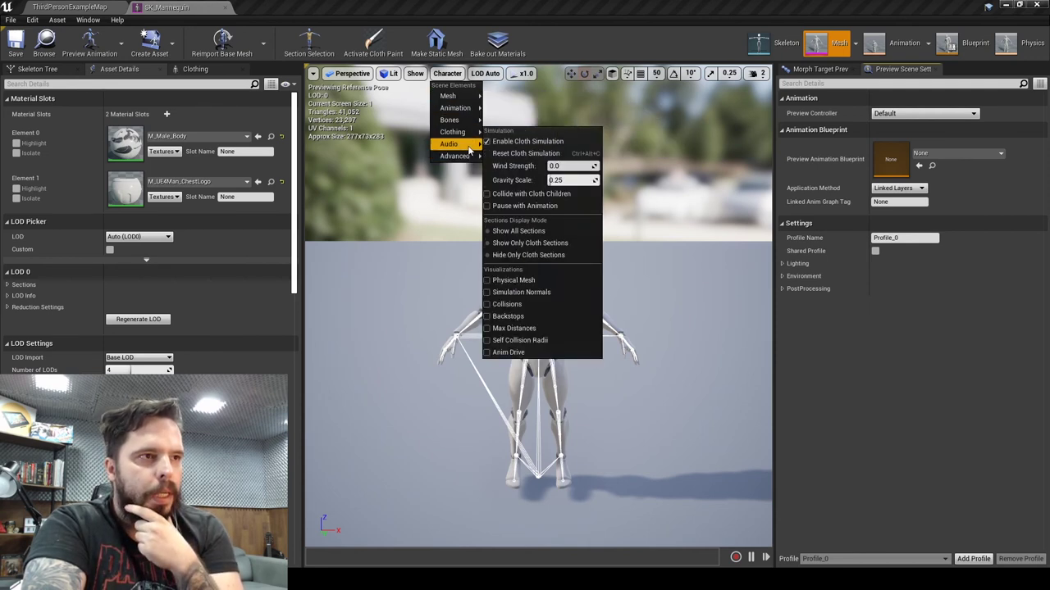
mouse_move(470, 159)
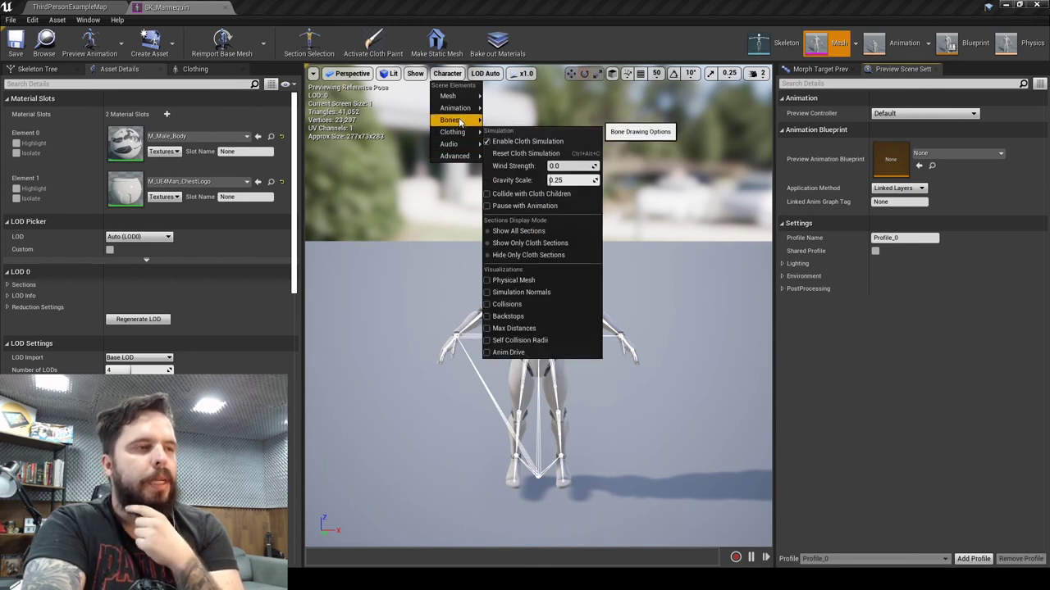
left_click(542, 21)
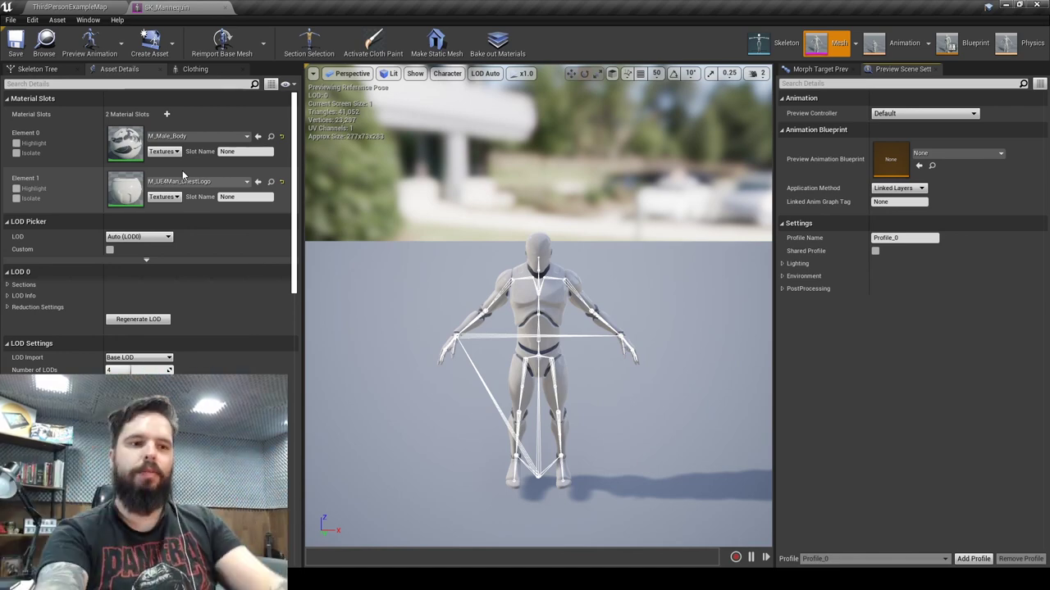
Switch back to Maya and center the UV Editor showing pCube2's UV shells
left_click(763, 584)
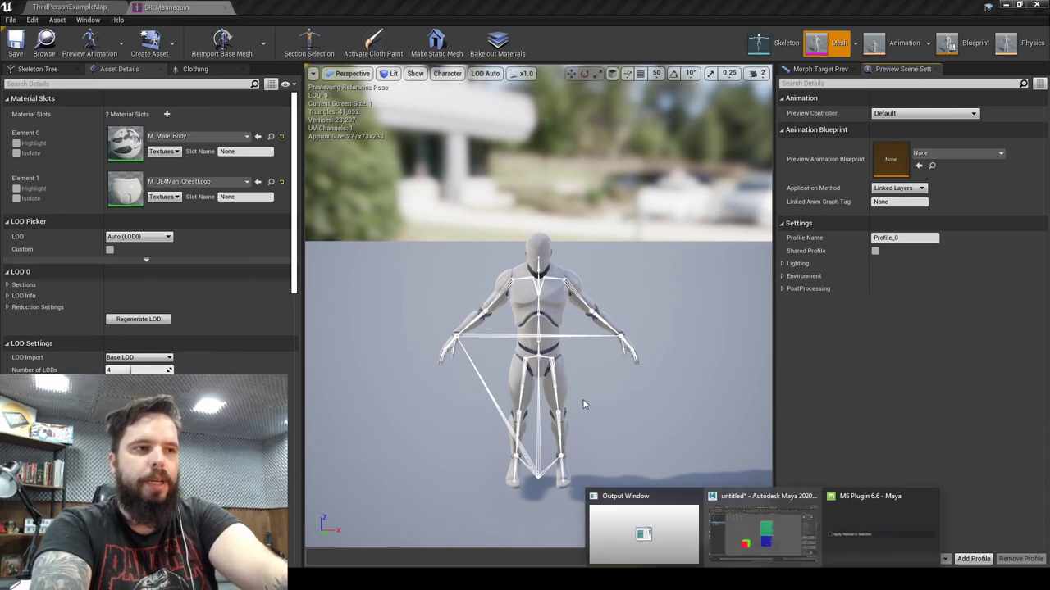
left_click(762, 542)
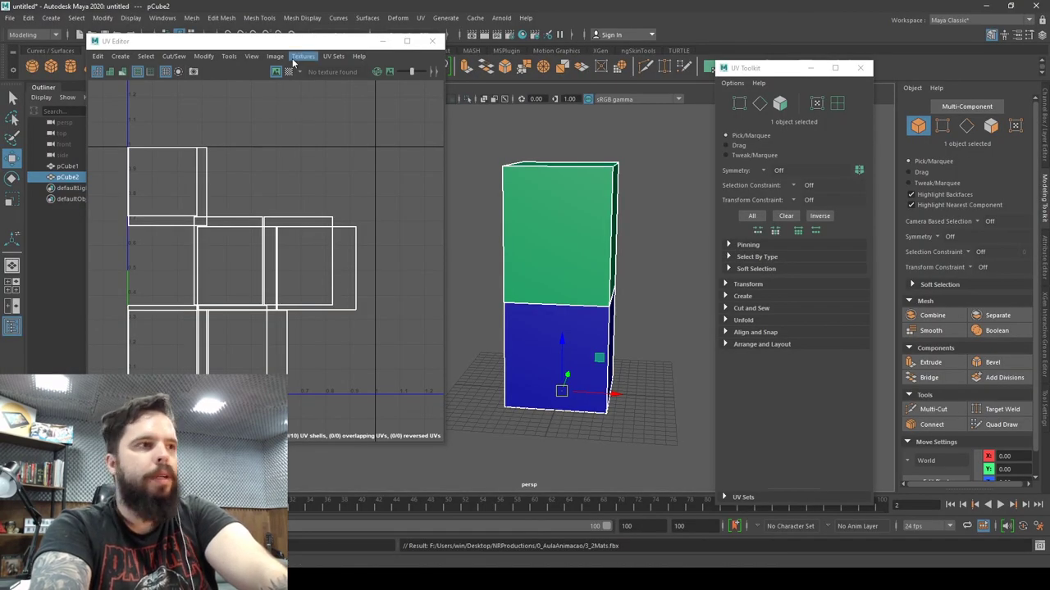
left_click_drag(306, 44, 549, 96)
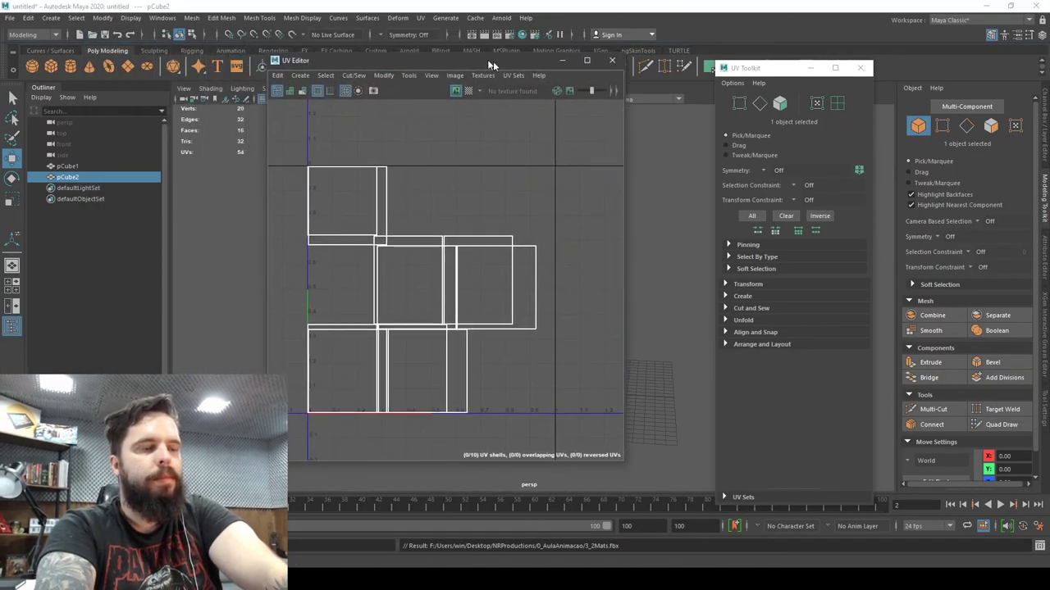